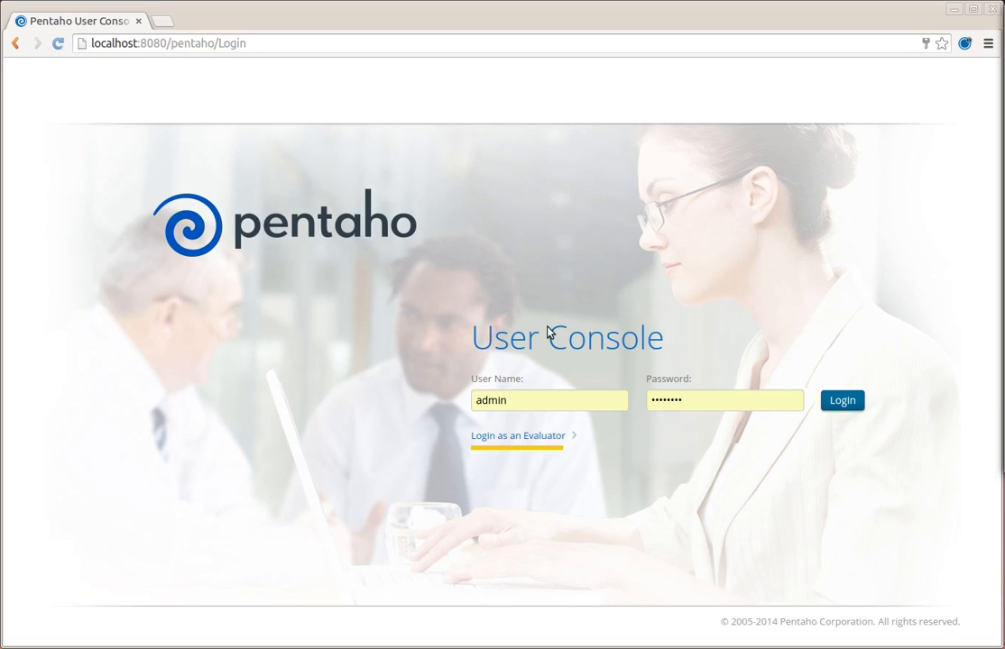
- Log in to the Pentaho User Console as admin
{"action": "left_click", "coordinate": [843, 402]}
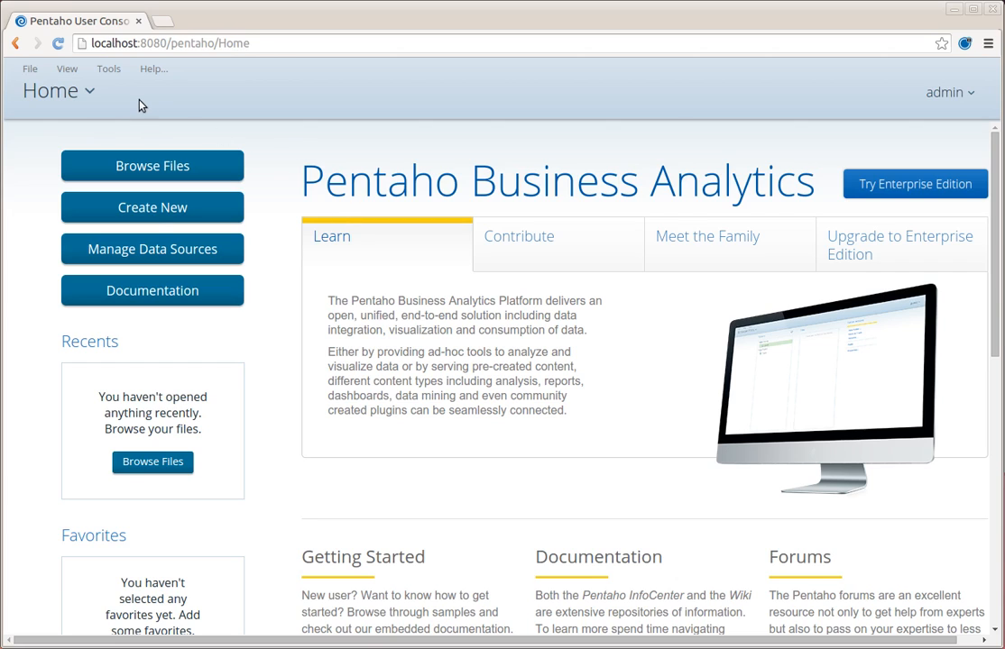
- Start a new Data Source with Database Table(s) as the source type
{"action": "left_click", "coordinate": [34, 69]}
{"action": "mouse_move", "coordinate": [40, 90]}
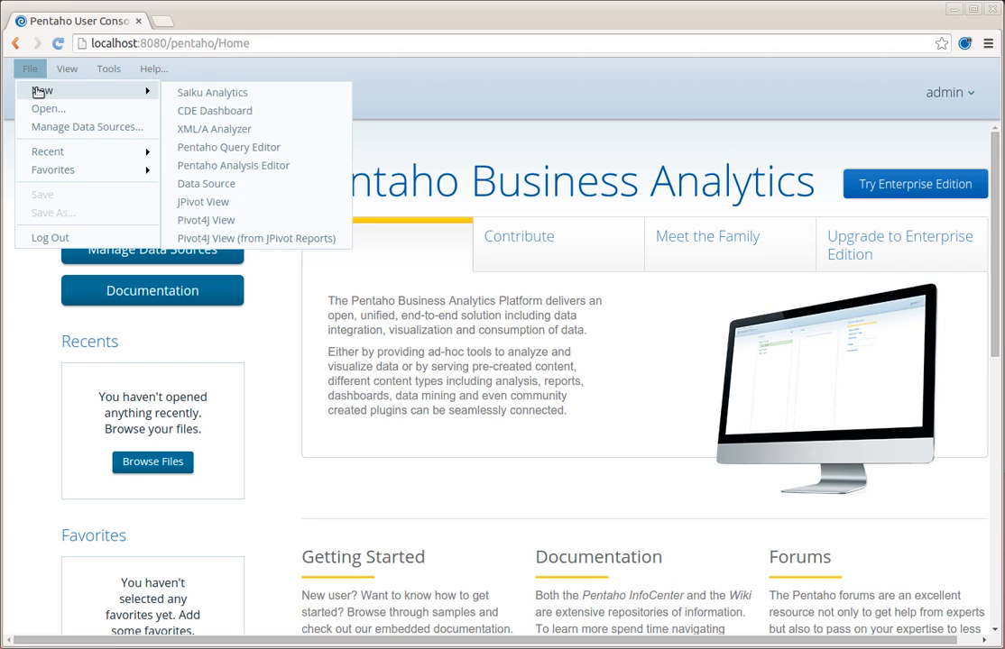
{"action": "left_click", "coordinate": [239, 187]}
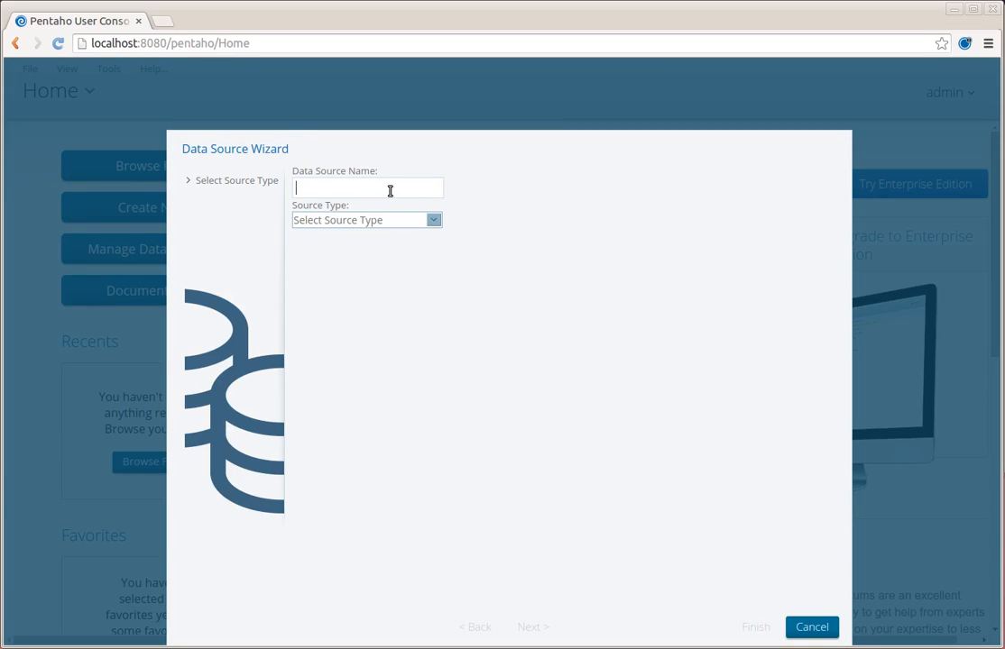
{"action": "left_click", "coordinate": [381, 222]}
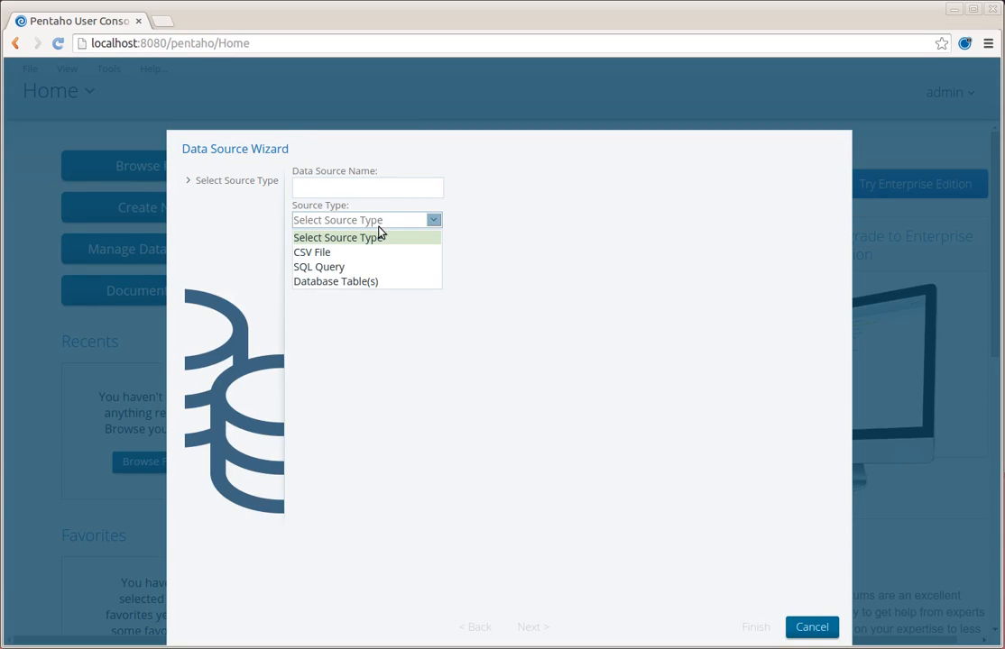
{"action": "left_click", "coordinate": [355, 283]}
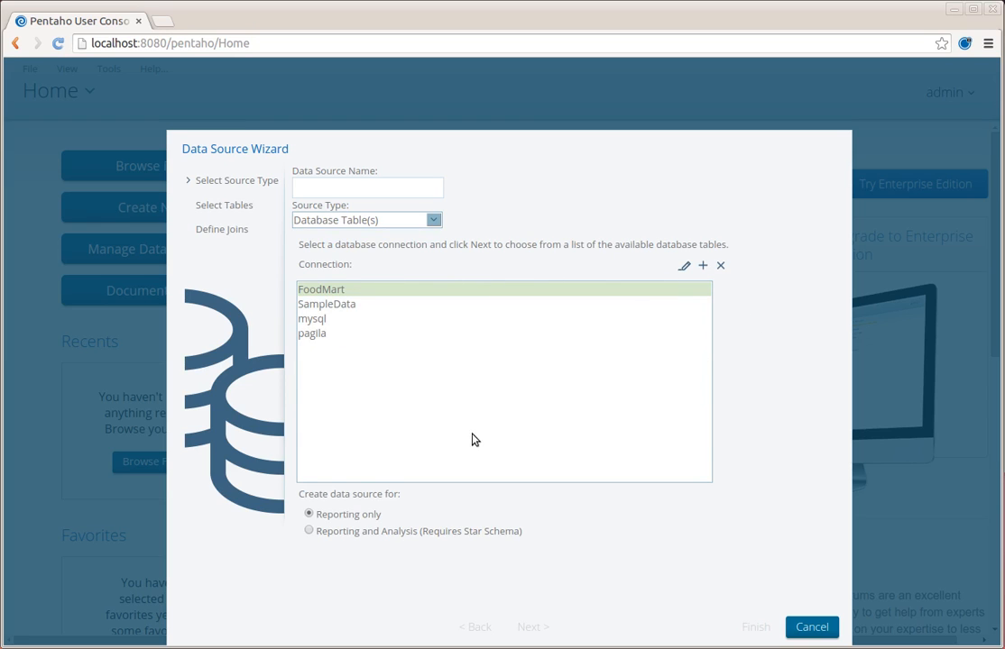
- Define a MySQL connection named Sakila to database sakila on localhost, user sakila, with its password
{"action": "left_click", "coordinate": [705, 267]}
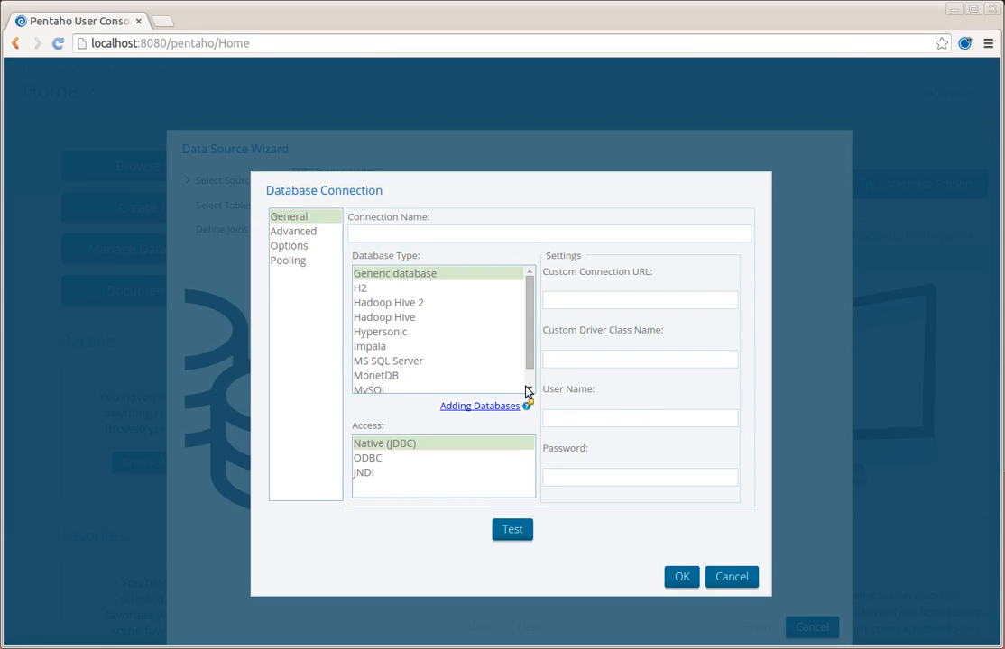
{"action": "left_click", "coordinate": [510, 234]}
{"action": "type", "text": "Sakila"}
{"action": "left_click", "coordinate": [385, 391]}
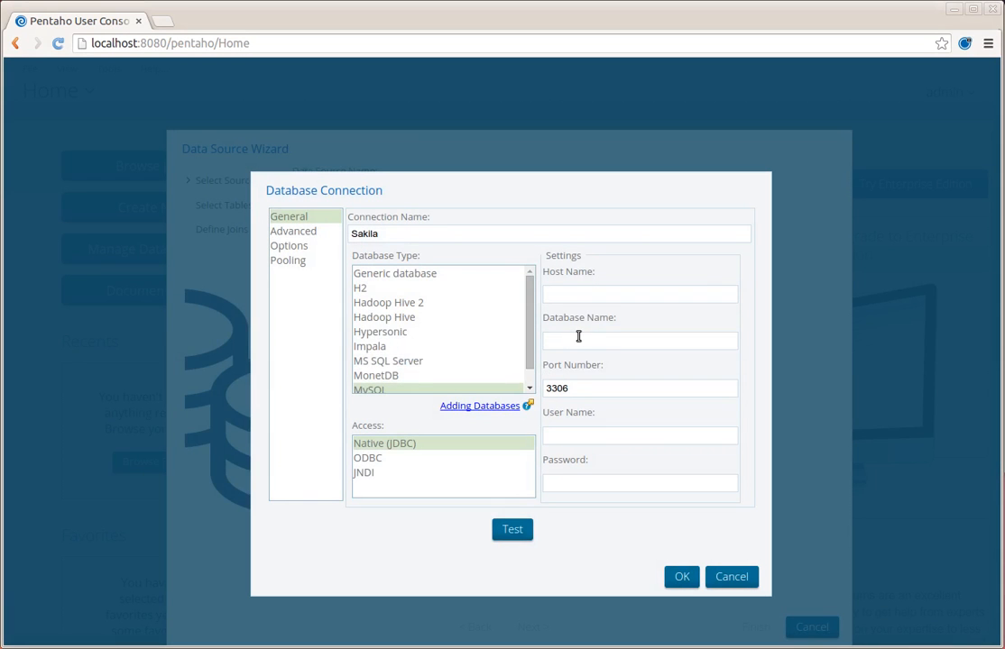
{"action": "scroll", "coordinate": [497, 354], "scroll_direction": "down", "scroll_amount": 1}
{"action": "left_click", "coordinate": [588, 294]}
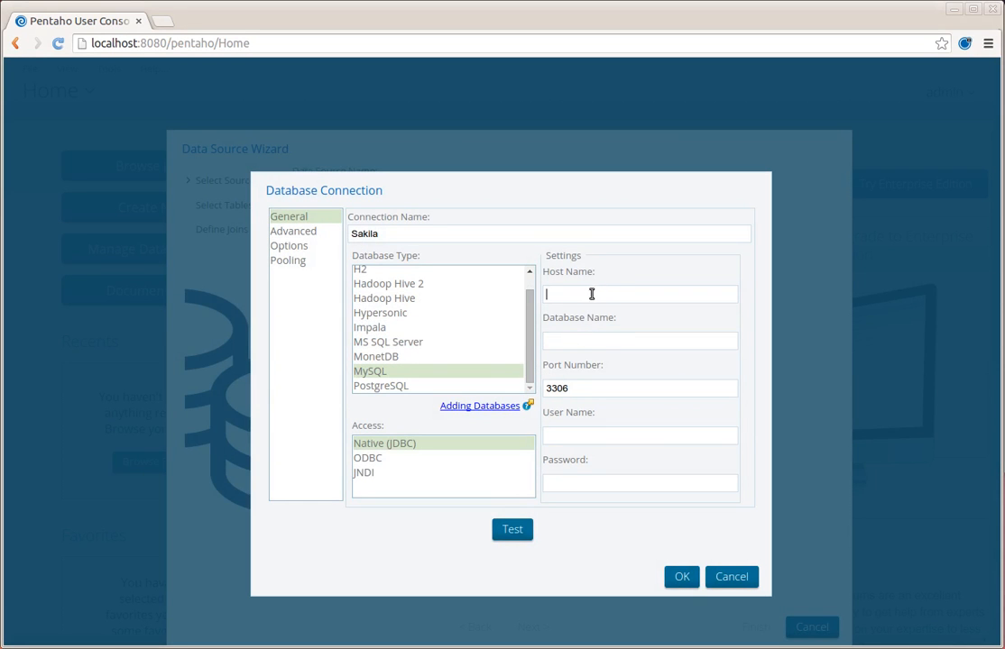
{"action": "type", "text": "localhost"}
{"action": "key", "text": "Tab"}
{"action": "type", "text": "sakila"}
{"action": "key", "text": "Tab"}
{"action": "key", "text": "Tab"}
{"action": "type", "text": "sakila"}
{"action": "key", "text": "Tab"}
{"action": "type", "text": "sakila"}
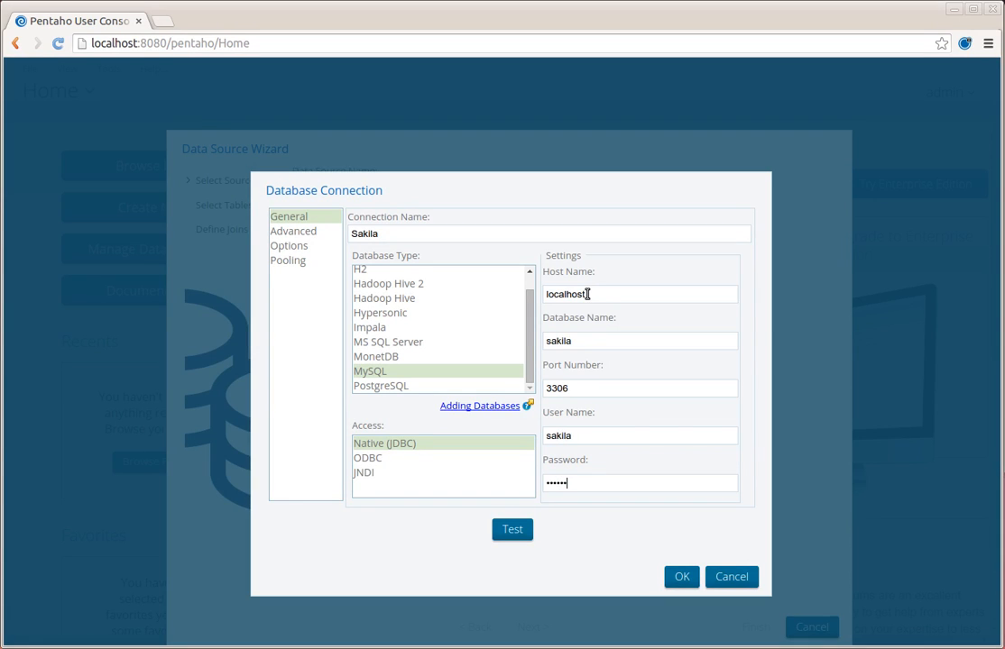
- Test and save the Sakila connection, then cancel the Data Source Wizard
{"action": "left_click", "coordinate": [524, 530]}
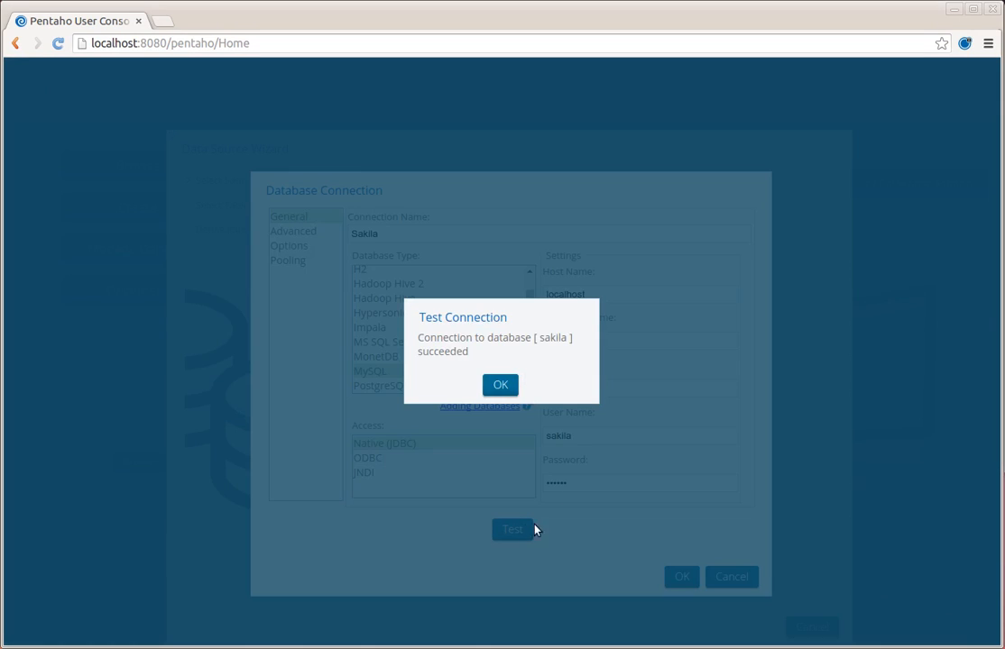
{"action": "left_click", "coordinate": [488, 390]}
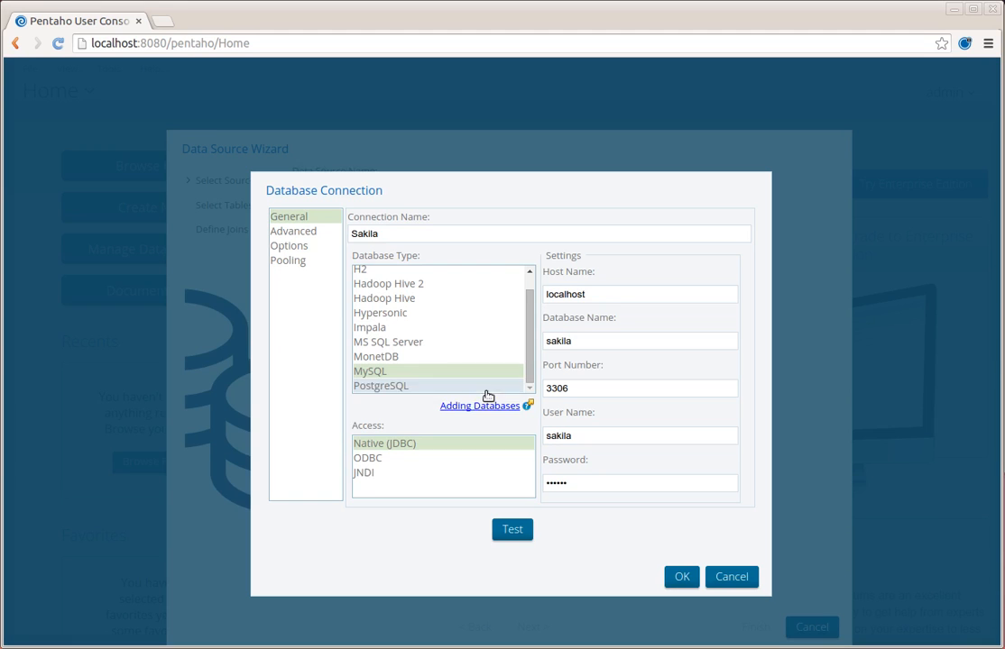
{"action": "left_click", "coordinate": [680, 578]}
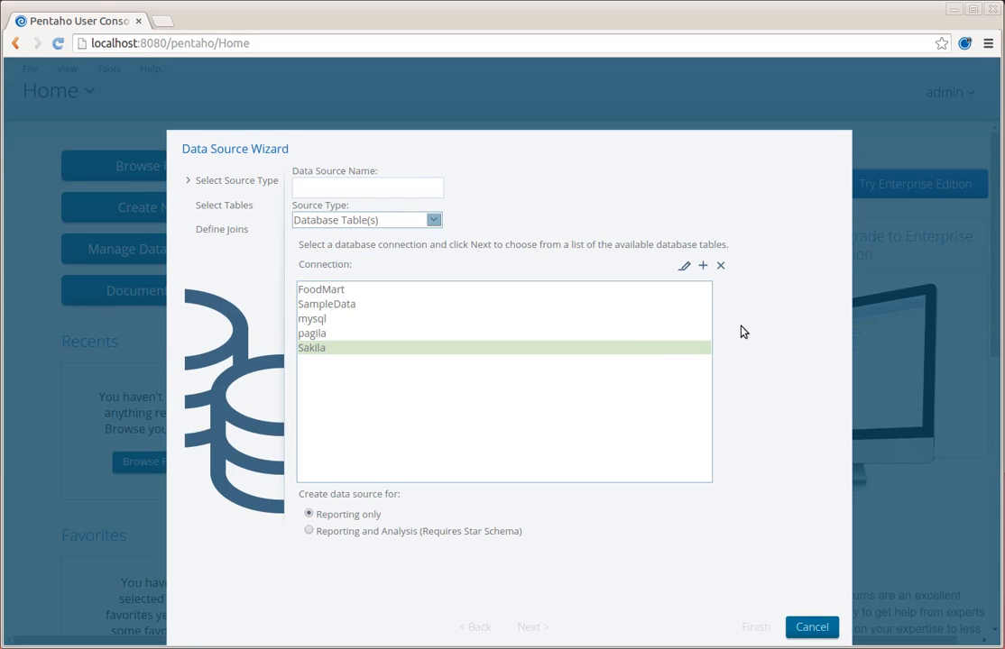
{"action": "left_click", "coordinate": [823, 632]}
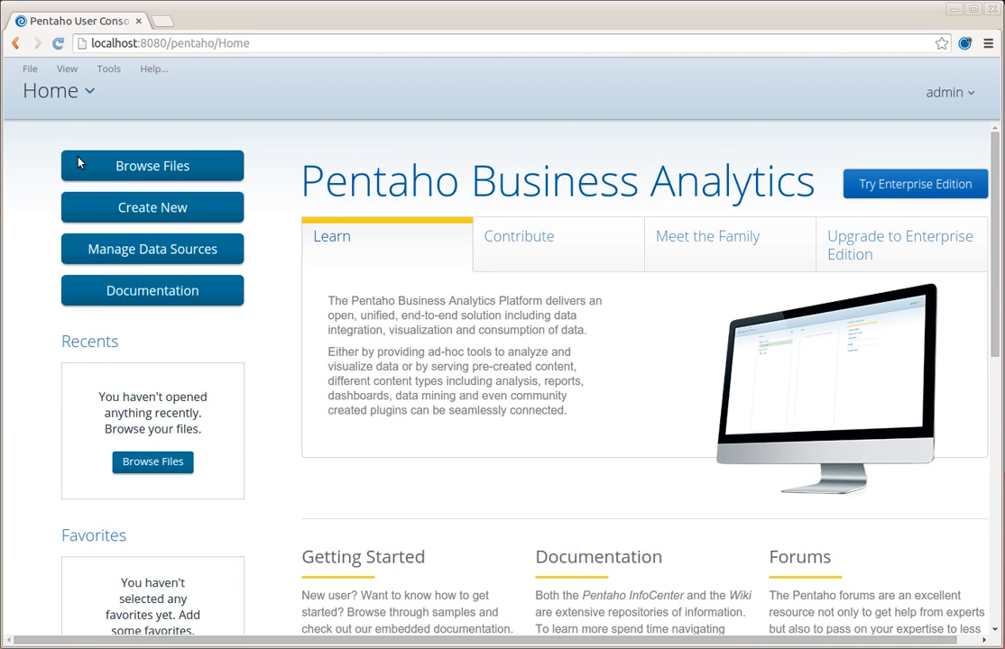
- Open a new Pentaho Analysis Editor tab via File > New
{"action": "left_click", "coordinate": [122, 69]}
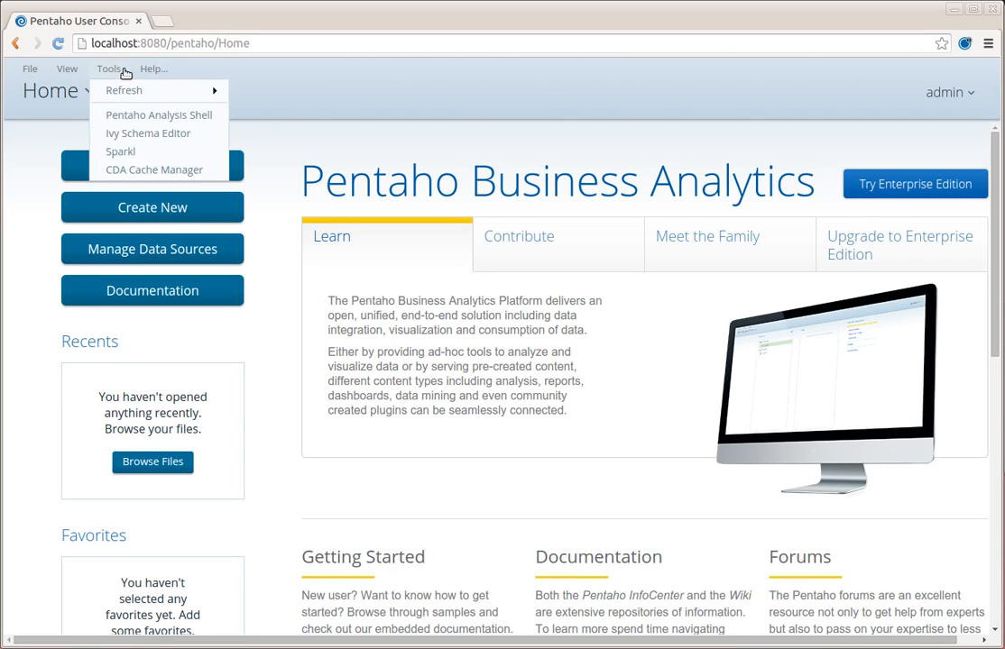
{"action": "left_click", "coordinate": [315, 76]}
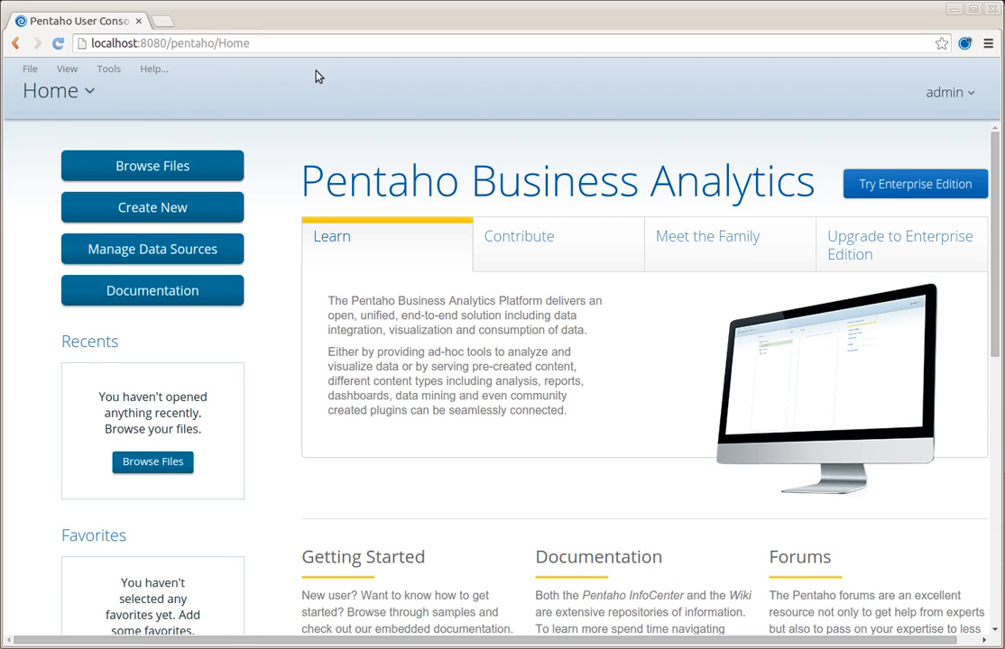
{"action": "left_click", "coordinate": [34, 70]}
{"action": "mouse_move", "coordinate": [36, 93]}
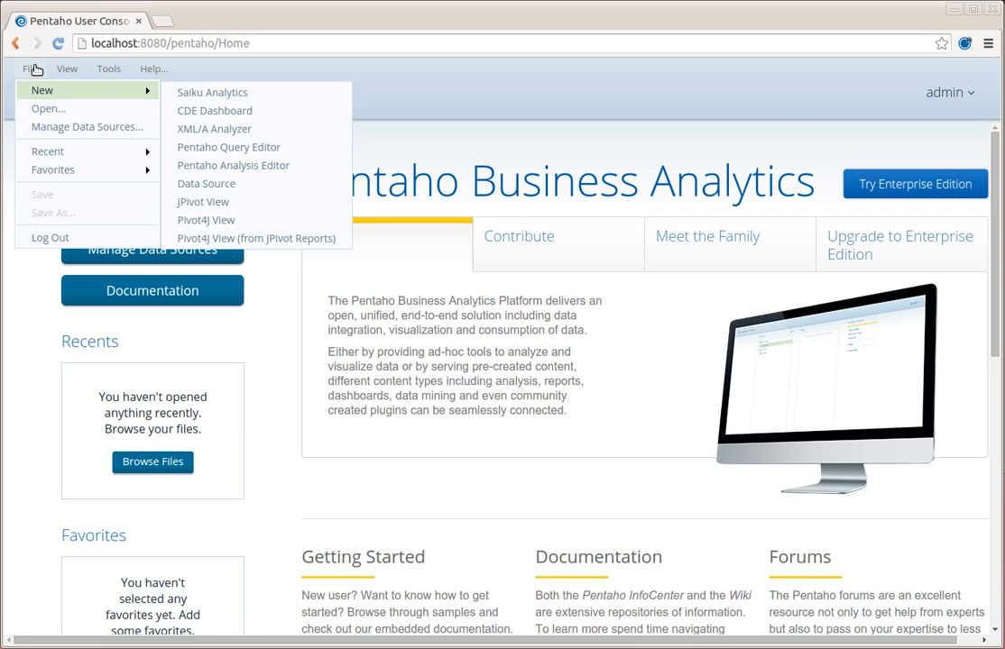
{"action": "left_click", "coordinate": [273, 171]}
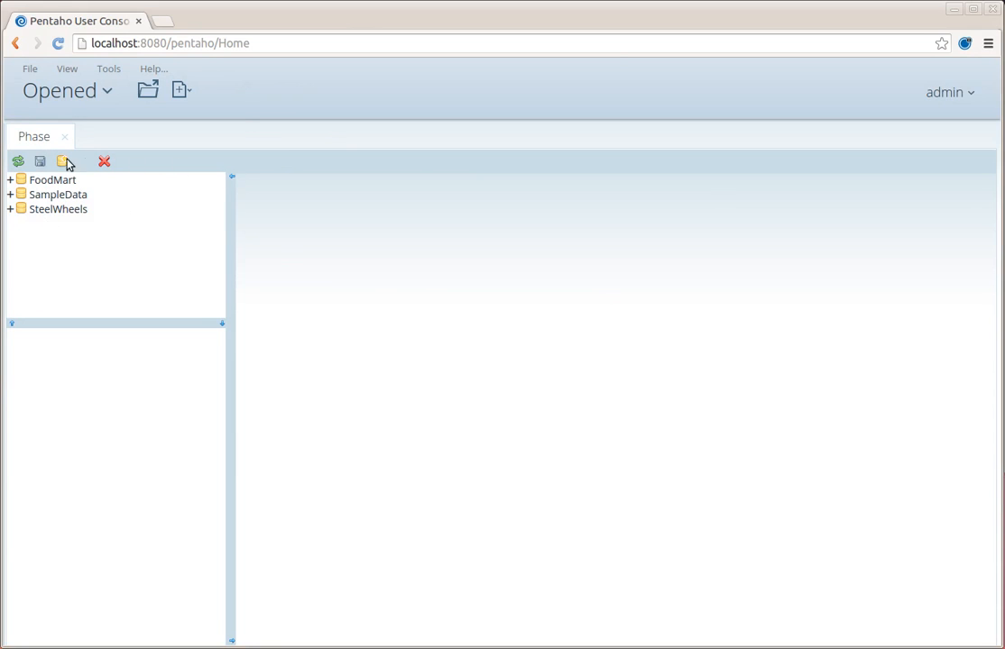
- Inspect the SteelWheels schema's SteelWheelsSales cube, then add a new empty schema
{"action": "left_click", "coordinate": [10, 210]}
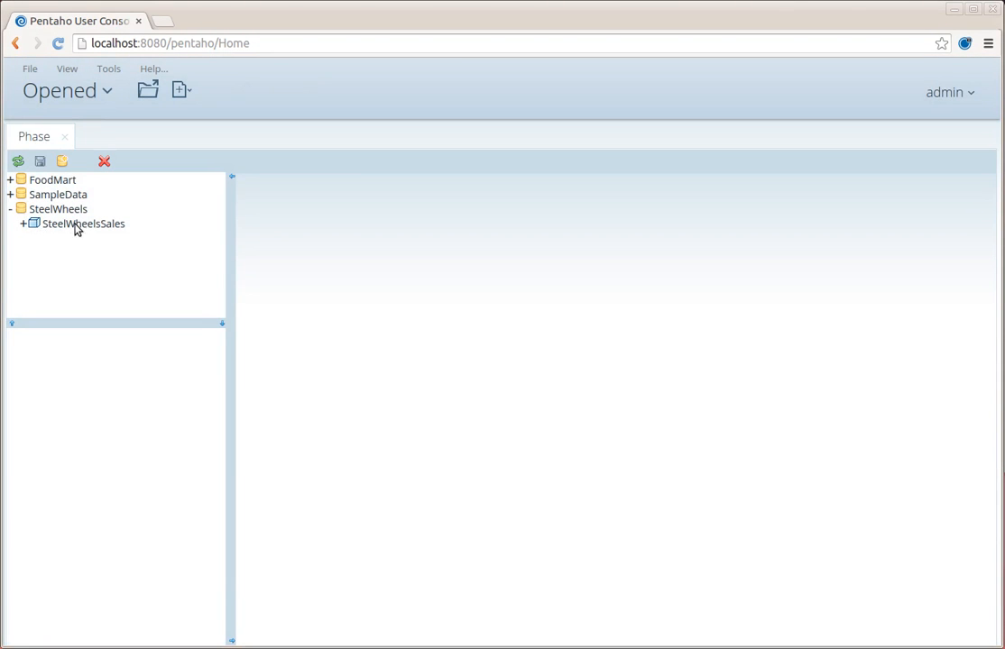
{"action": "left_click", "coordinate": [23, 223]}
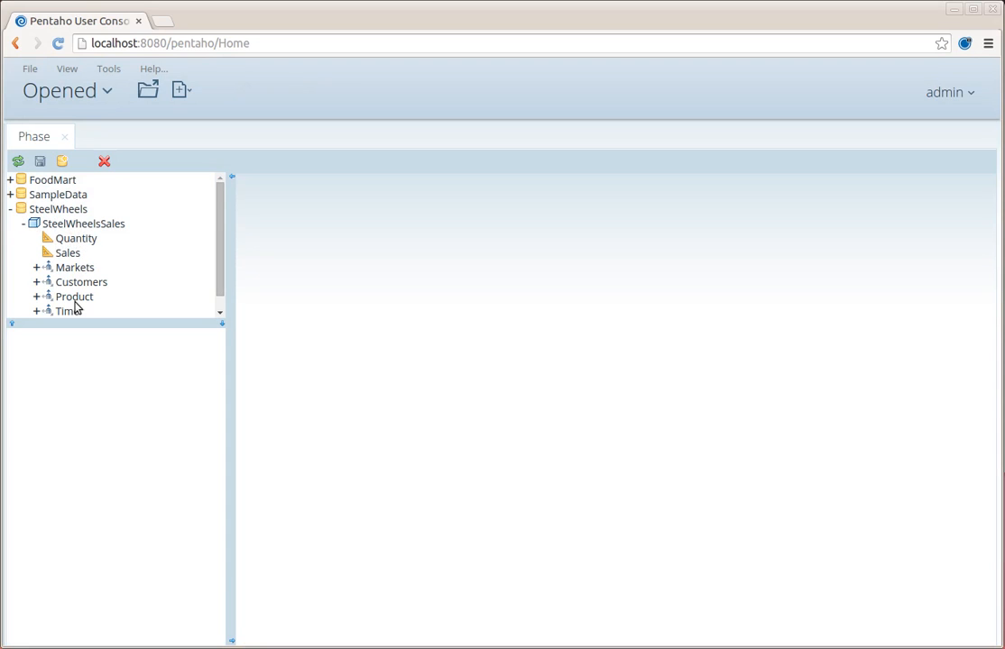
{"action": "scroll", "coordinate": [213, 261], "scroll_direction": "down", "scroll_amount": 1}
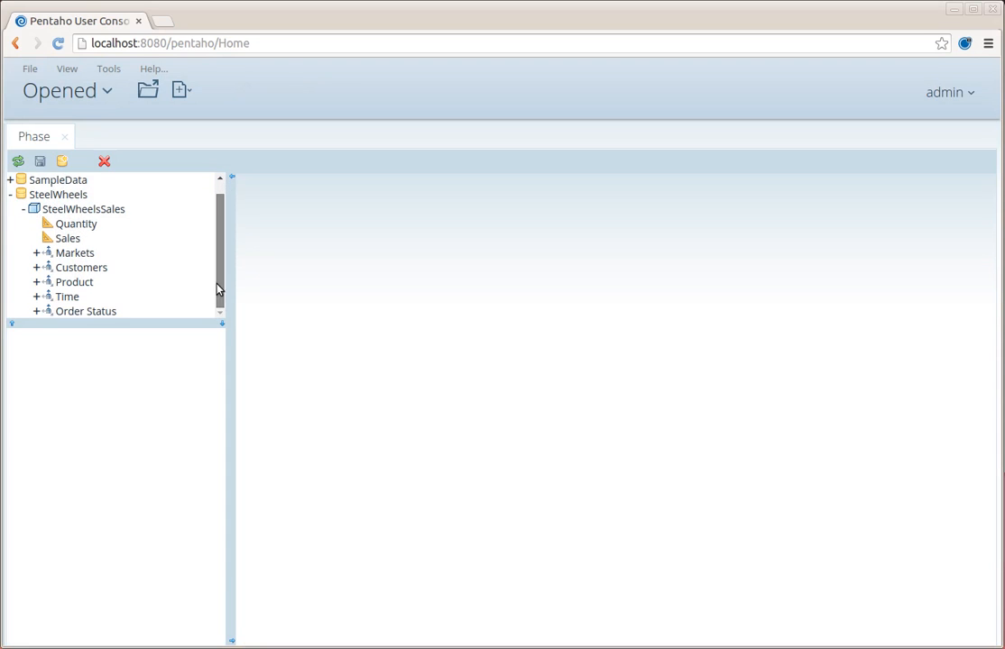
{"action": "left_click", "coordinate": [24, 215]}
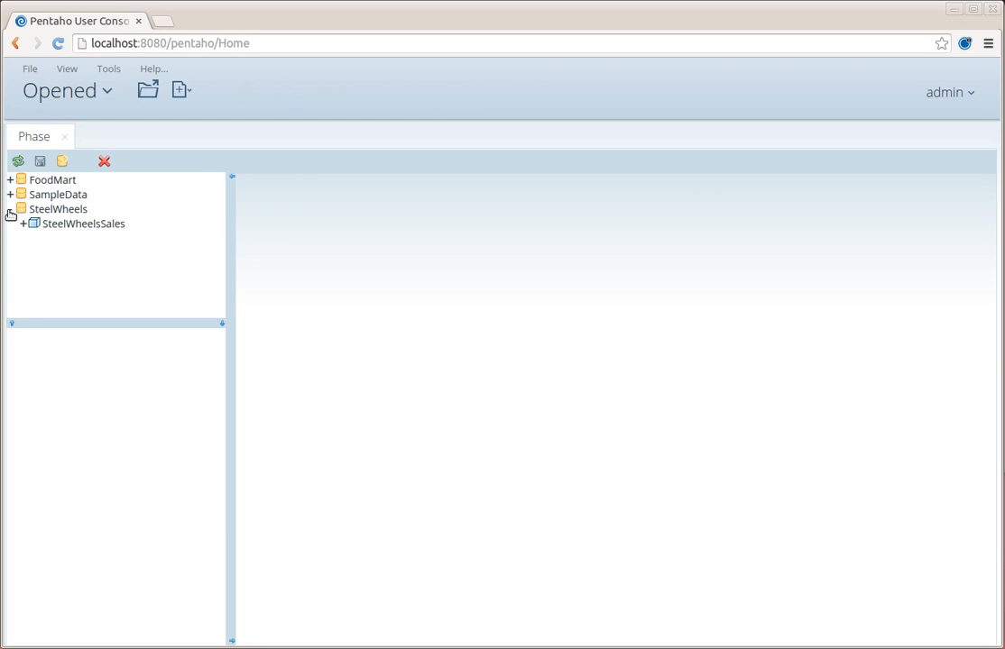
{"action": "left_click", "coordinate": [10, 208]}
{"action": "left_click", "coordinate": [66, 159]}
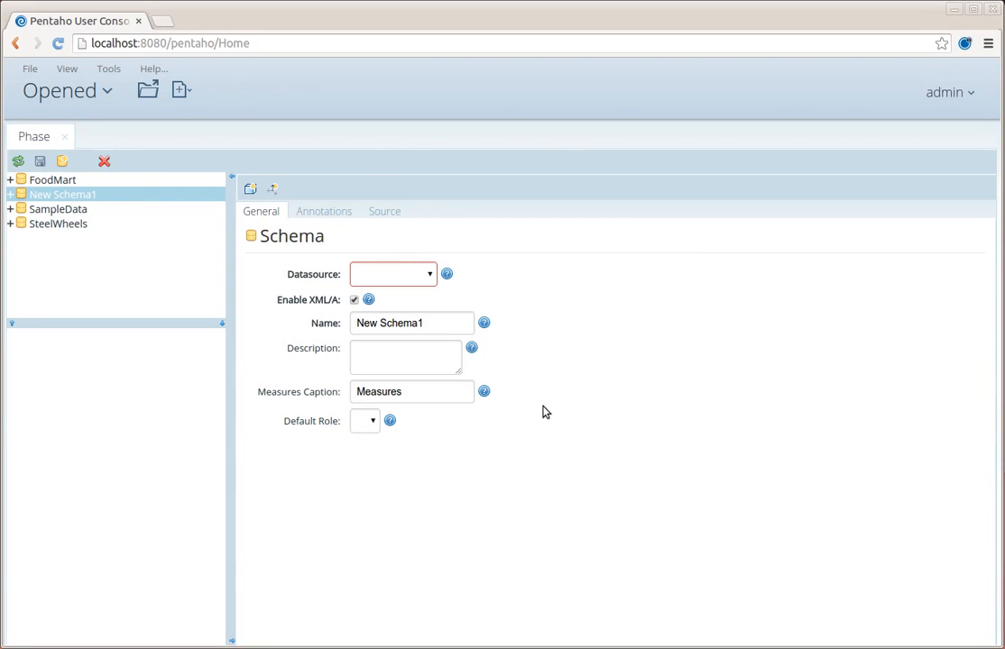
- Set New Schema1's datasource to Sakila and expand the sakila rental table's columns
{"action": "left_click", "coordinate": [429, 276]}
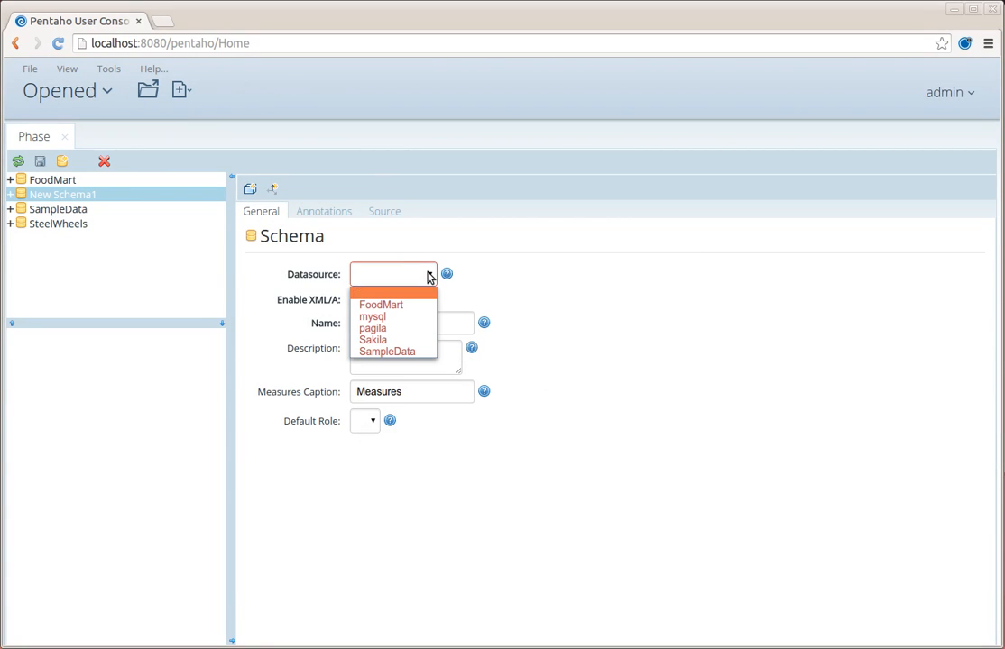
{"action": "left_click", "coordinate": [393, 341]}
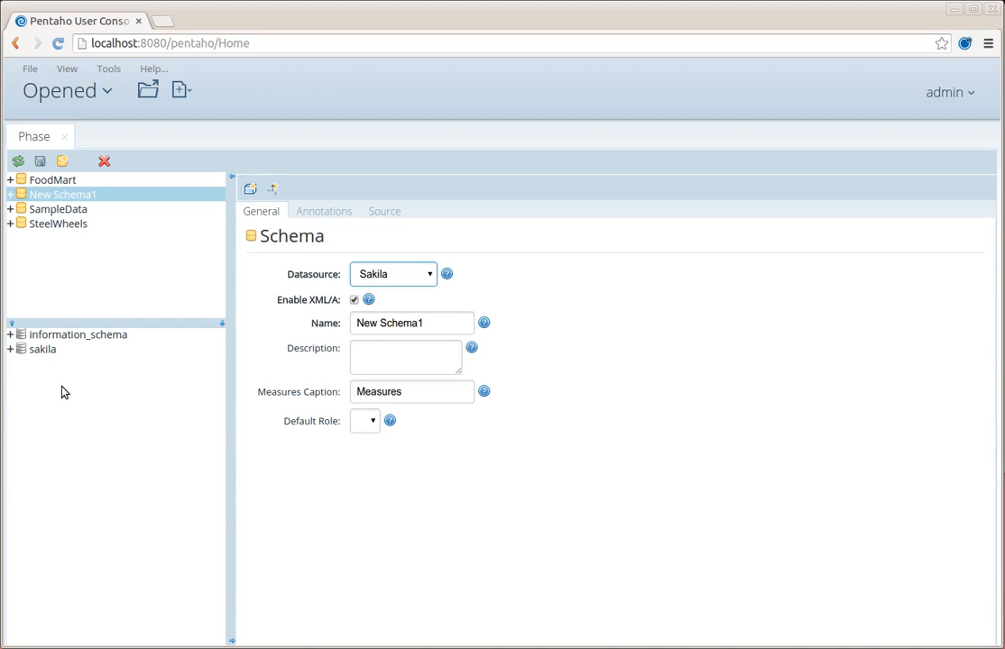
{"action": "left_click", "coordinate": [10, 350]}
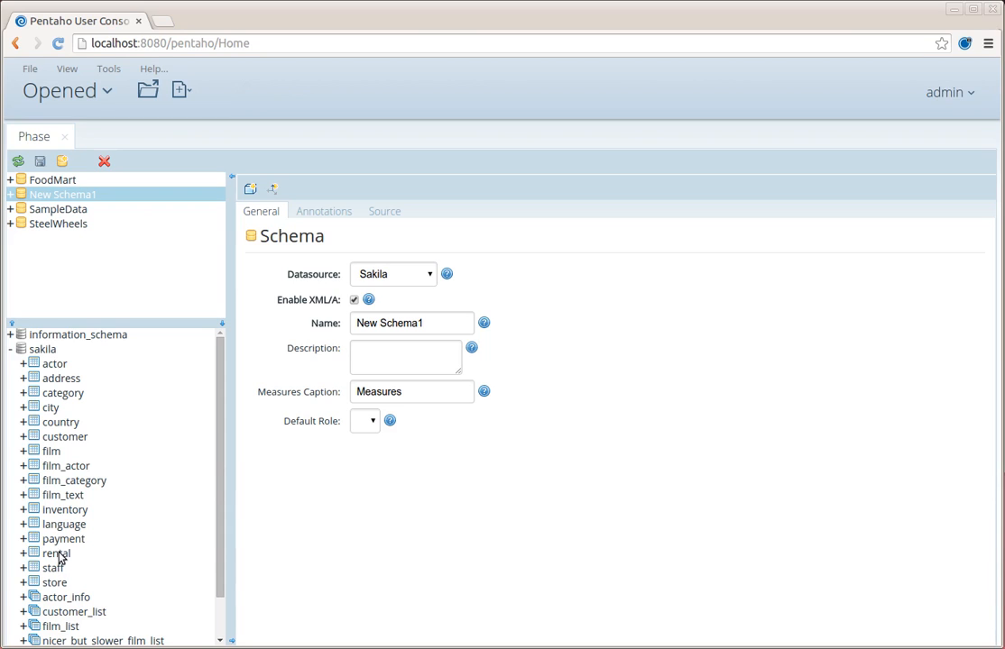
{"action": "left_click", "coordinate": [25, 553]}
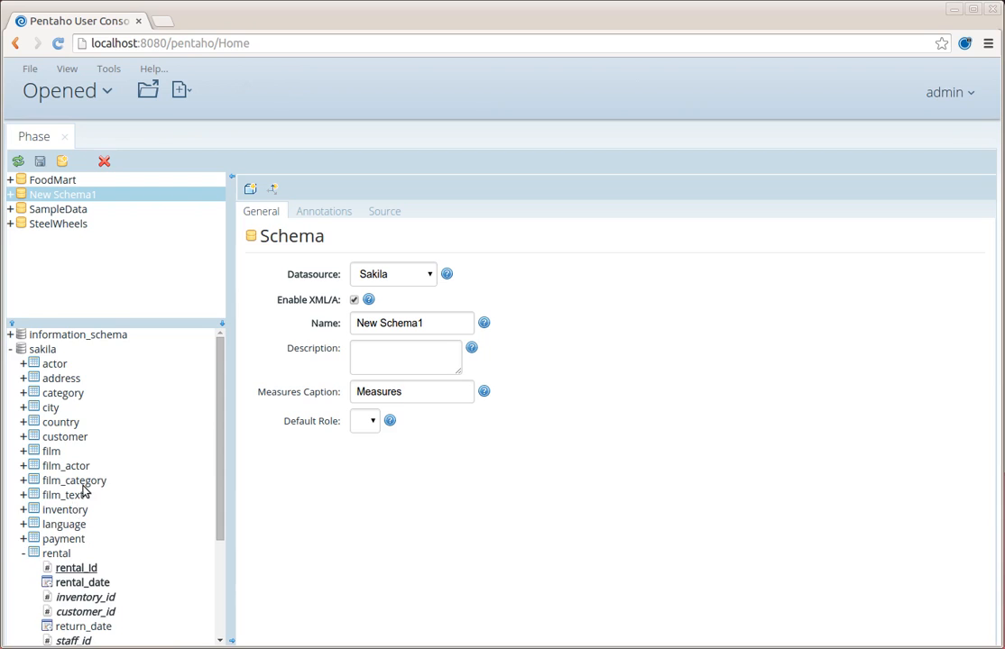
{"action": "scroll", "coordinate": [113, 473], "scroll_direction": "down", "scroll_amount": 3}
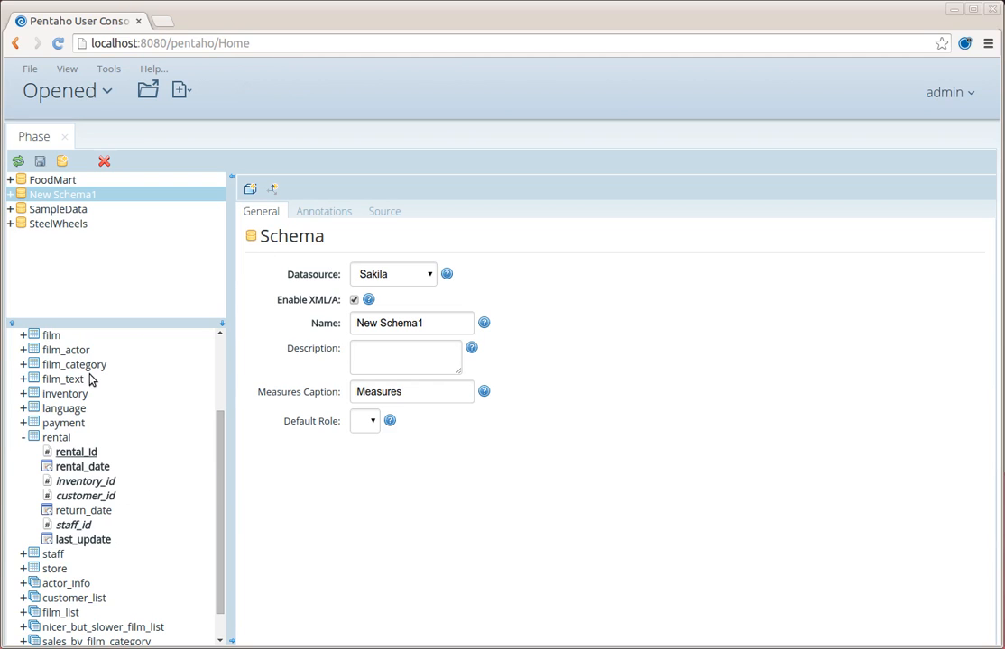
- Add a cube named Rentals to New Schema1
{"action": "left_click", "coordinate": [250, 190]}
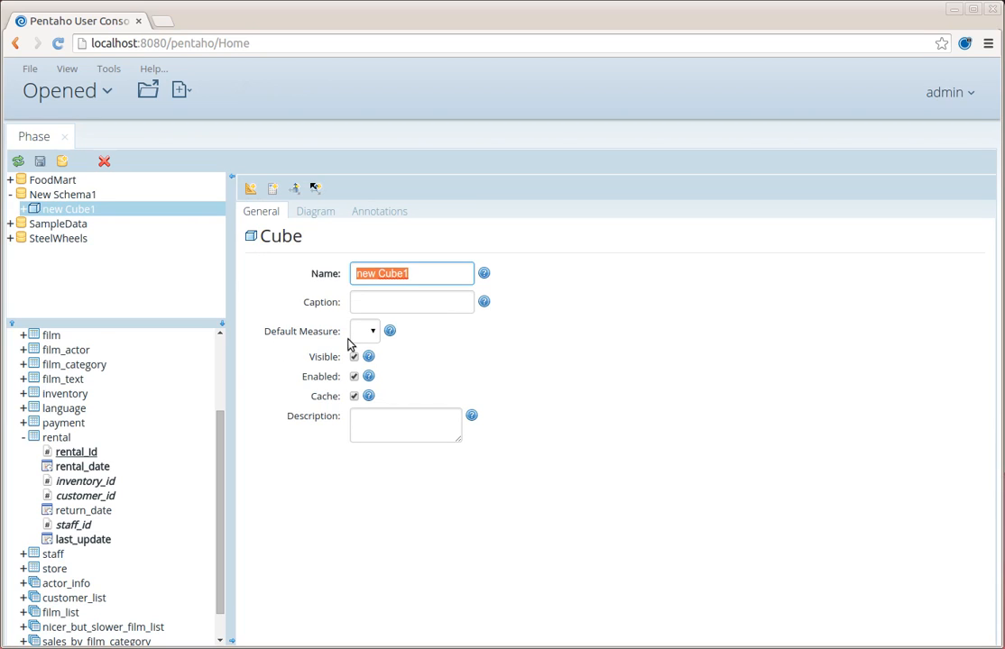
{"action": "type", "text": "Rentals"}
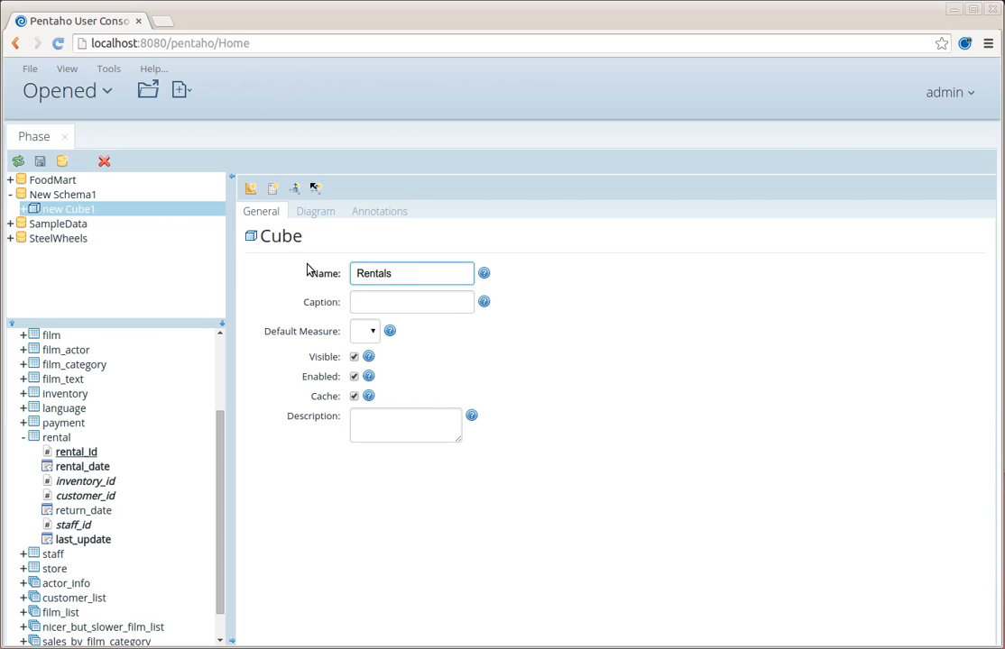
{"action": "left_click", "coordinate": [65, 195]}
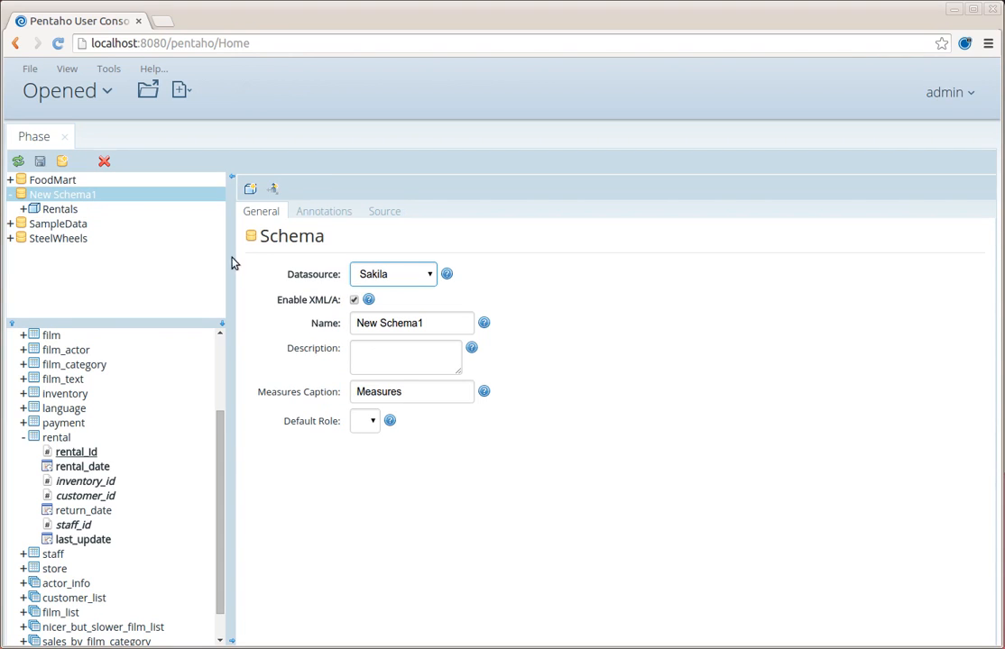
- Rename the schema to Sakila and show the Rentals cube's diagram
{"action": "left_click", "coordinate": [428, 323]}
{"action": "key", "text": "ctrl+a"}
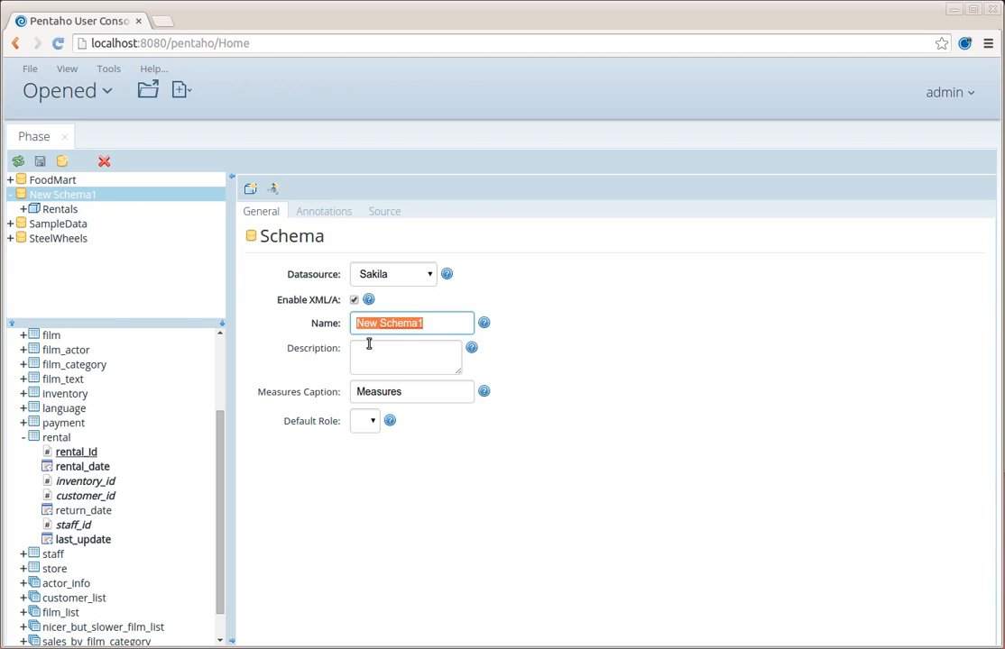
{"action": "type", "text": "Sakila"}
{"action": "left_click", "coordinate": [78, 208]}
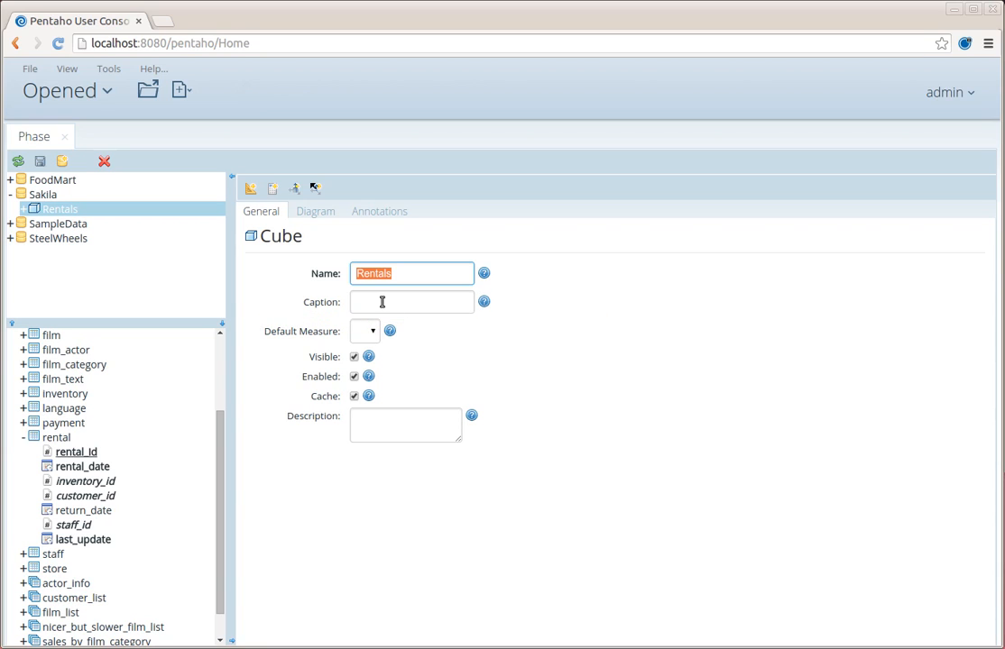
{"action": "left_click", "coordinate": [316, 212]}
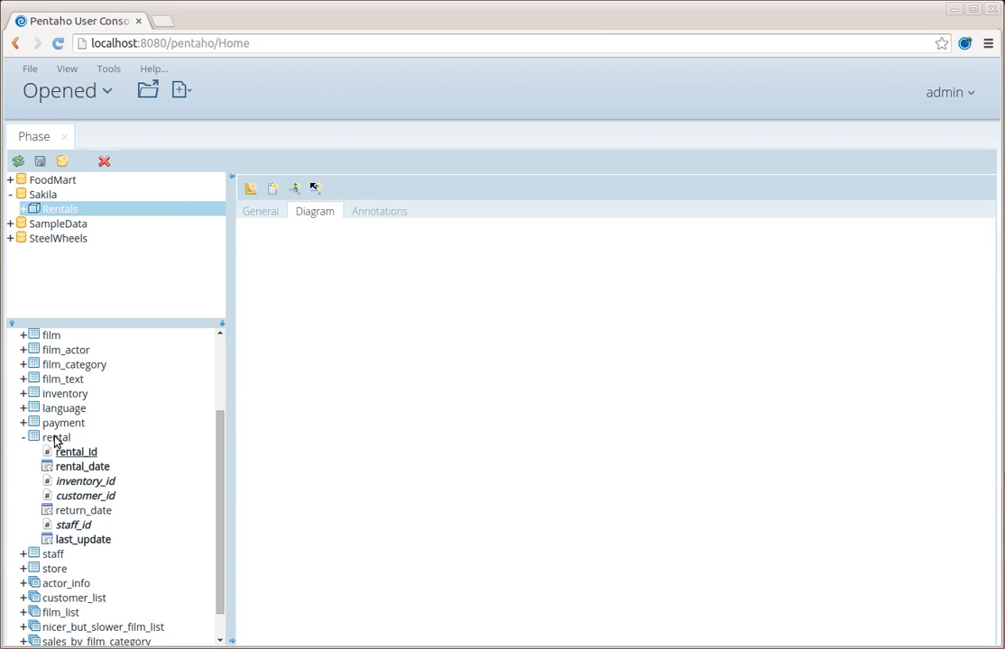
- Place the rental table in the Rentals diagram and add a Rentals count measure on rental_id
{"action": "left_click_drag", "start_coordinate": [55, 441], "coordinate": [488, 296]}
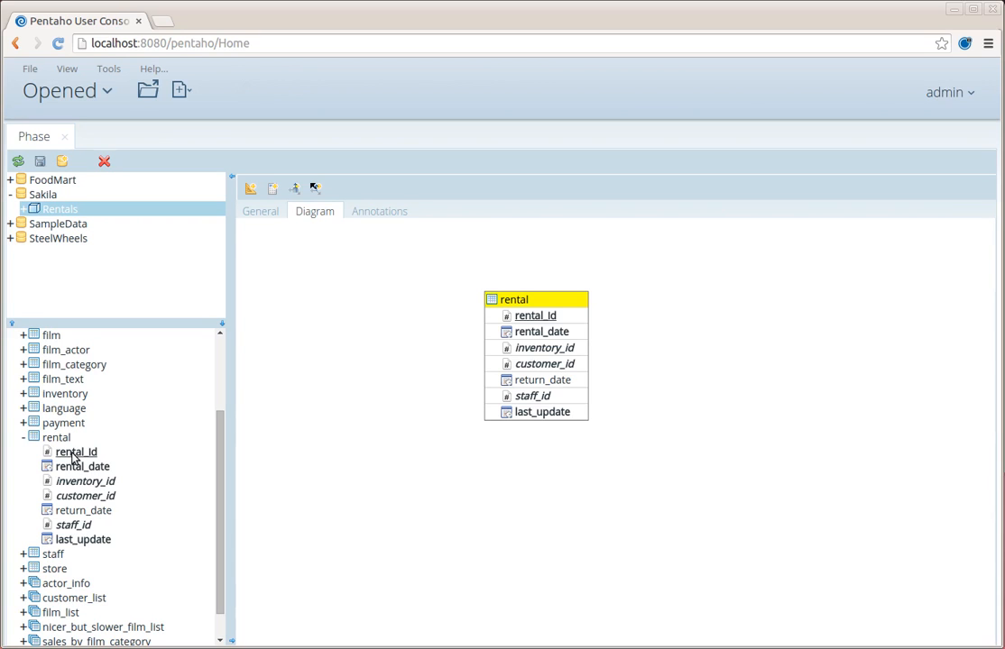
{"action": "left_click_drag", "start_coordinate": [74, 457], "coordinate": [685, 298]}
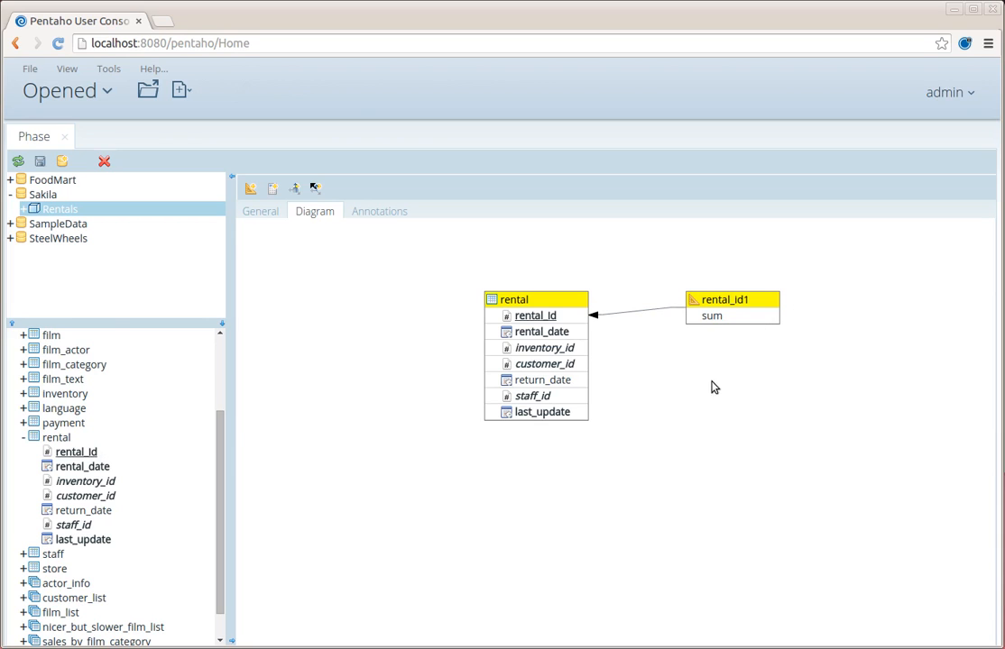
{"action": "double_click", "coordinate": [722, 300]}
{"action": "type", "text": "Ren"}
{"action": "left_click", "coordinate": [836, 383]}
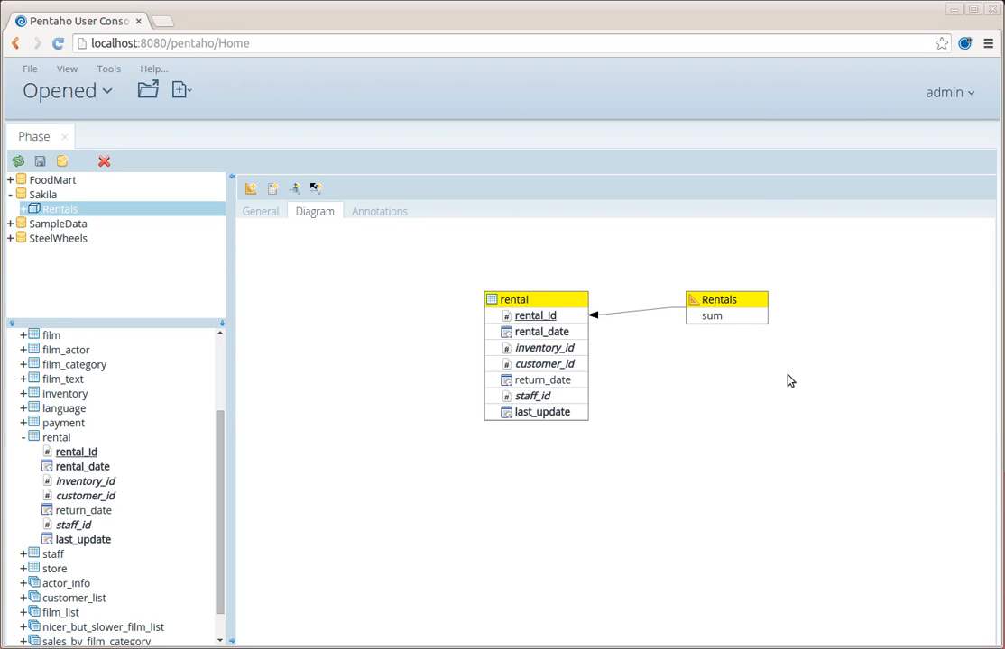
{"action": "left_click", "coordinate": [714, 316]}
{"action": "left_click", "coordinate": [761, 317]}
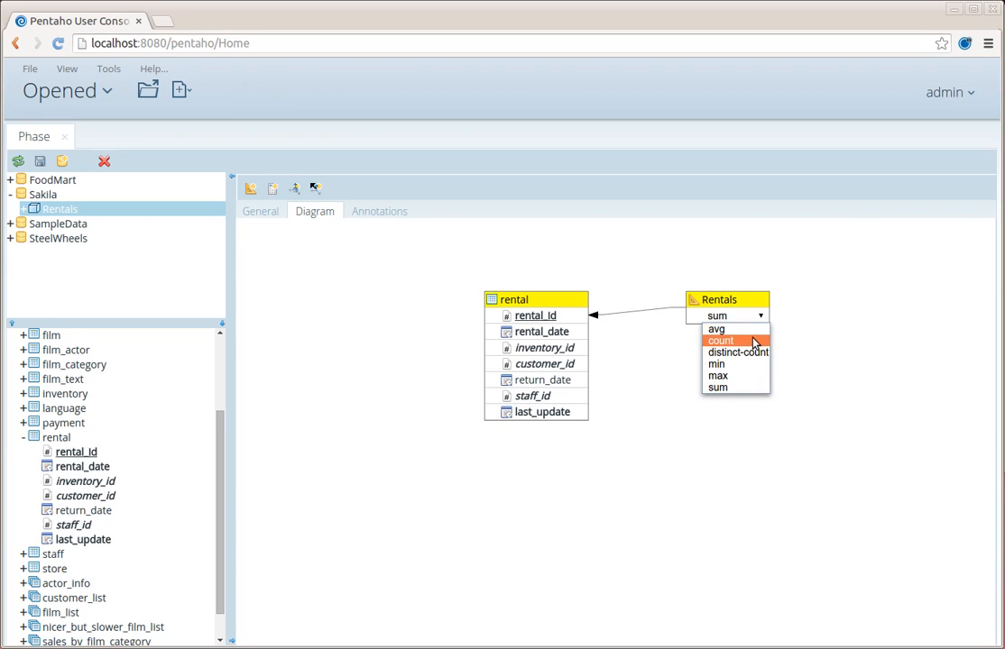
{"action": "left_click", "coordinate": [755, 342]}
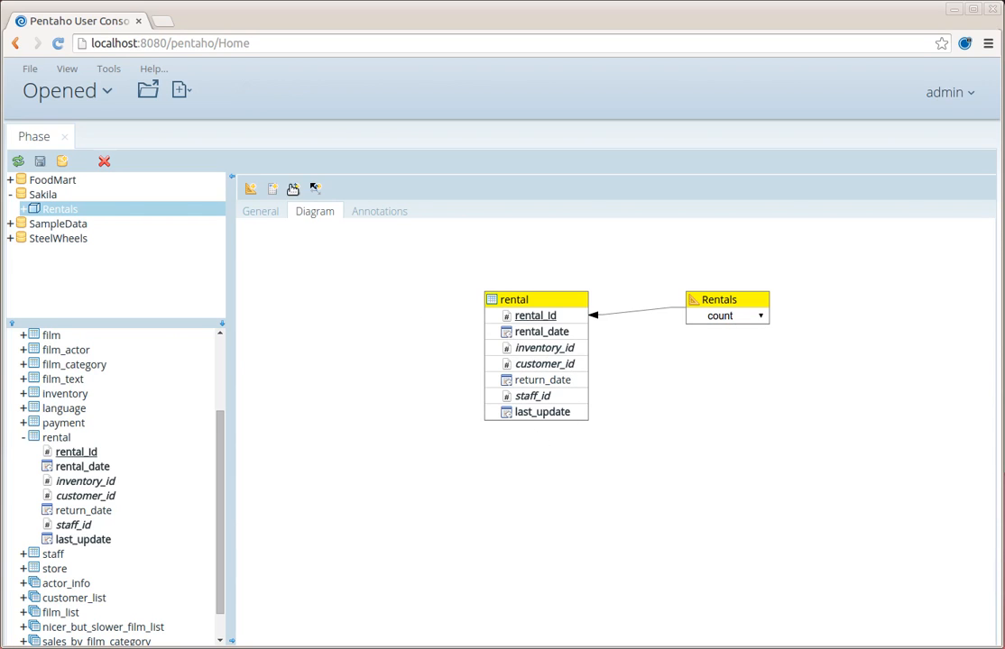
- Add Film and Store dimensions, each linked from the rental table
{"action": "left_click_drag", "start_coordinate": [294, 188], "coordinate": [311, 268]}
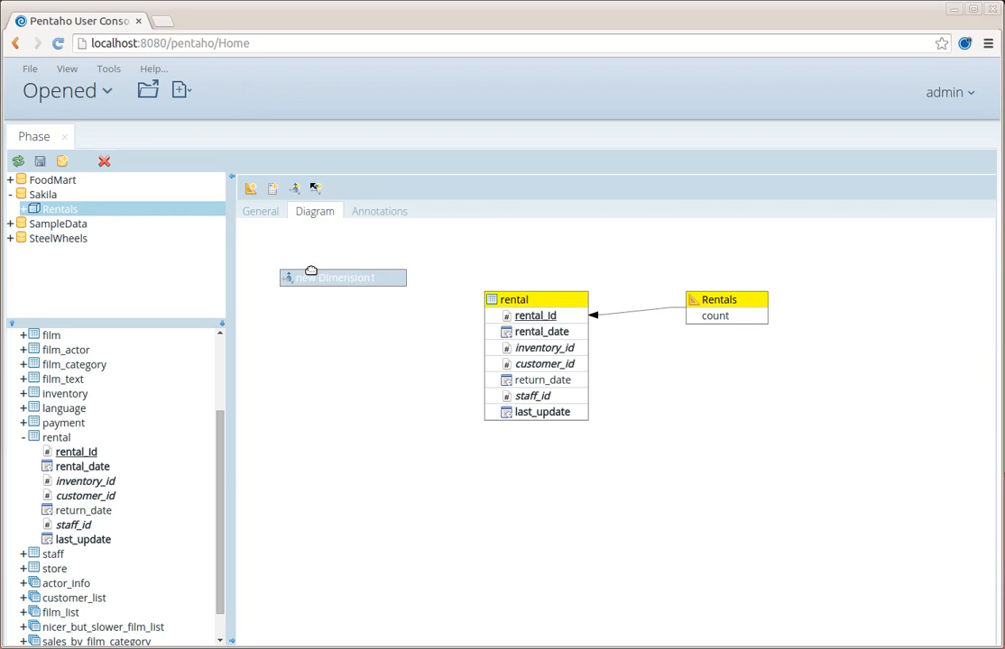
{"action": "type", "text": "Fi"}
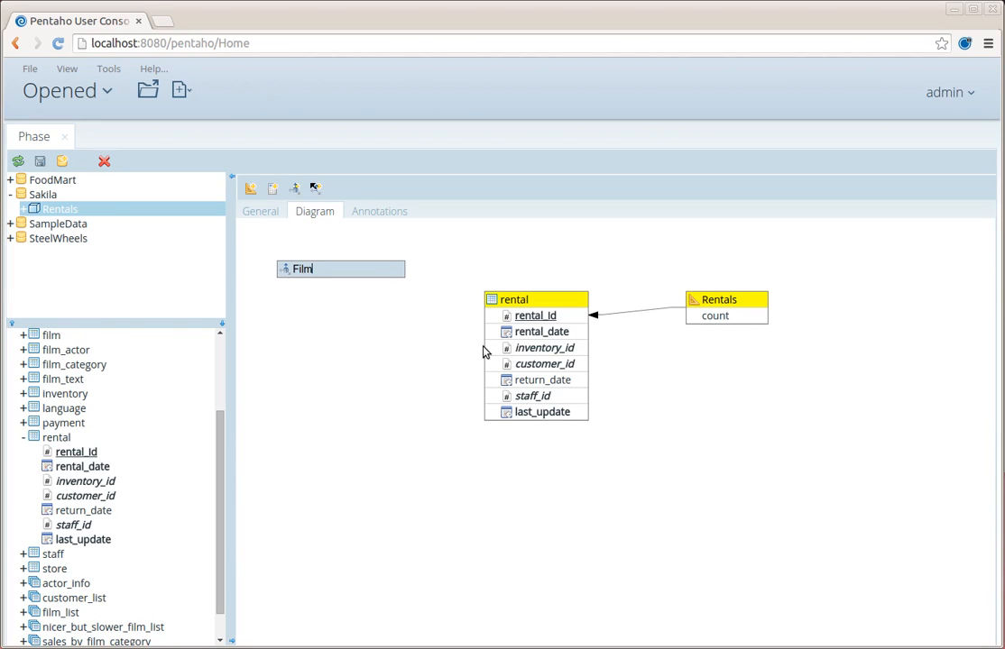
{"action": "type", "text": "lm"}
{"action": "key", "text": "Return"}
{"action": "left_click_drag", "start_coordinate": [482, 354], "coordinate": [321, 277]}
{"action": "left_click_drag", "start_coordinate": [295, 188], "coordinate": [294, 331]}
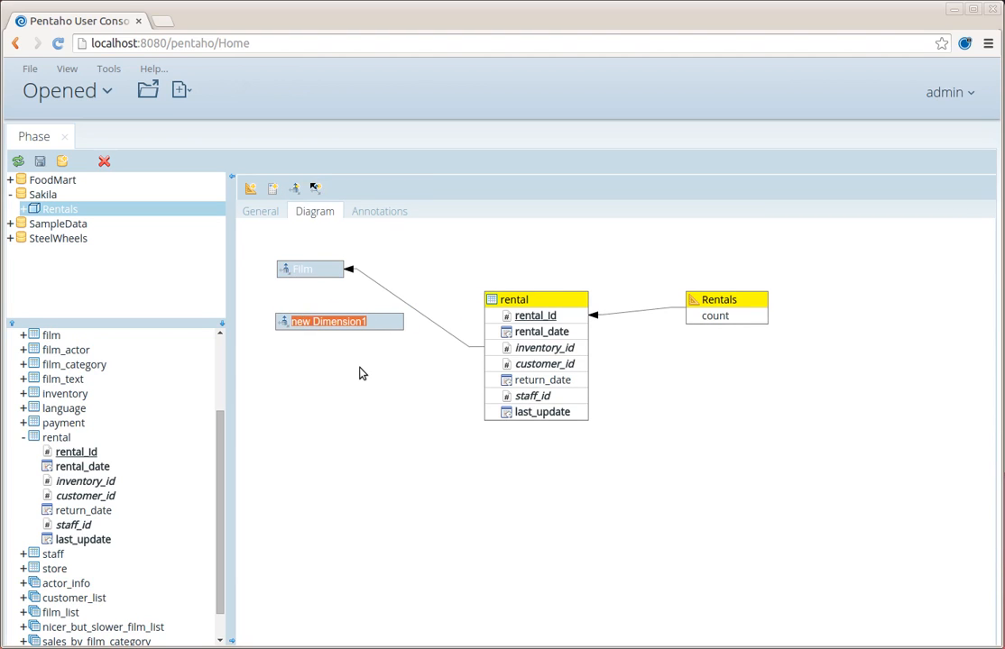
{"action": "type", "text": "S"}
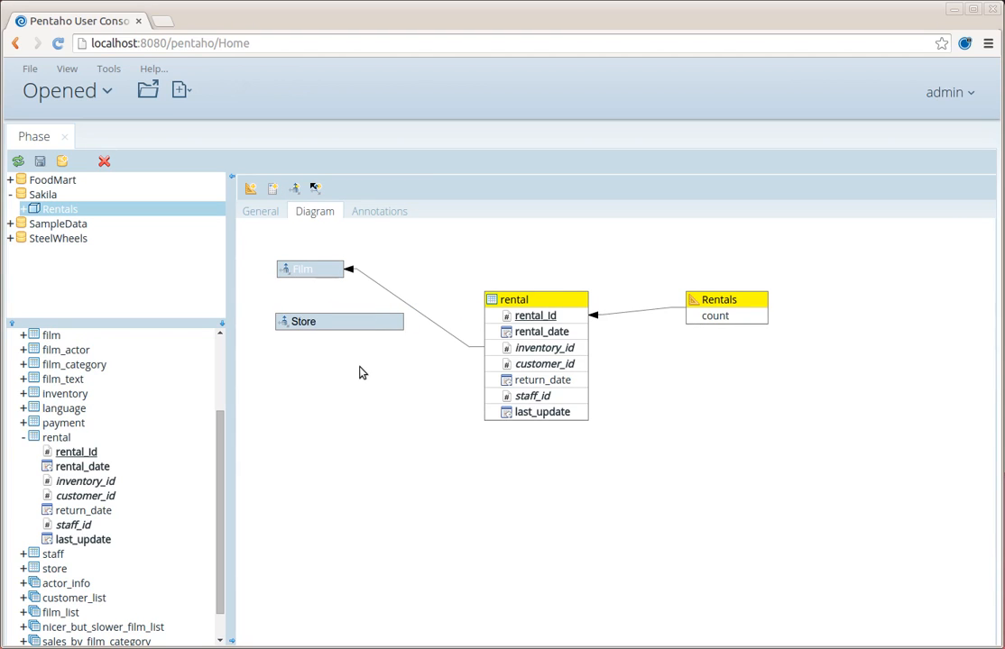
{"action": "type", "text": "tore"}
{"action": "key", "text": "Return"}
{"action": "left_click_drag", "start_coordinate": [428, 350], "coordinate": [336, 325]}
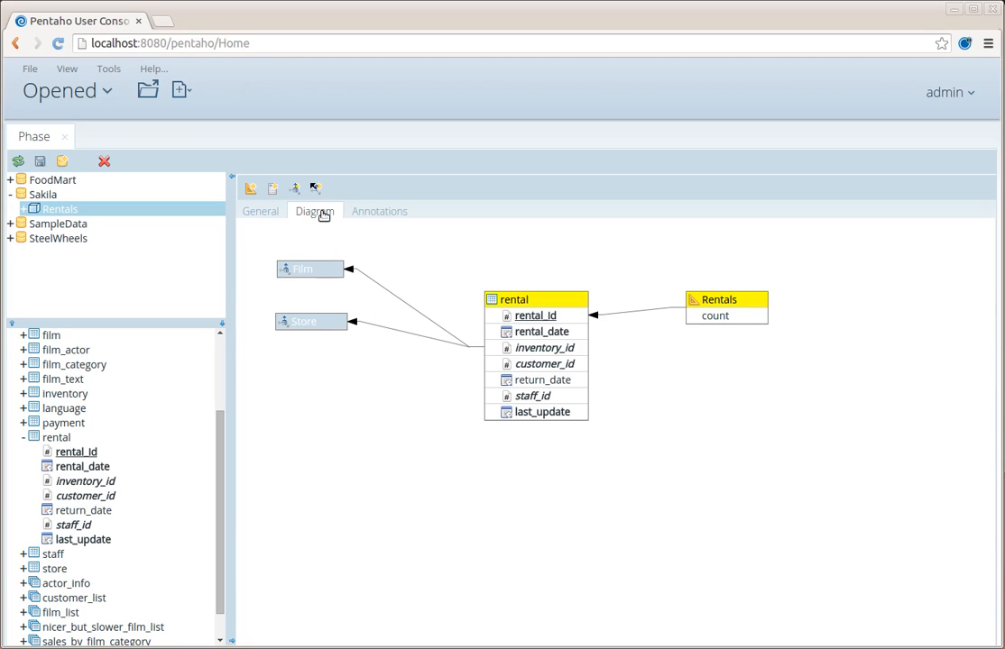
- Add a Customer dimension and a Staff dimension linked from rental's staff_id
{"action": "left_click_drag", "start_coordinate": [296, 189], "coordinate": [286, 377]}
{"action": "type", "text": "Cus"}
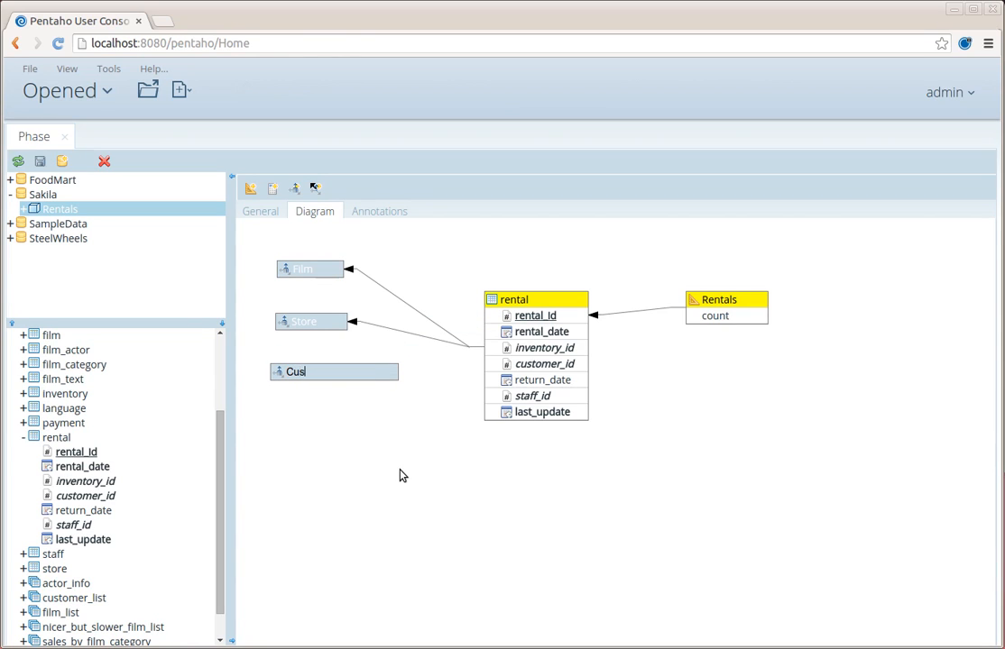
{"action": "type", "text": "tomer"}
{"action": "key", "text": "Return"}
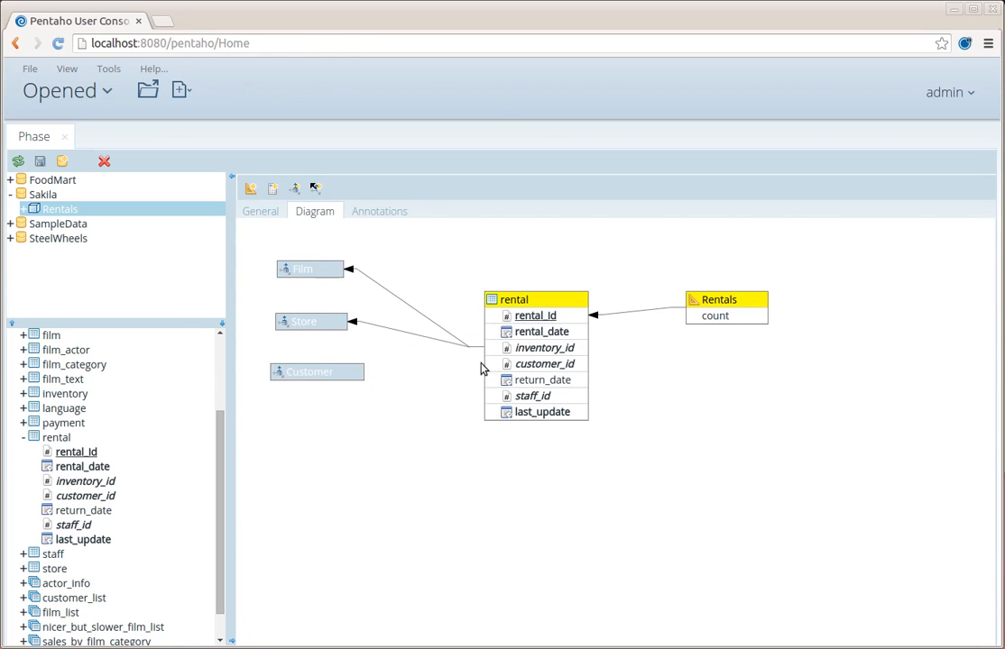
{"action": "left_click_drag", "start_coordinate": [294, 188], "coordinate": [417, 320]}
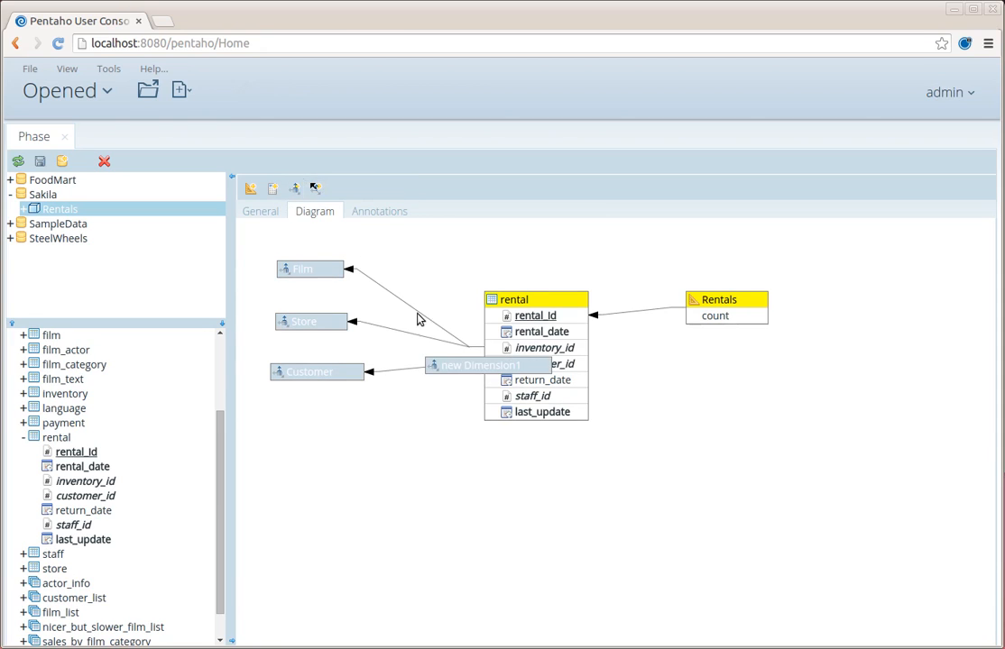
{"action": "left_click_drag", "start_coordinate": [465, 370], "coordinate": [312, 422]}
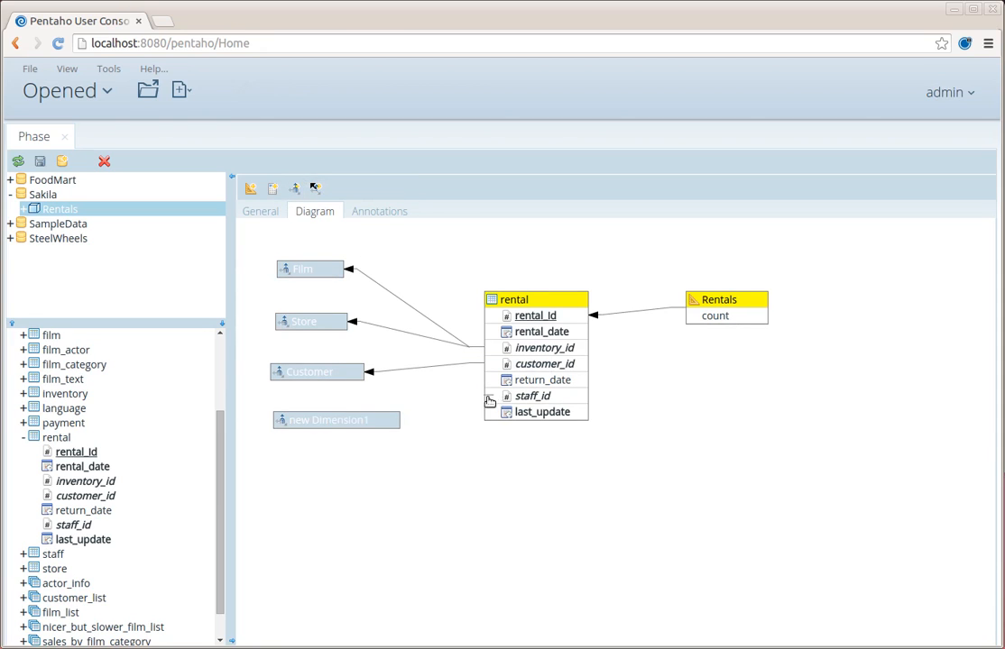
{"action": "left_click_drag", "start_coordinate": [488, 400], "coordinate": [386, 424]}
{"action": "double_click", "coordinate": [336, 423]}
{"action": "type", "text": "St"}
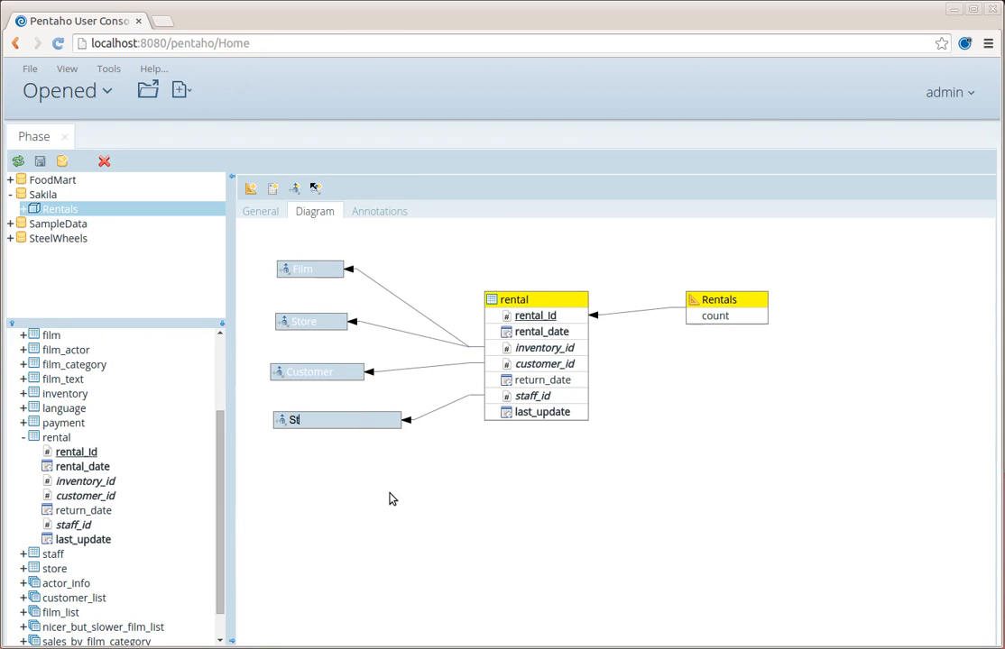
{"action": "type", "text": "aff"}
{"action": "key", "text": "Return"}
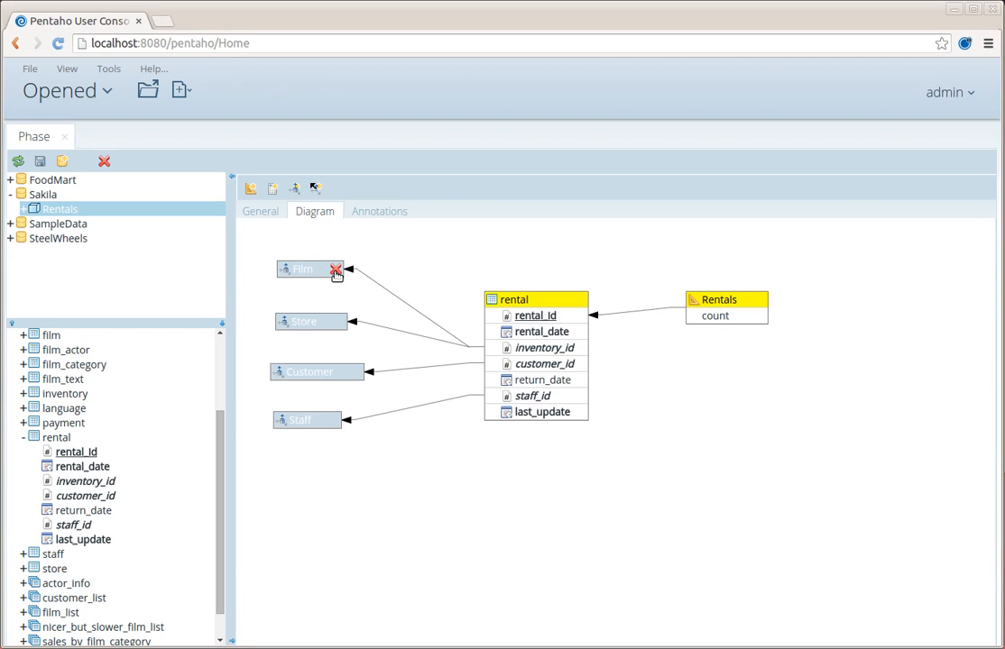
{"action": "mouse_move", "coordinate": [323, 277]}
- Open the Film dimension's hierarchy and show its diagram
{"action": "left_click", "coordinate": [323, 272]}
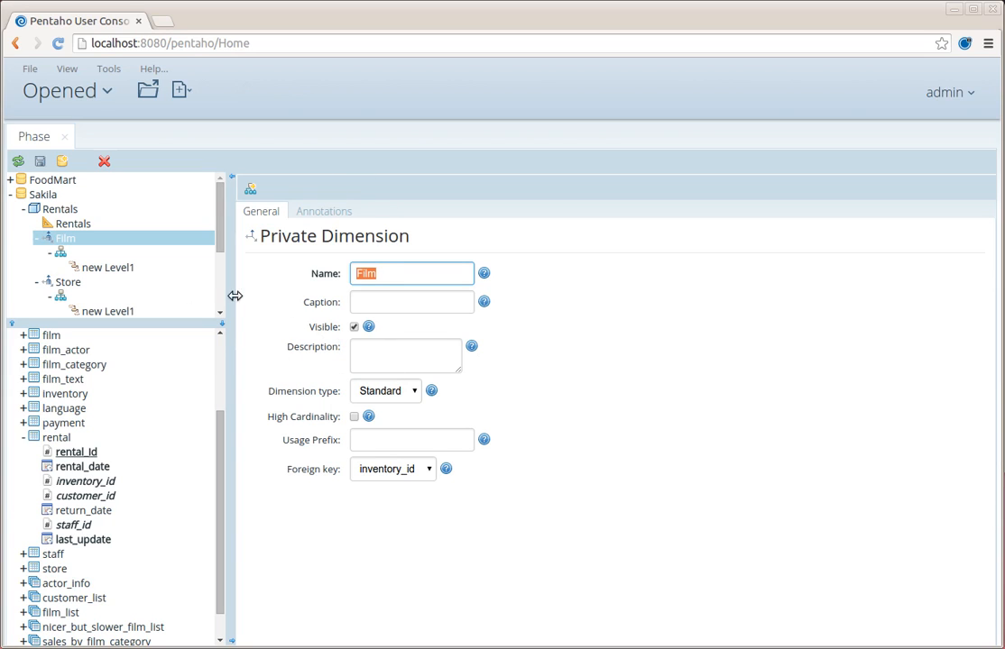
{"action": "left_click", "coordinate": [72, 255]}
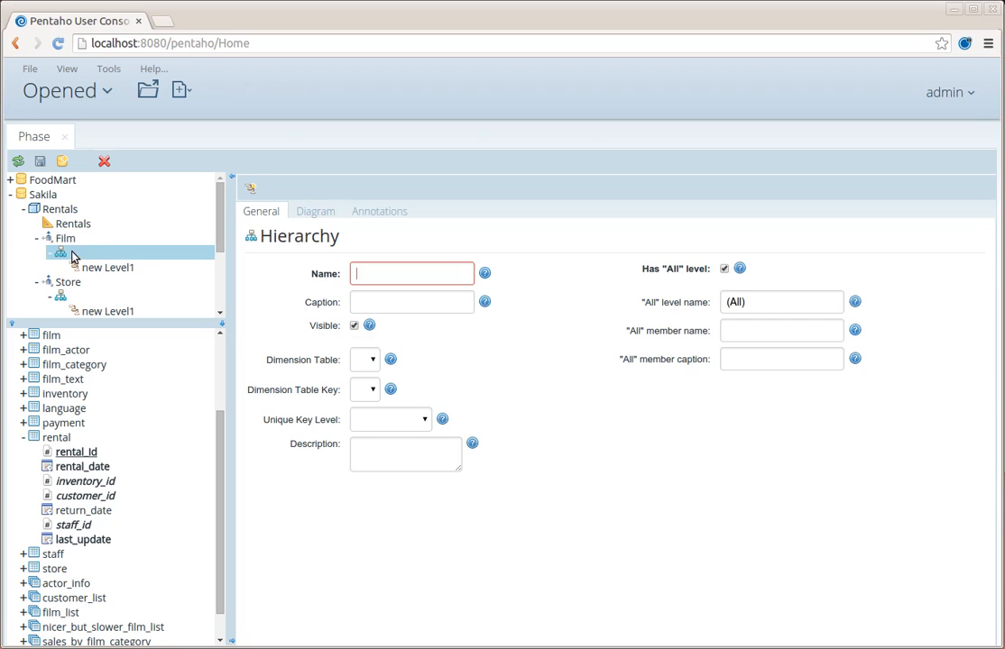
{"action": "left_click", "coordinate": [309, 215]}
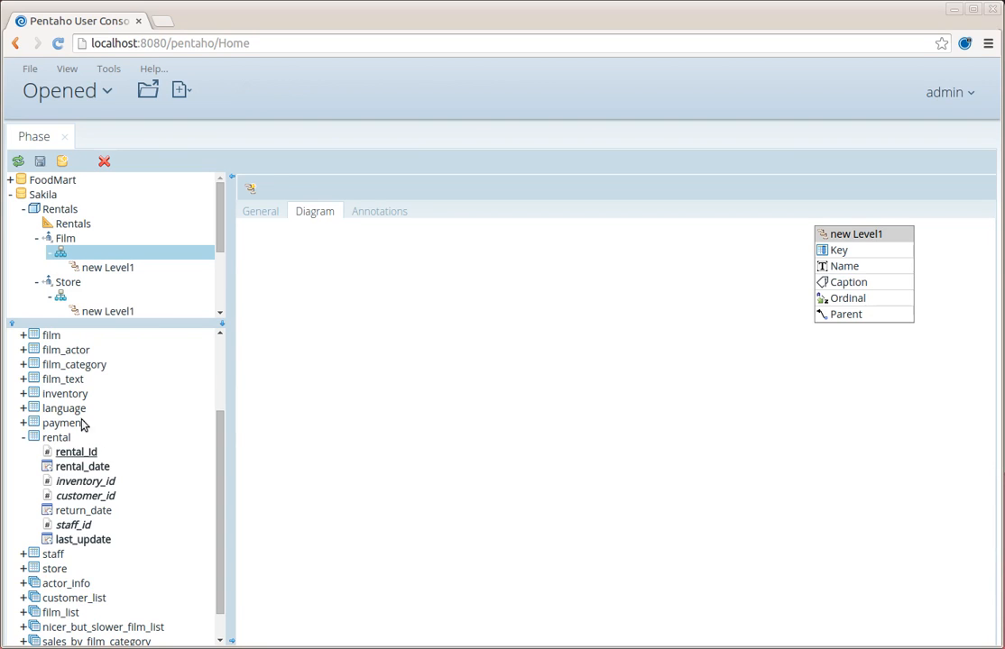
- Place the inventory and film tables in the Film hierarchy and join them on film_id
{"action": "left_click_drag", "start_coordinate": [51, 400], "coordinate": [294, 327]}
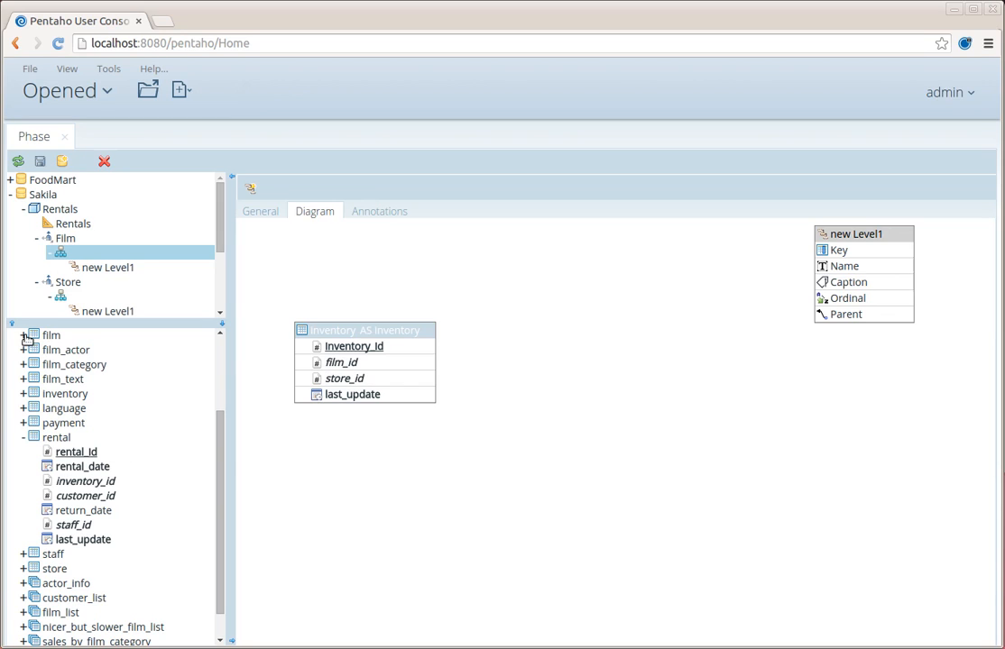
{"action": "left_click_drag", "start_coordinate": [26, 335], "coordinate": [512, 295]}
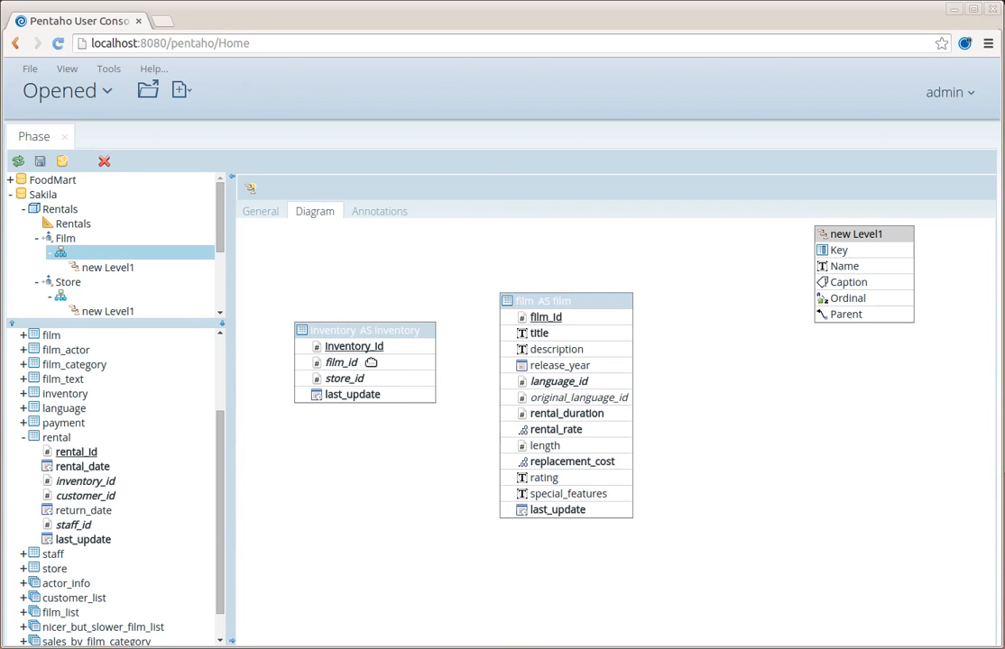
{"action": "left_click_drag", "start_coordinate": [370, 362], "coordinate": [508, 319]}
{"action": "left_click", "coordinate": [509, 352]}
{"action": "left_click", "coordinate": [308, 350]}
{"action": "left_click", "coordinate": [68, 211]}
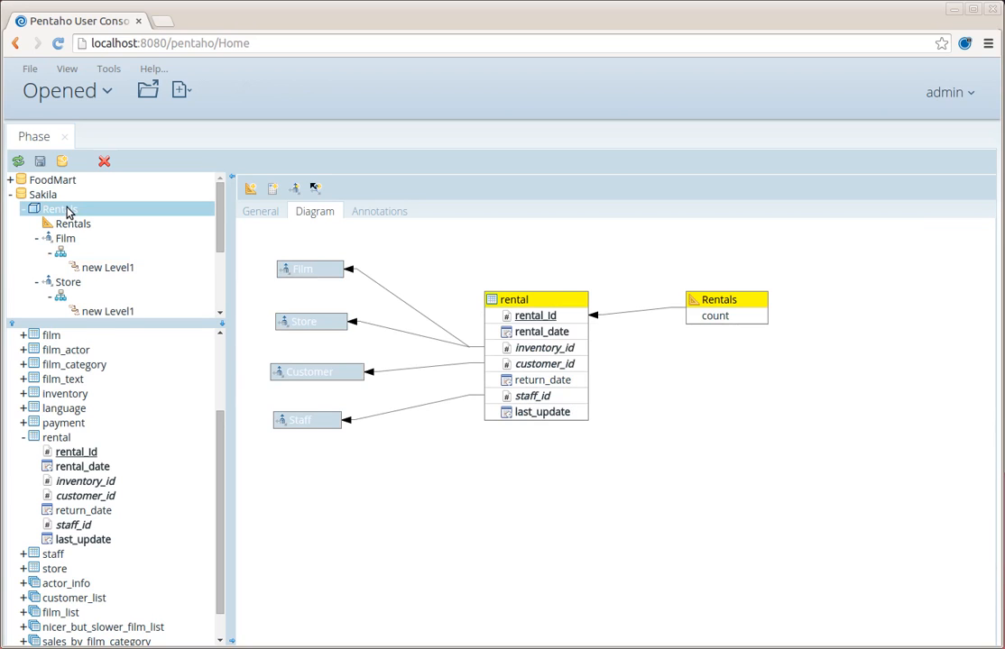
{"action": "left_click", "coordinate": [77, 254]}
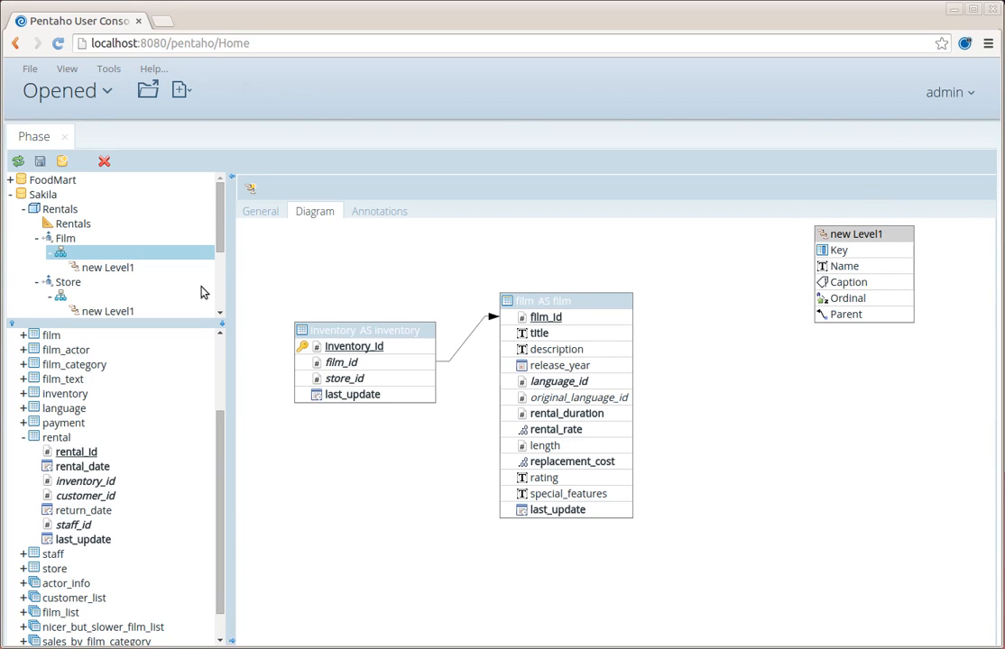
- Rename the new Level1 to 'Title', linking its Key to film.film_id and Name to film.title
{"action": "double_click", "coordinate": [861, 234]}
{"action": "type", "text": "Title"}
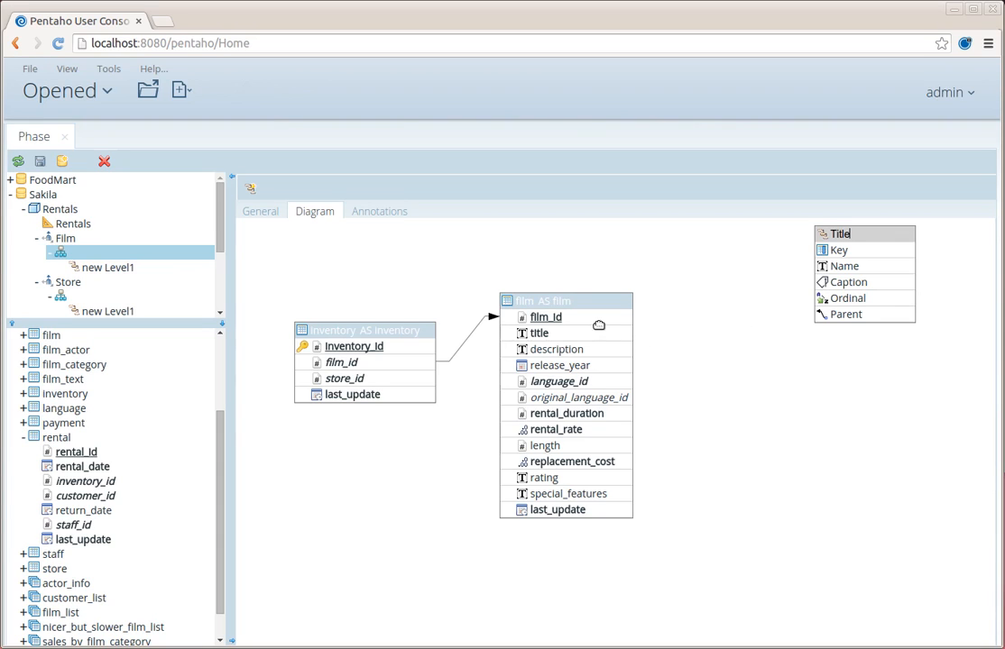
{"action": "left_click_drag", "start_coordinate": [590, 319], "coordinate": [819, 250]}
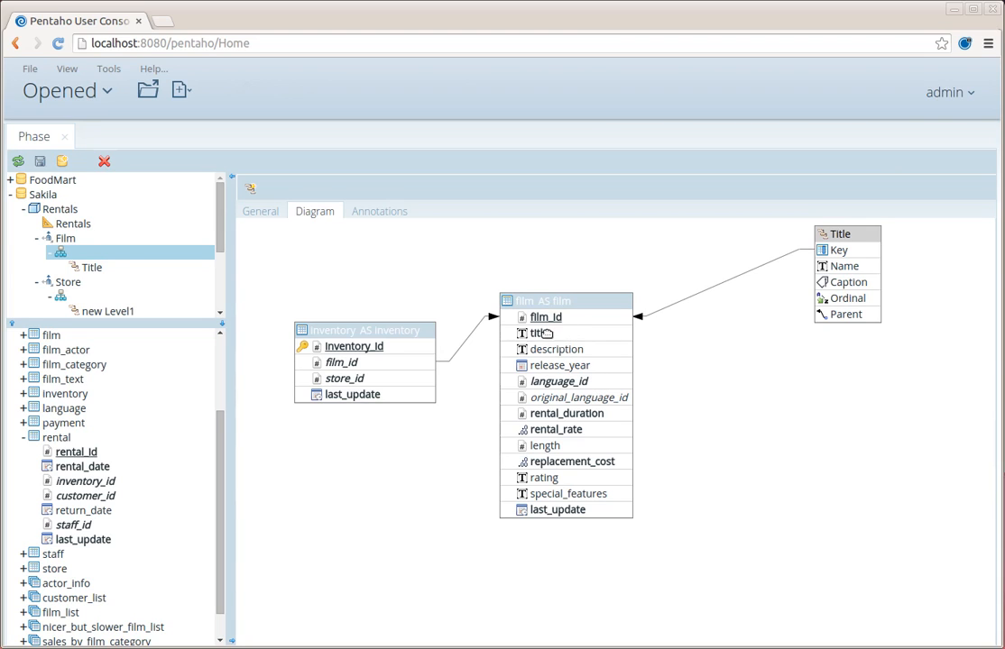
{"action": "left_click_drag", "start_coordinate": [531, 333], "coordinate": [824, 266]}
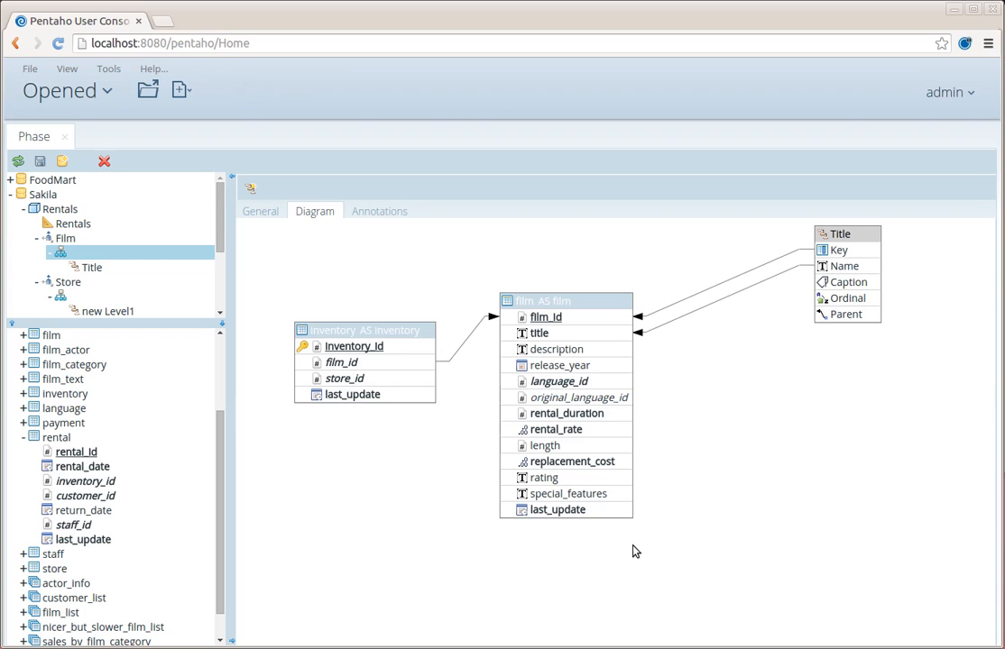
- Add the inventory and store tables to the Store hierarchy, keyed on inventory_id and joined on store_id
{"action": "left_click", "coordinate": [38, 239]}
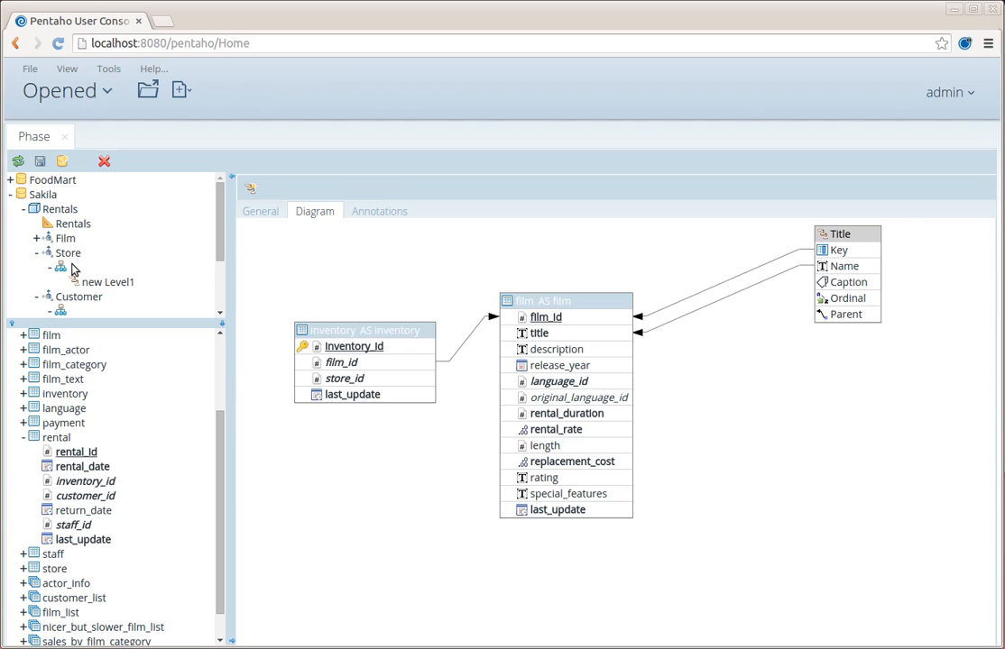
{"action": "left_click", "coordinate": [61, 267]}
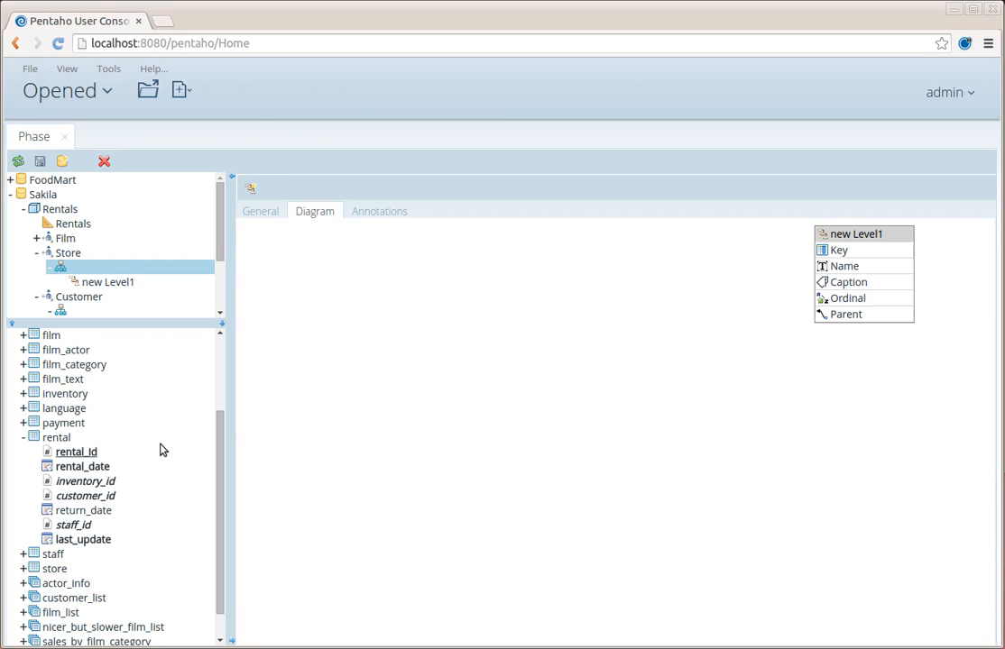
{"action": "left_click", "coordinate": [23, 437]}
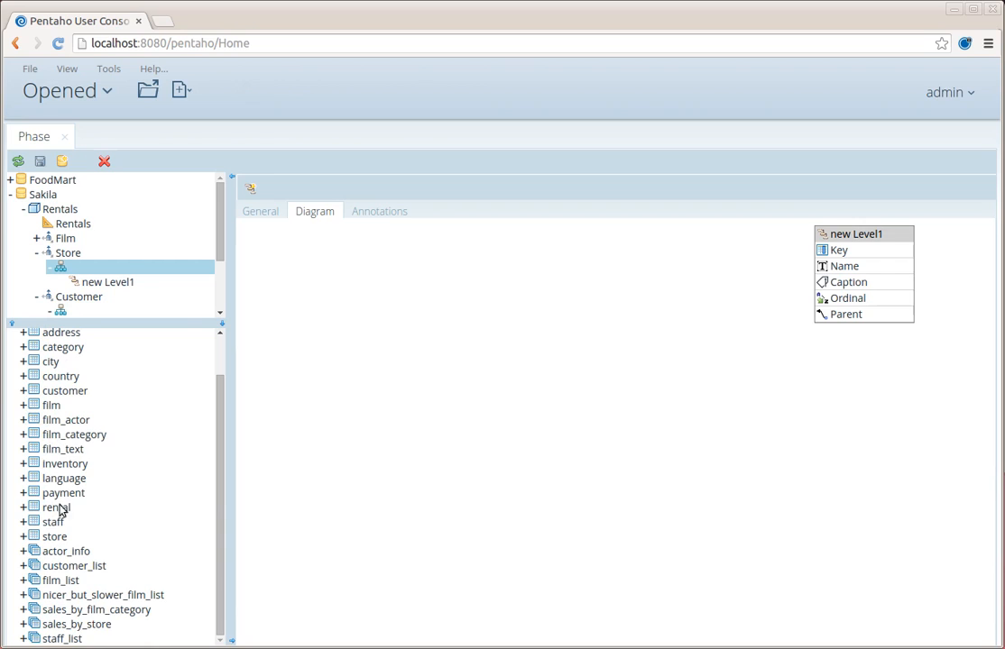
{"action": "left_click_drag", "start_coordinate": [59, 467], "coordinate": [286, 353]}
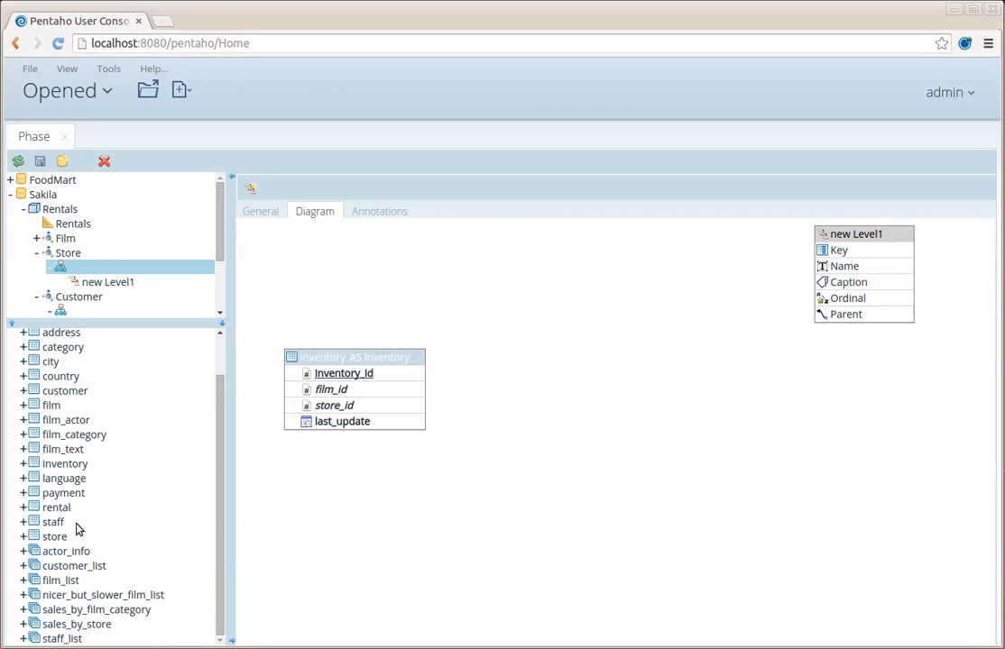
{"action": "left_click_drag", "start_coordinate": [54, 537], "coordinate": [495, 326]}
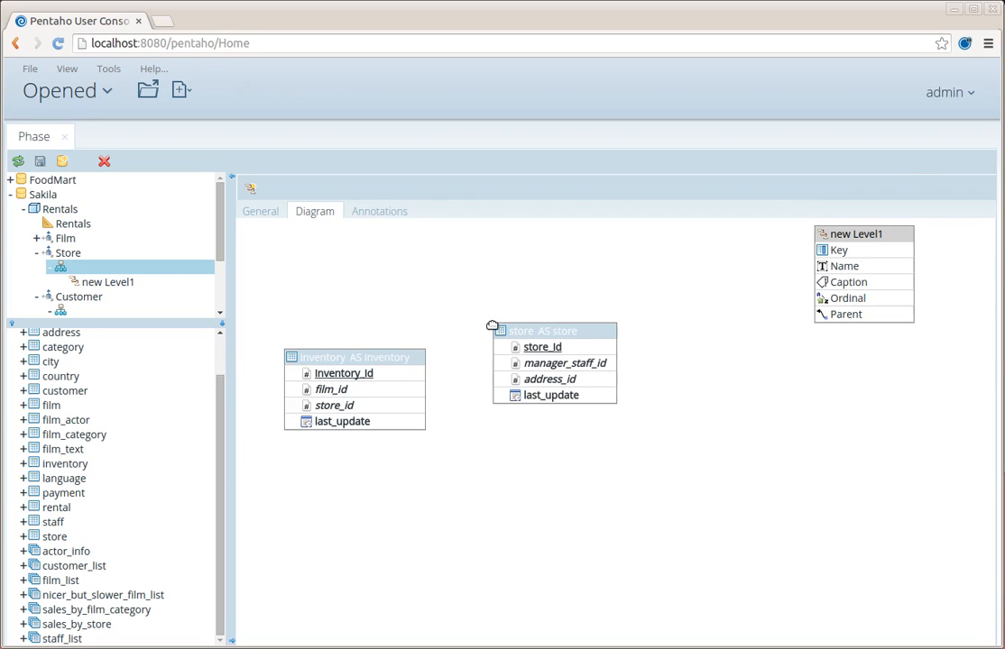
{"action": "left_click", "coordinate": [293, 373]}
{"action": "left_click_drag", "start_coordinate": [388, 394], "coordinate": [507, 350]}
{"action": "left_click_drag", "start_coordinate": [322, 356], "coordinate": [296, 251]}
{"action": "left_click_drag", "start_coordinate": [530, 332], "coordinate": [482, 247]}
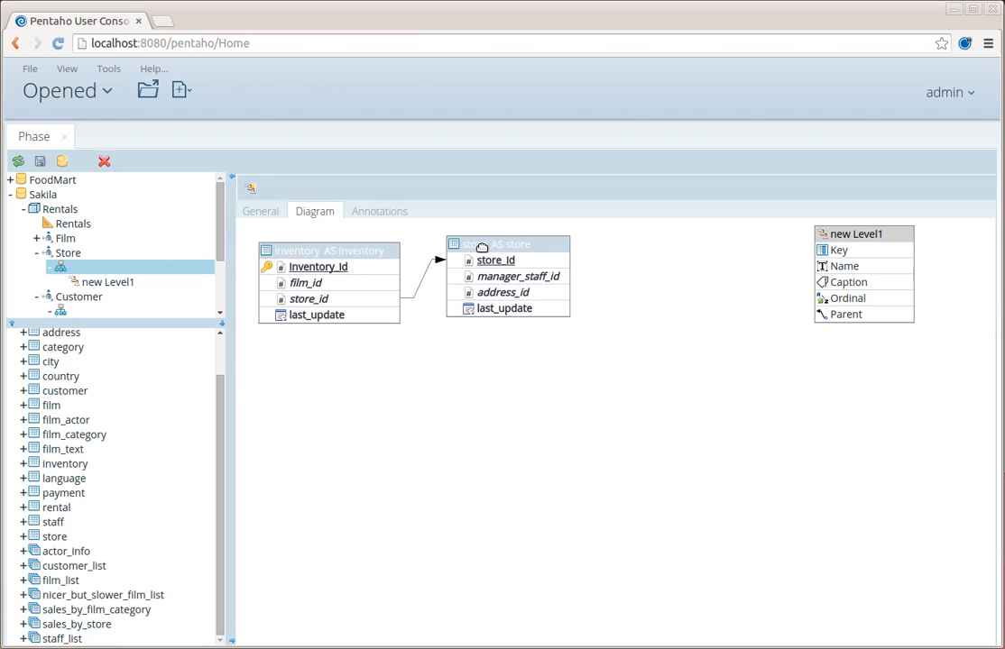
- Link the new level's key to store_id and name the level 'Store'
{"action": "left_click_drag", "start_coordinate": [545, 262], "coordinate": [667, 234]}
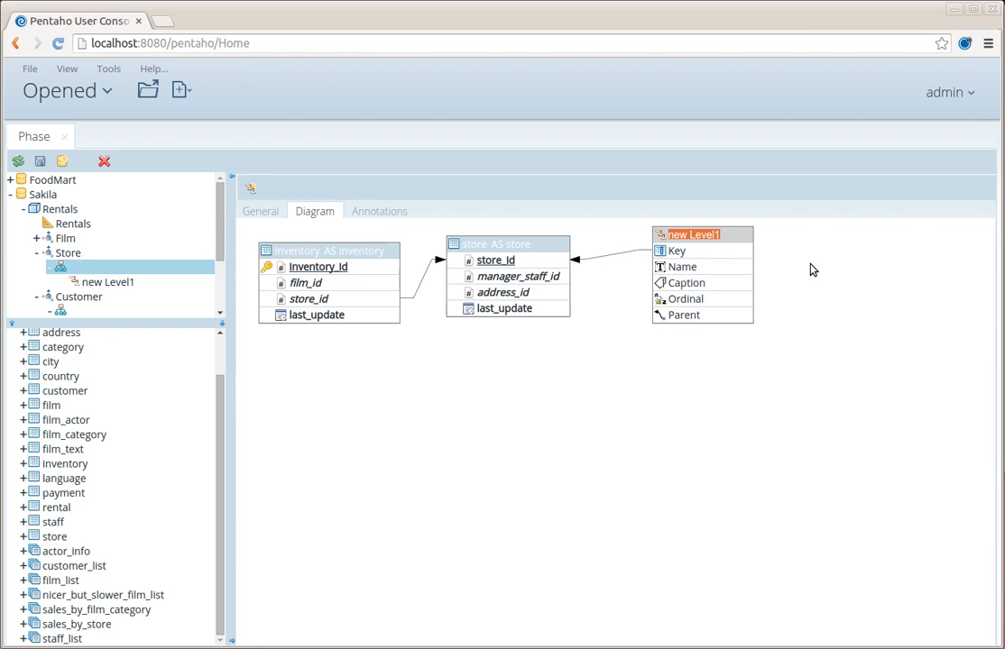
{"action": "key", "text": "BackSpace"}
{"action": "type", "text": "Stro"}
{"action": "key", "text": "BackSpace"}
{"action": "key", "text": "BackSpace"}
{"action": "key", "text": "BackSpace"}
{"action": "type", "text": "tore"}
{"action": "key", "text": "Return"}
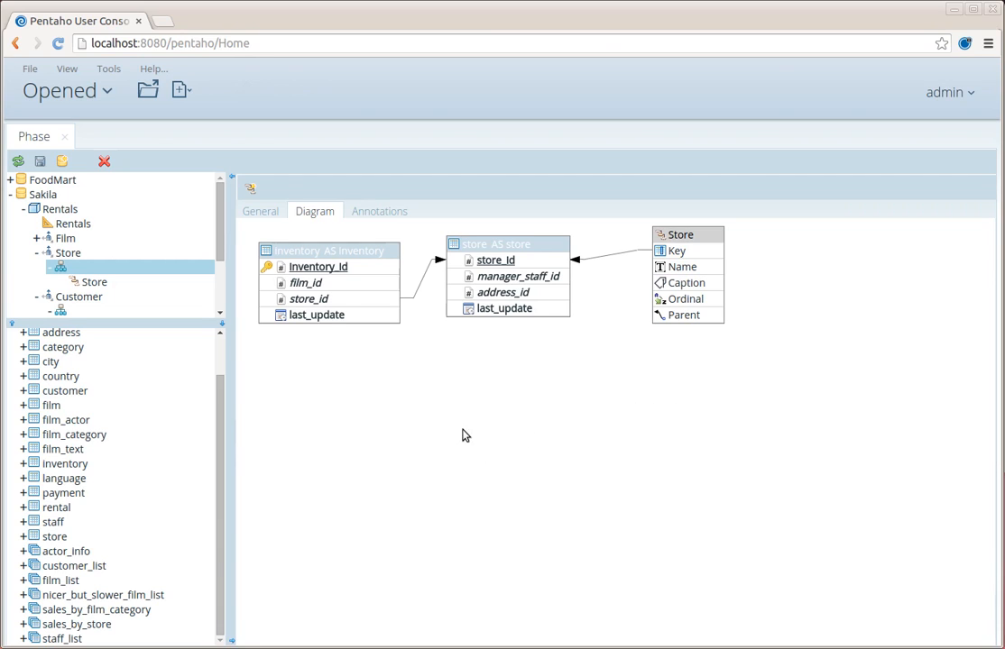
- Add the customer table keyed on customer_id and join it to address via address_id
{"action": "left_click", "coordinate": [38, 256]}
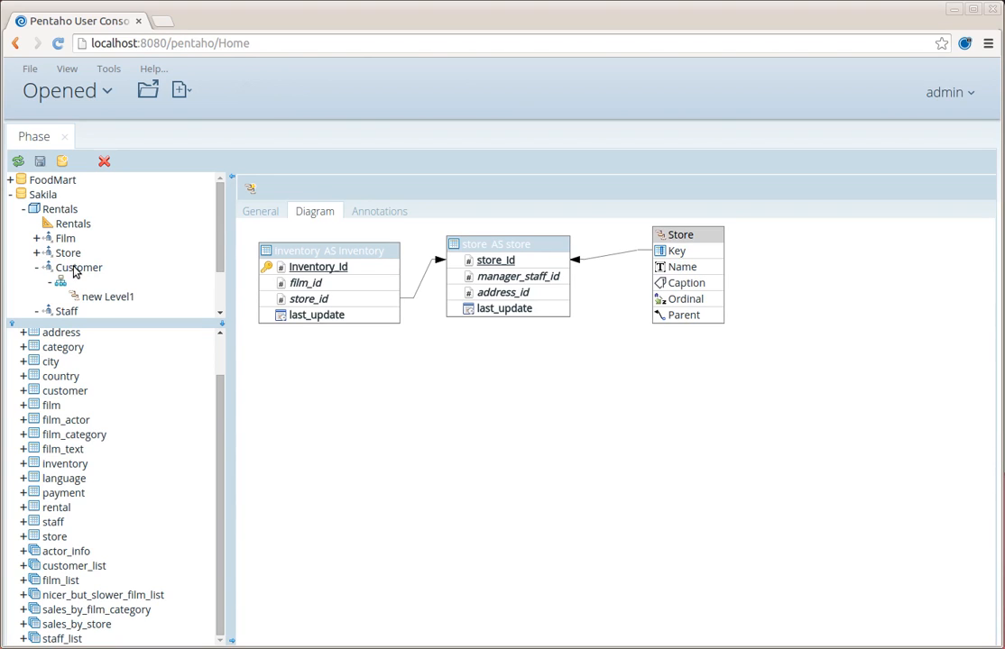
{"action": "left_click", "coordinate": [76, 283]}
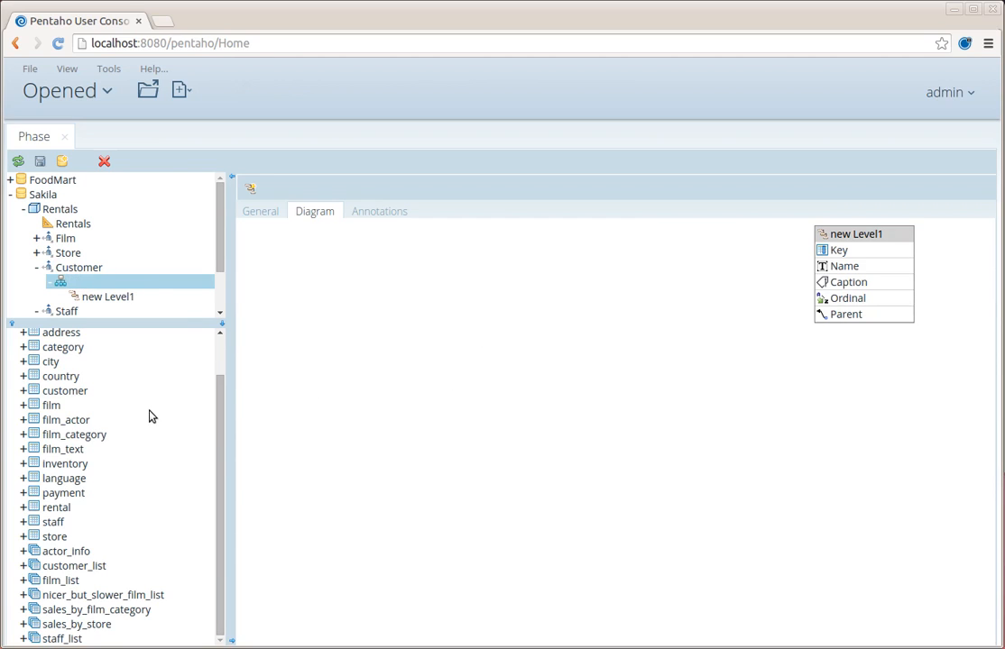
{"action": "left_click_drag", "start_coordinate": [63, 394], "coordinate": [281, 295]}
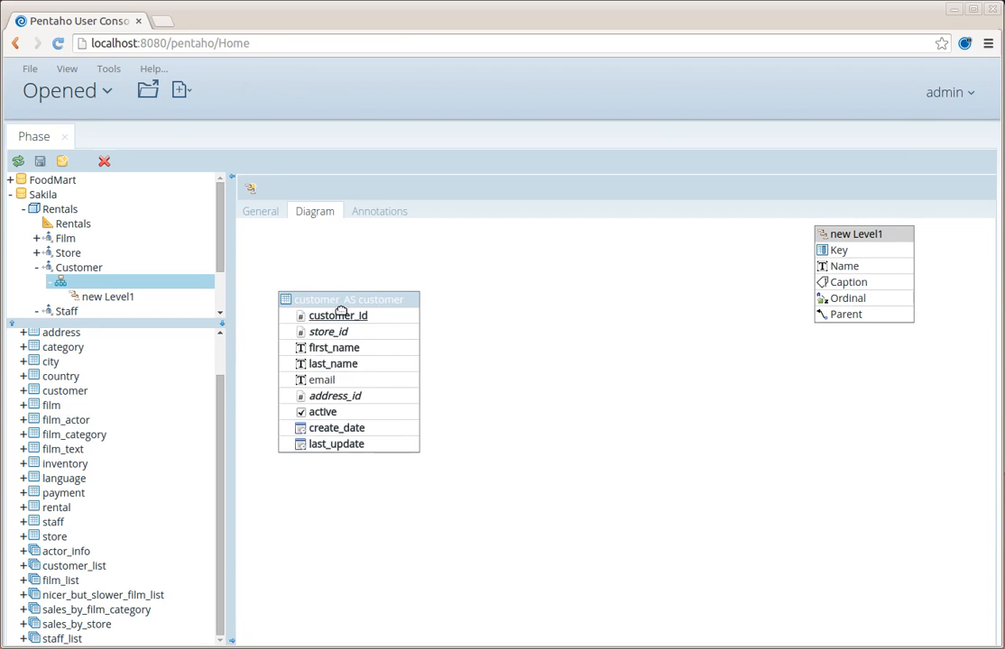
{"action": "left_click", "coordinate": [289, 318]}
{"action": "left_click_drag", "start_coordinate": [63, 333], "coordinate": [478, 403]}
{"action": "left_click_drag", "start_coordinate": [390, 397], "coordinate": [507, 371]}
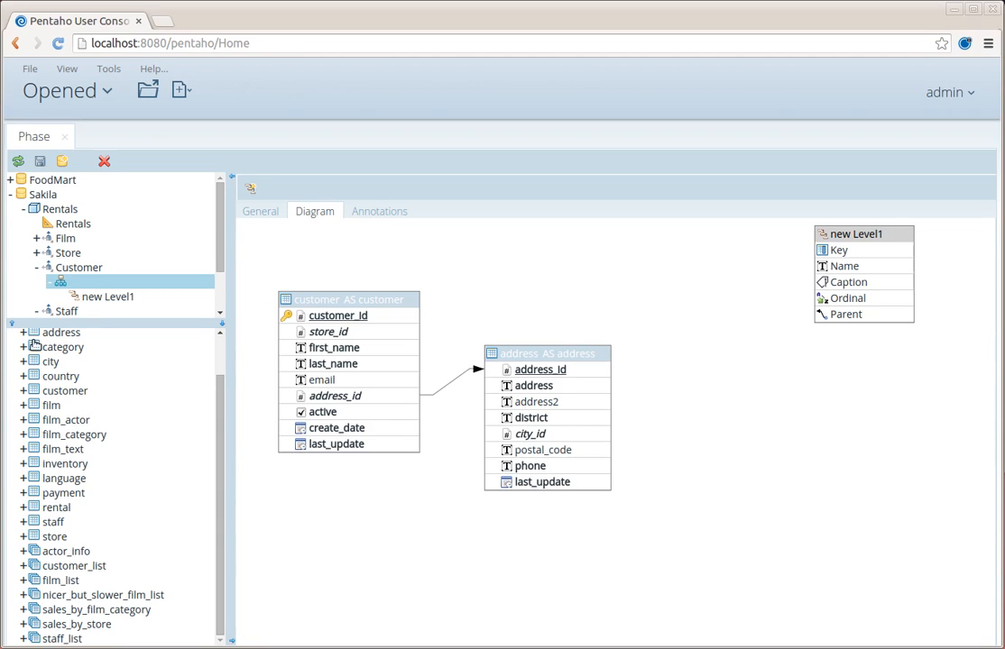
- Join address to city via city_id and city to country via country_id, arranging the tables vertically
{"action": "left_click_drag", "start_coordinate": [40, 362], "coordinate": [642, 385]}
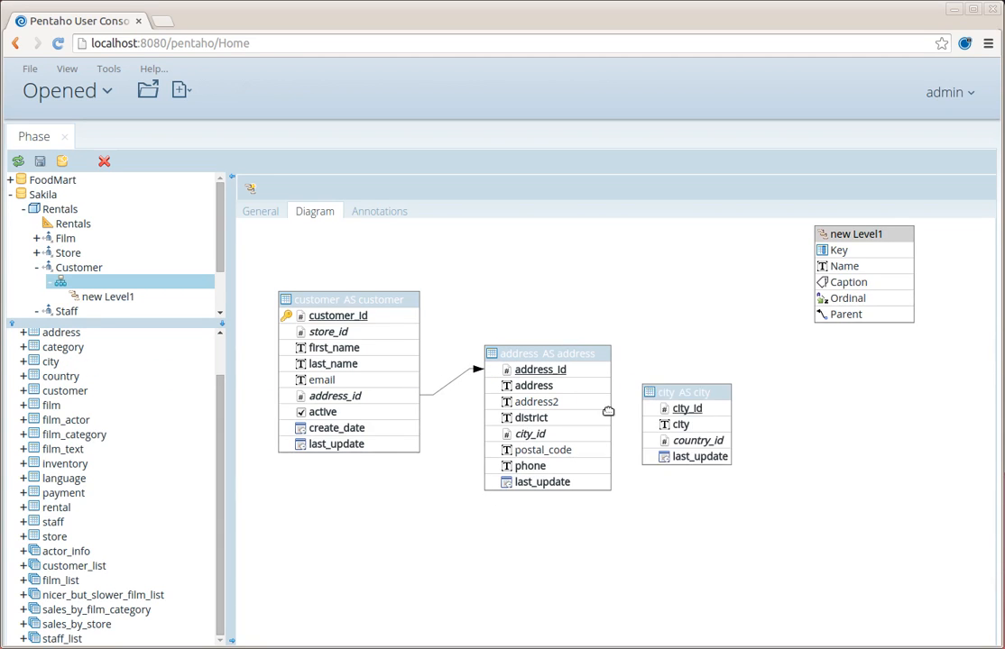
{"action": "left_click_drag", "start_coordinate": [554, 439], "coordinate": [681, 408]}
{"action": "left_click_drag", "start_coordinate": [306, 295], "coordinate": [288, 240]}
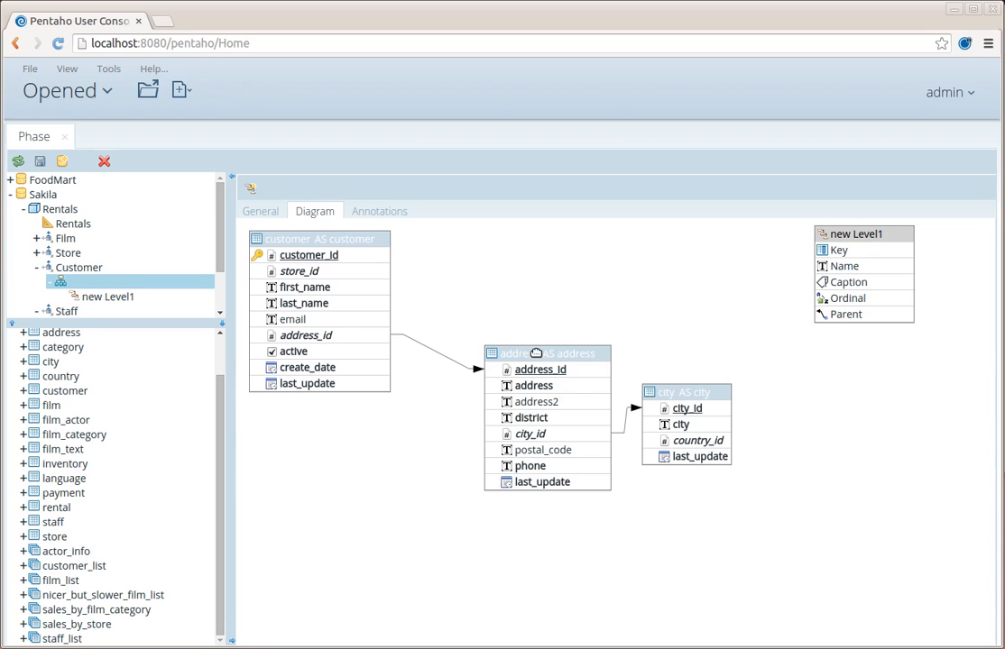
{"action": "left_click_drag", "start_coordinate": [539, 354], "coordinate": [309, 411]}
{"action": "left_click_drag", "start_coordinate": [308, 242], "coordinate": [312, 242]}
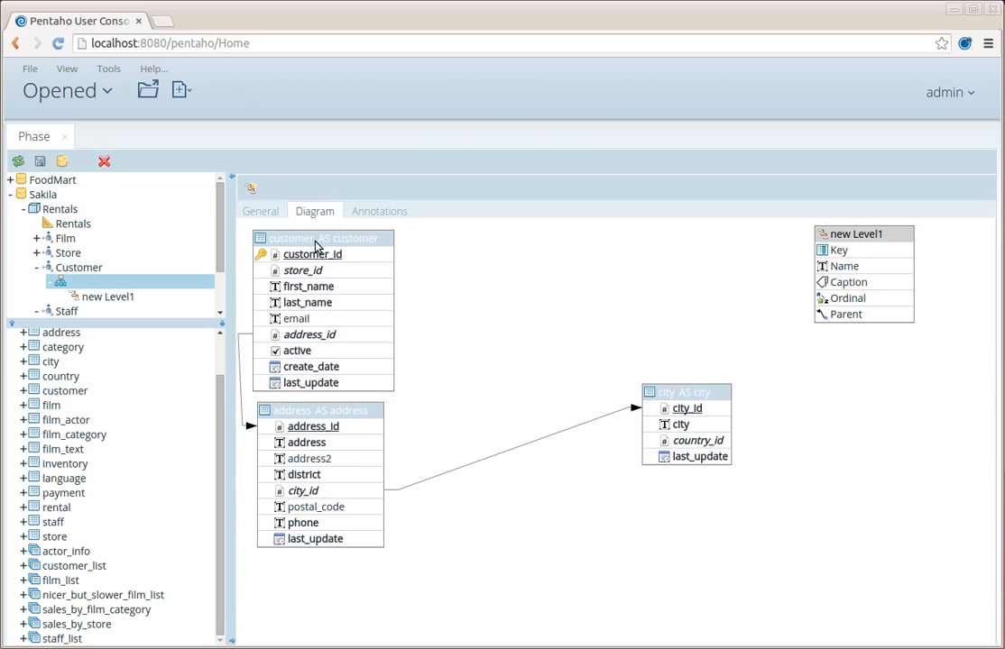
{"action": "left_click_drag", "start_coordinate": [673, 395], "coordinate": [300, 572]}
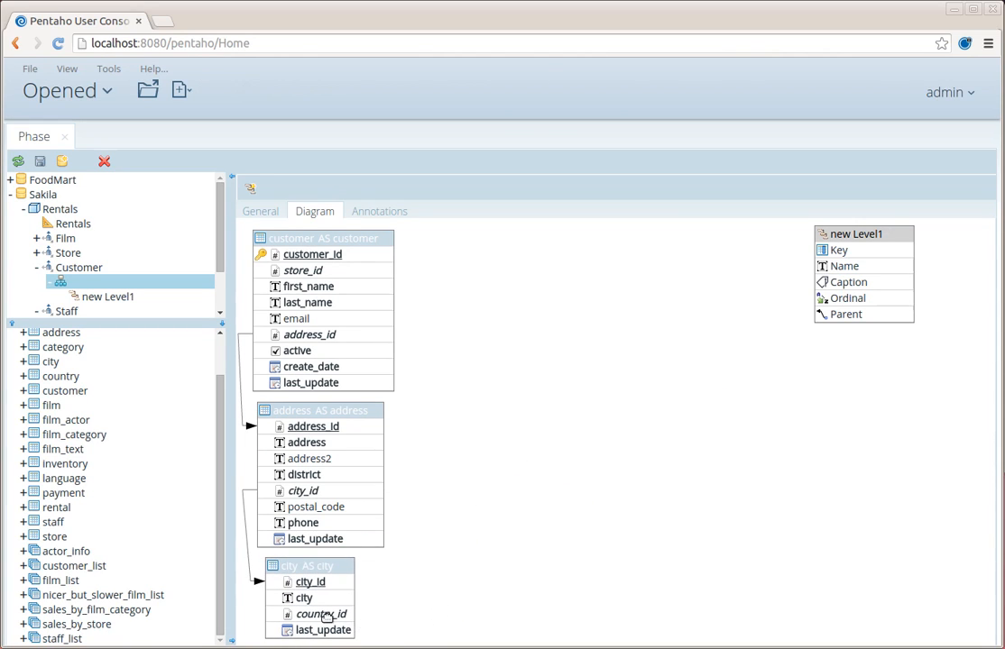
{"action": "left_click_drag", "start_coordinate": [60, 376], "coordinate": [507, 578]}
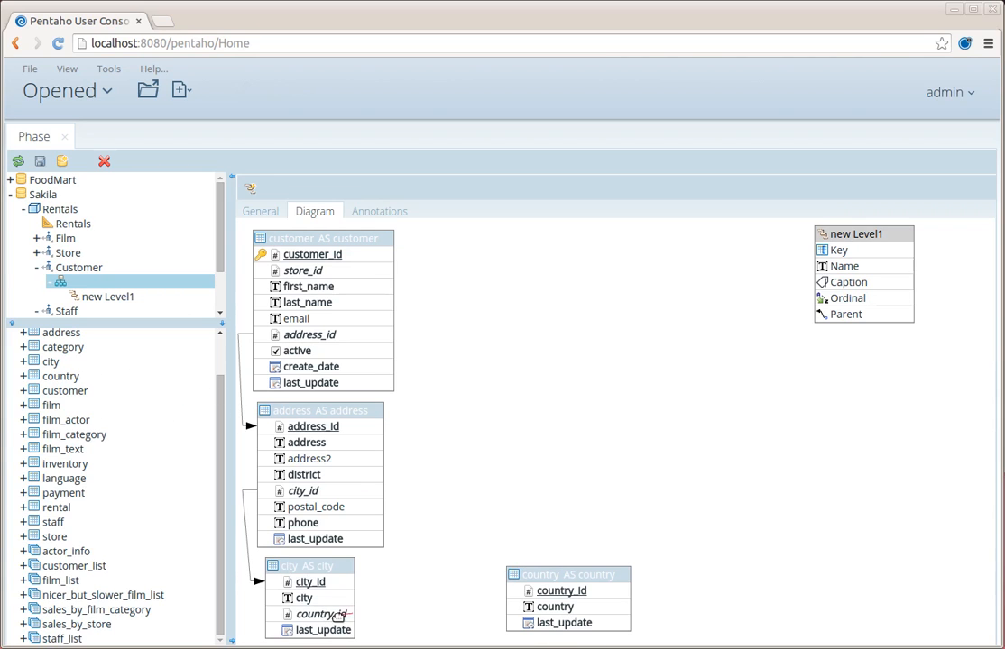
{"action": "mouse_move", "coordinate": [339, 614]}
{"action": "left_mouse_down"}
{"action": "mouse_move", "coordinate": [520, 601]}
{"action": "mouse_move", "coordinate": [488, 598]}
{"action": "mouse_move", "coordinate": [527, 590]}
{"action": "left_mouse_up"}
- Create a Country level keyed on country_id and named by the country column
{"action": "left_click_drag", "start_coordinate": [834, 234], "coordinate": [704, 541]}
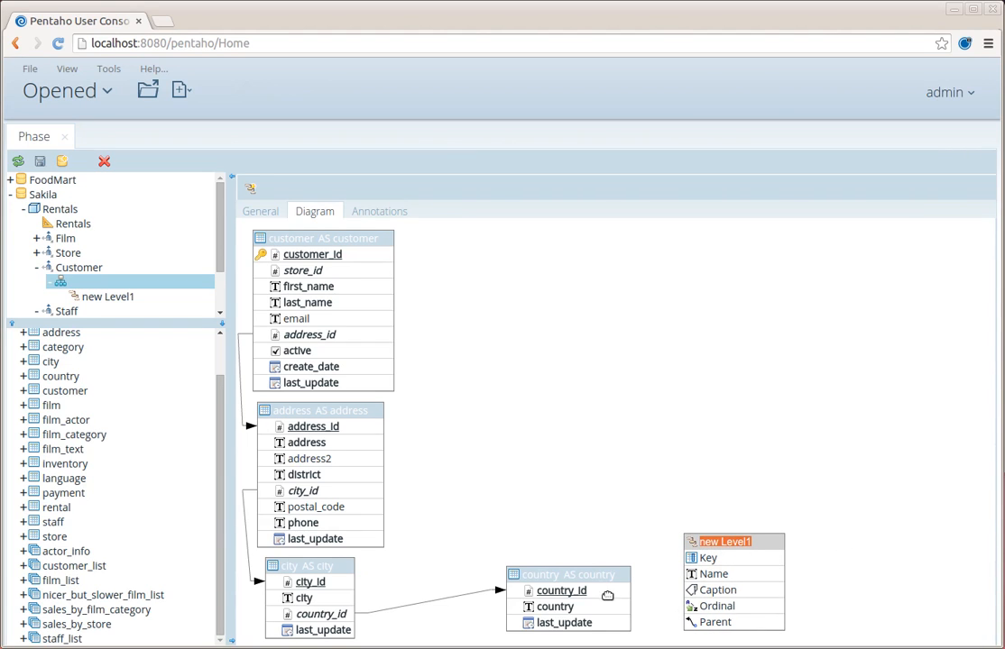
{"action": "left_click_drag", "start_coordinate": [608, 594], "coordinate": [694, 558]}
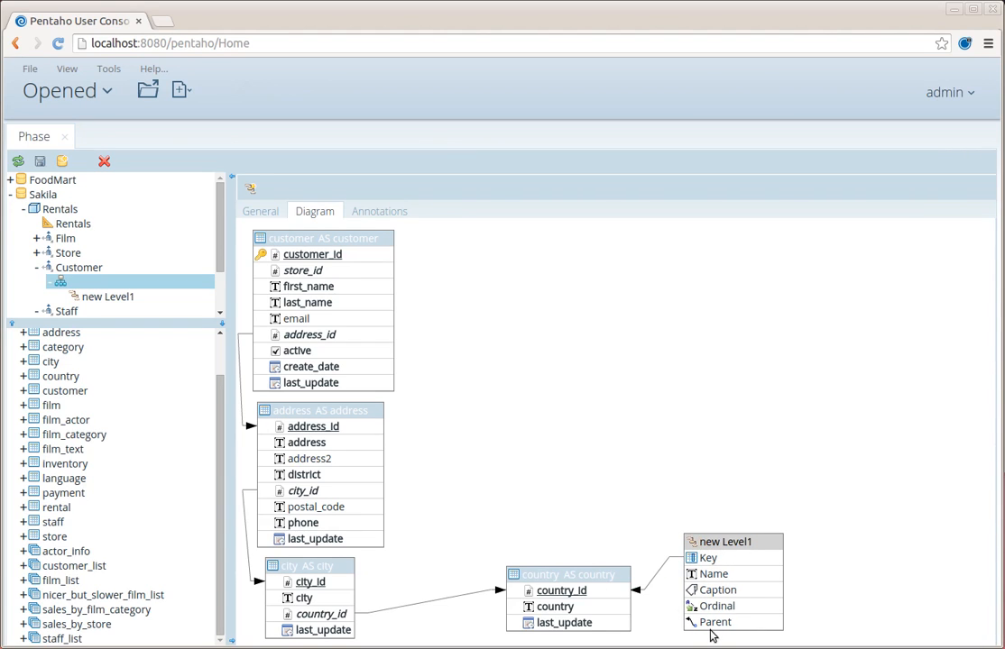
{"action": "left_click_drag", "start_coordinate": [623, 608], "coordinate": [708, 574]}
{"action": "double_click", "coordinate": [742, 543]}
{"action": "type", "text": "Col"}
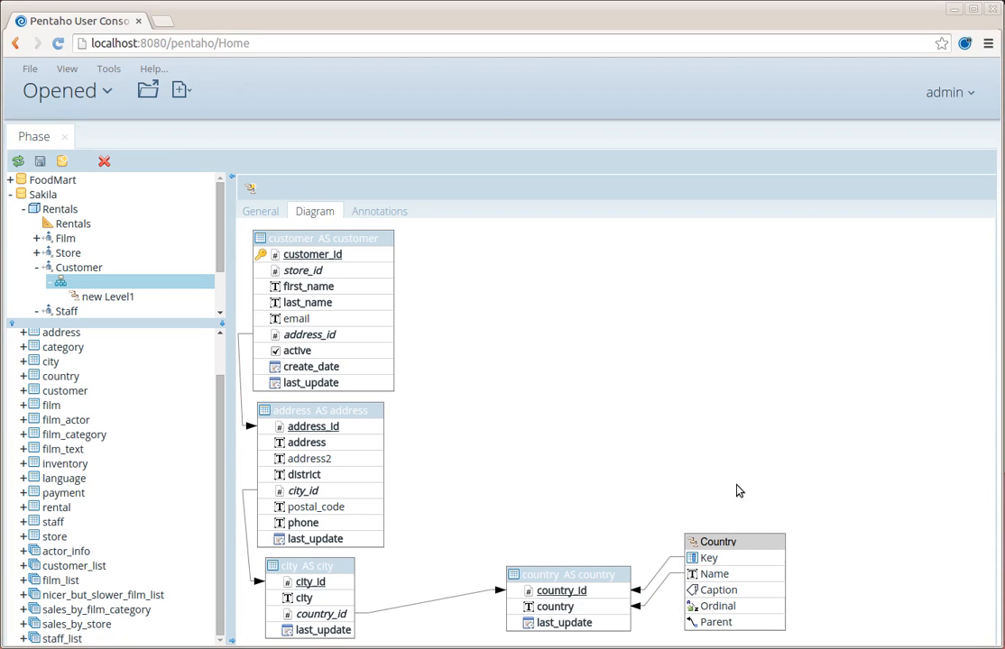
{"action": "key", "text": "Return"}
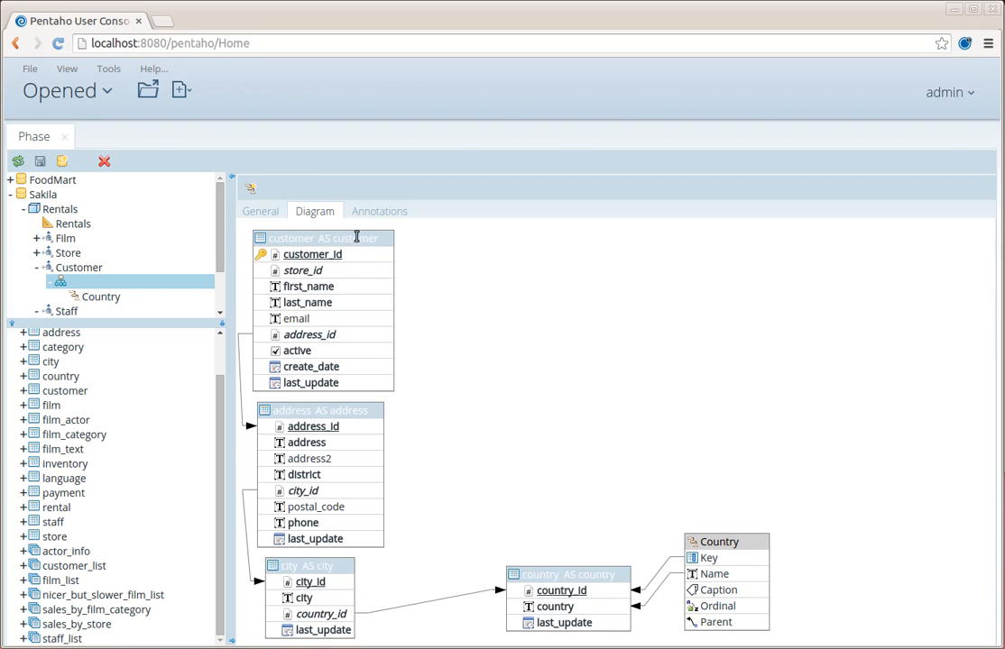
- Add a City level keyed on city_id and named by the city column
{"action": "left_click", "coordinate": [252, 189]}
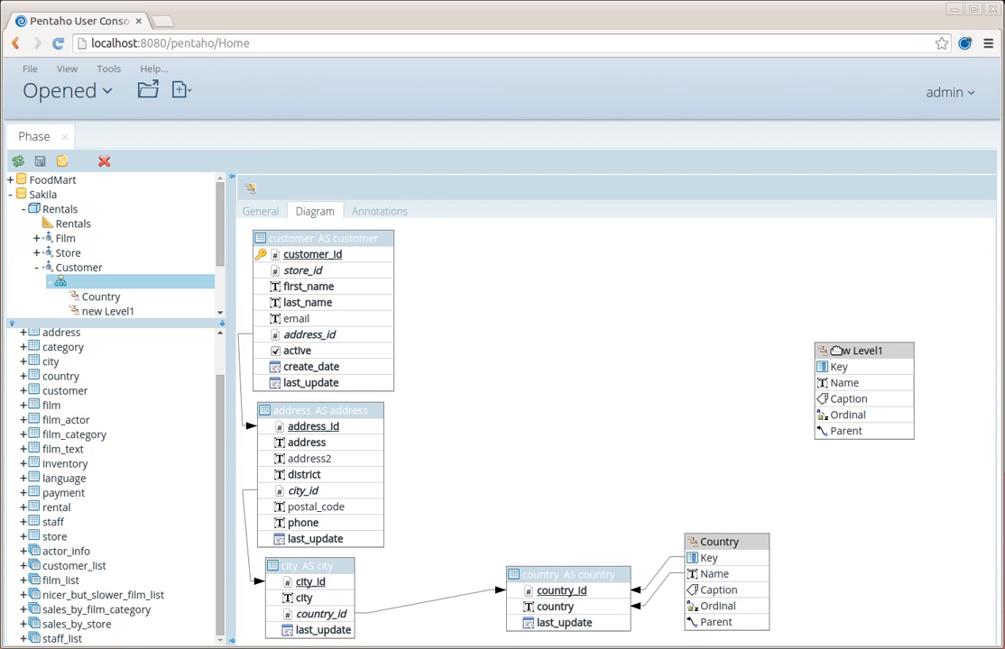
{"action": "left_click_drag", "start_coordinate": [836, 352], "coordinate": [599, 447]}
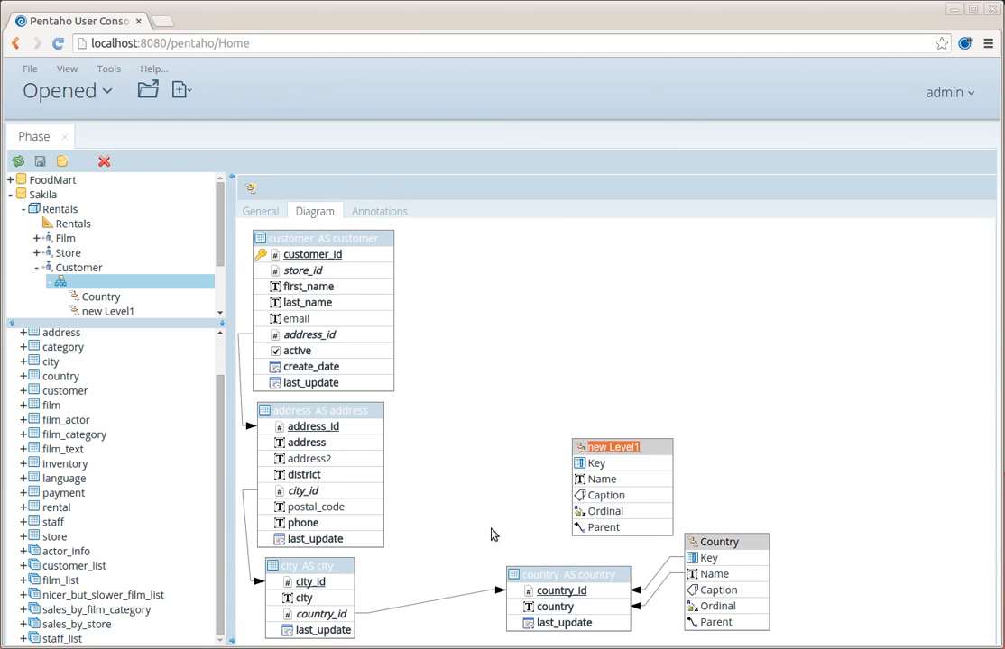
{"action": "type", "text": "City"}
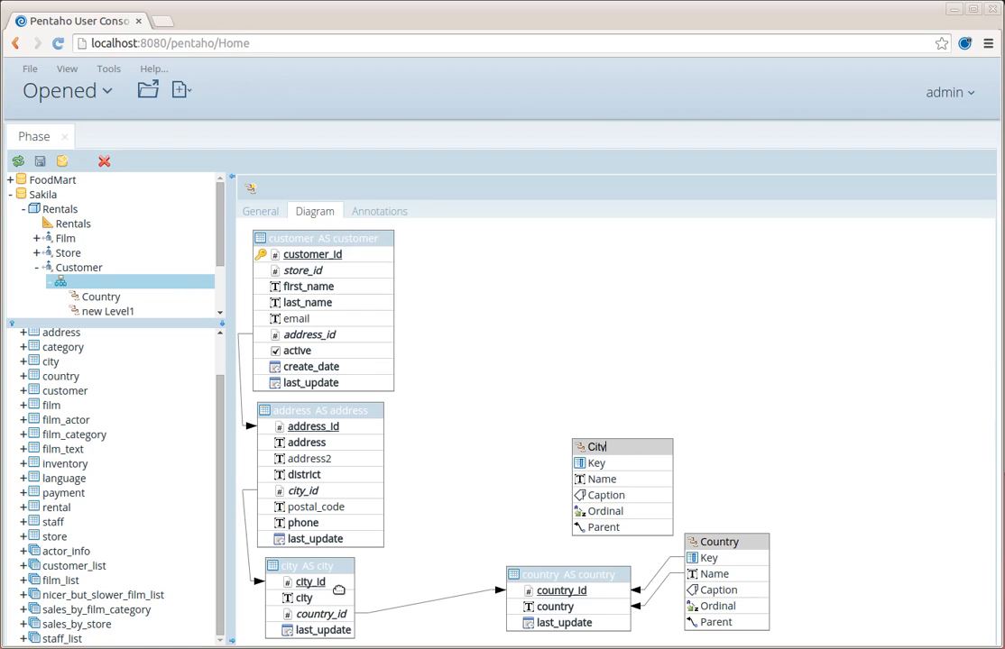
{"action": "left_click_drag", "start_coordinate": [339, 586], "coordinate": [574, 465]}
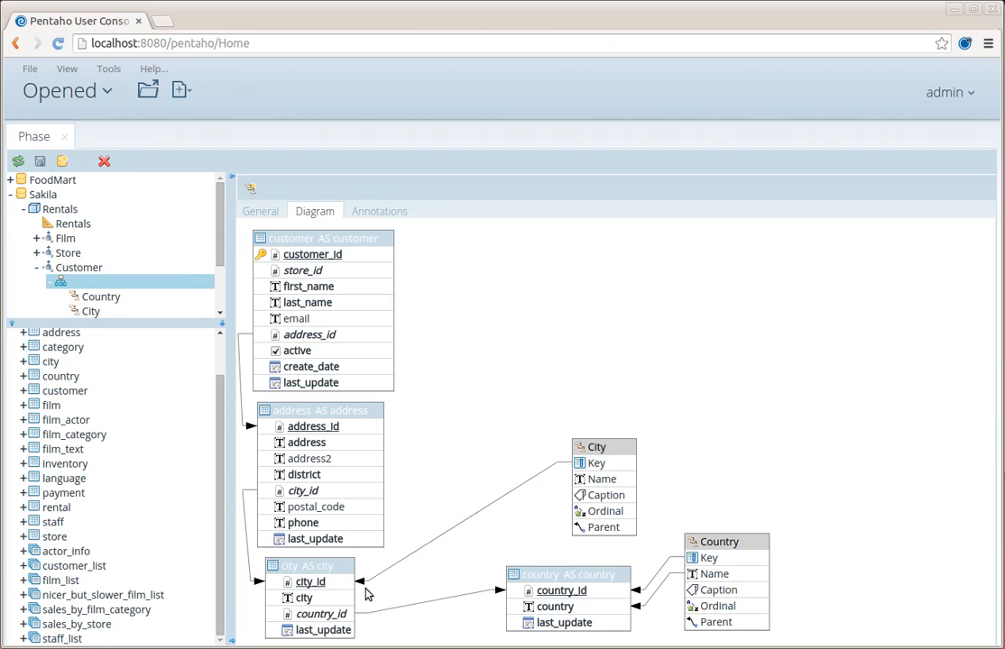
{"action": "left_click_drag", "start_coordinate": [332, 599], "coordinate": [580, 479]}
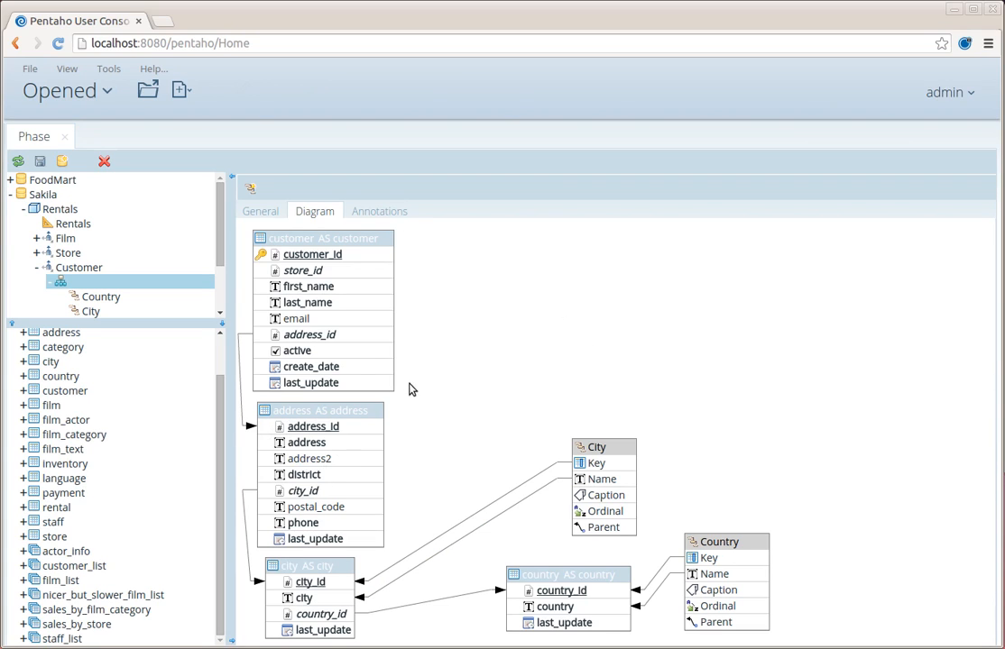
- Add a Customer level keyed on customer_id and named by the email column
{"action": "left_click", "coordinate": [250, 188]}
{"action": "left_click_drag", "start_coordinate": [847, 467], "coordinate": [572, 274]}
{"action": "type", "text": "Customer"}
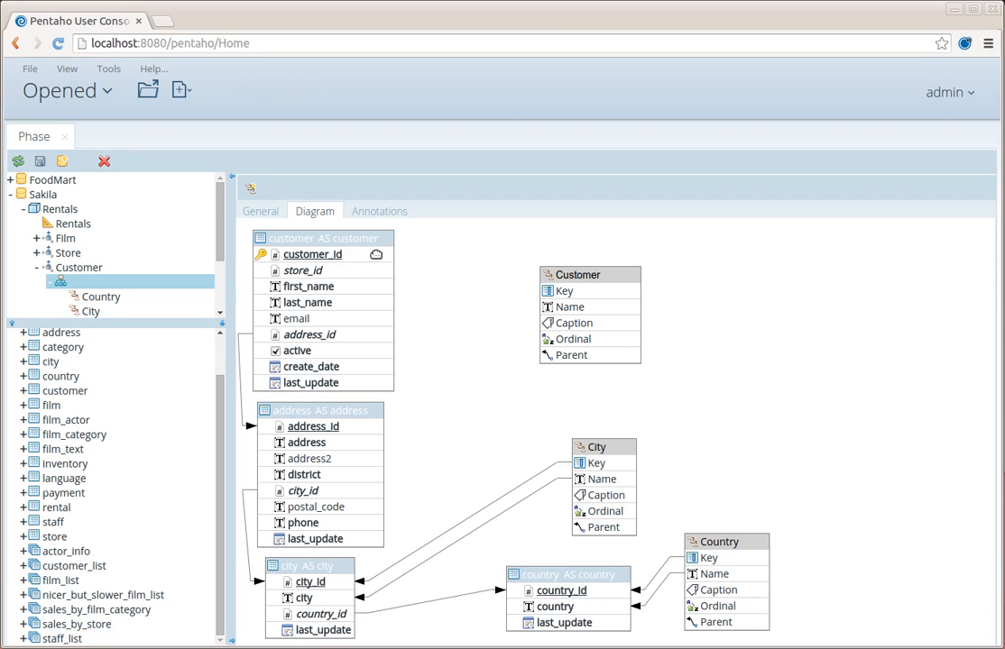
{"action": "left_click_drag", "start_coordinate": [383, 255], "coordinate": [559, 290]}
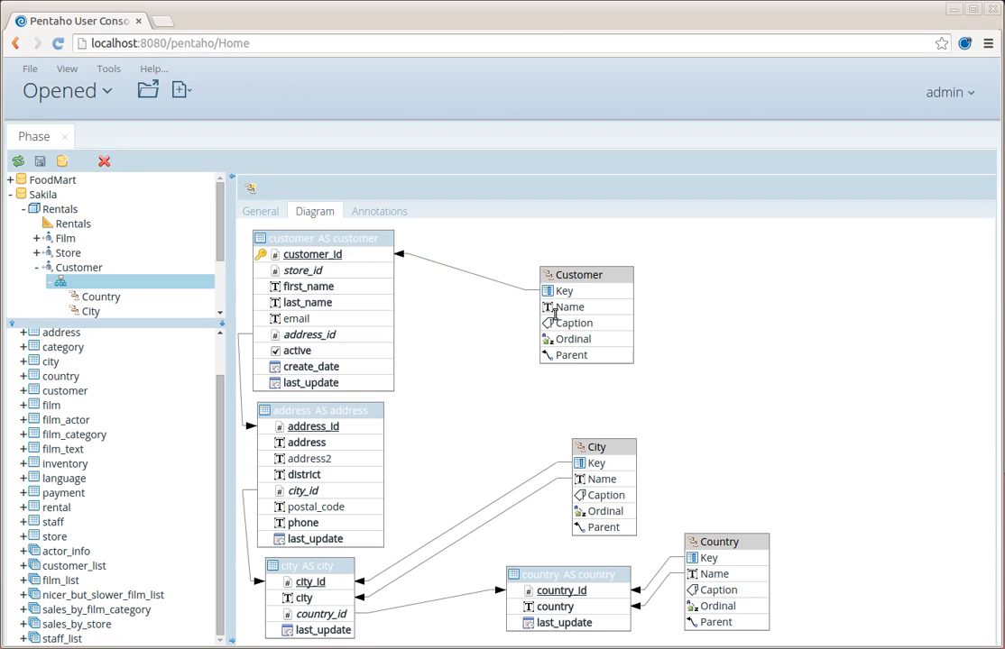
{"action": "mouse_move", "coordinate": [377, 319]}
{"action": "left_mouse_down"}
{"action": "mouse_move", "coordinate": [366, 319]}
{"action": "mouse_move", "coordinate": [561, 307]}
{"action": "left_mouse_up"}
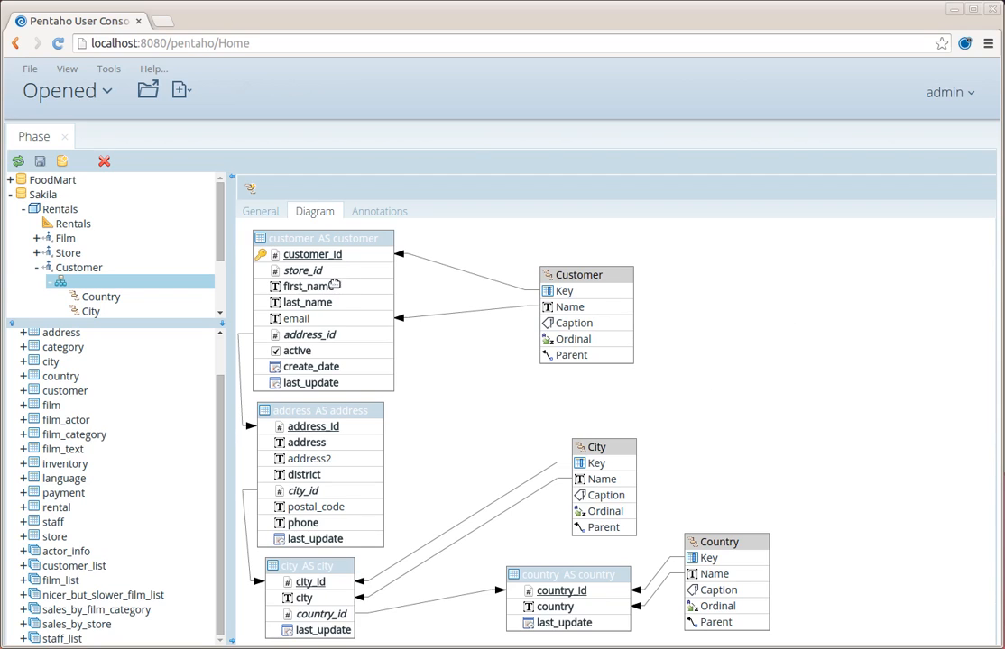
- Add the staff table to the Staff hierarchy diagram
{"action": "left_click", "coordinate": [38, 268]}
{"action": "left_click", "coordinate": [38, 269]}
{"action": "scroll", "coordinate": [127, 272], "scroll_direction": "down", "scroll_amount": 2}
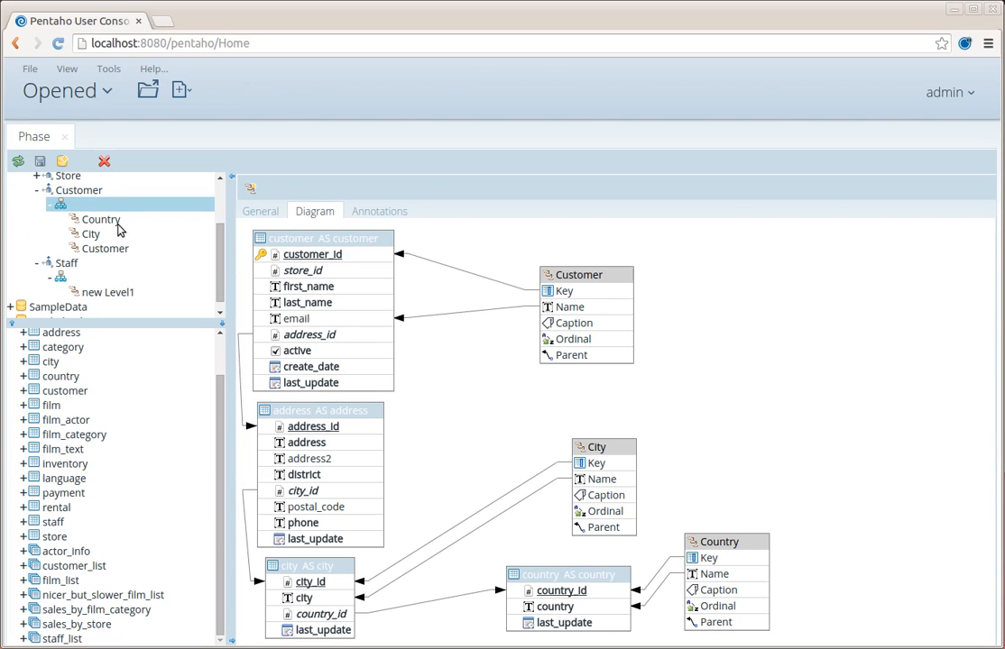
{"action": "scroll", "coordinate": [102, 259], "scroll_direction": "up", "scroll_amount": 1}
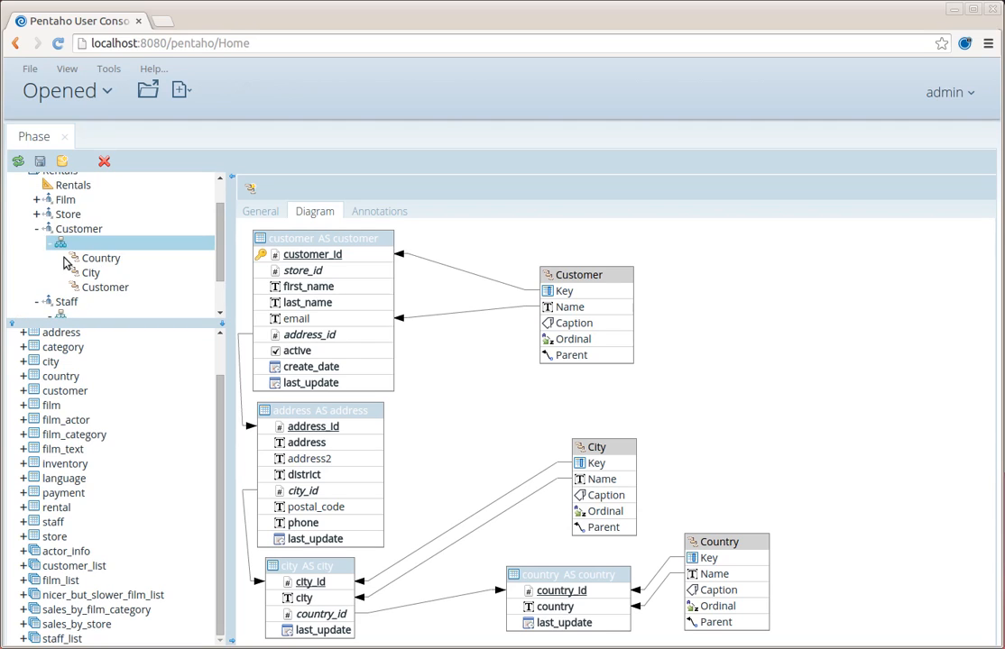
{"action": "left_click", "coordinate": [38, 227]}
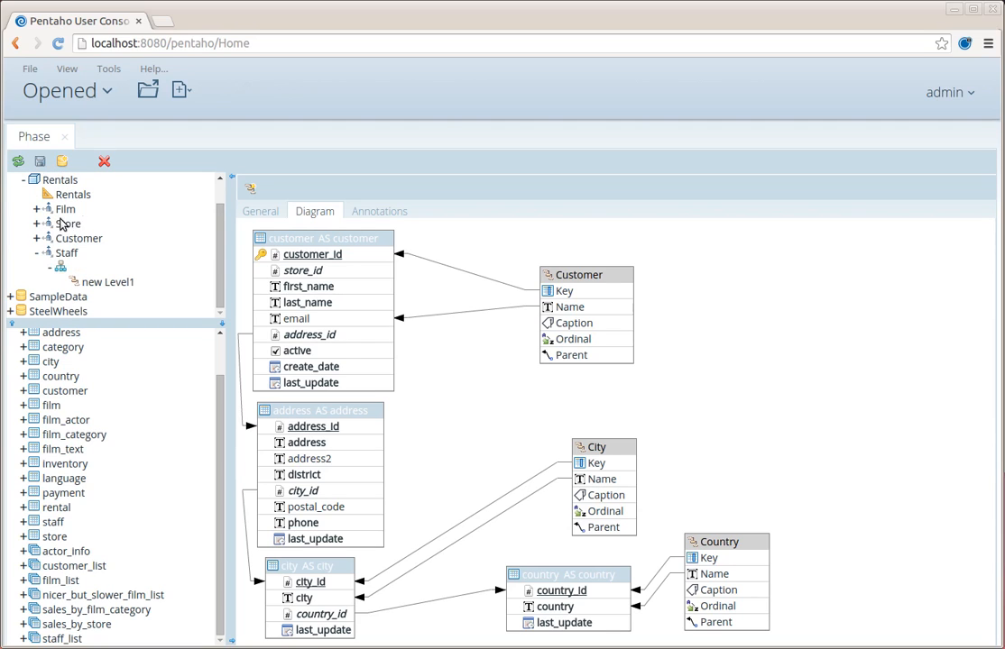
{"action": "left_click", "coordinate": [72, 268]}
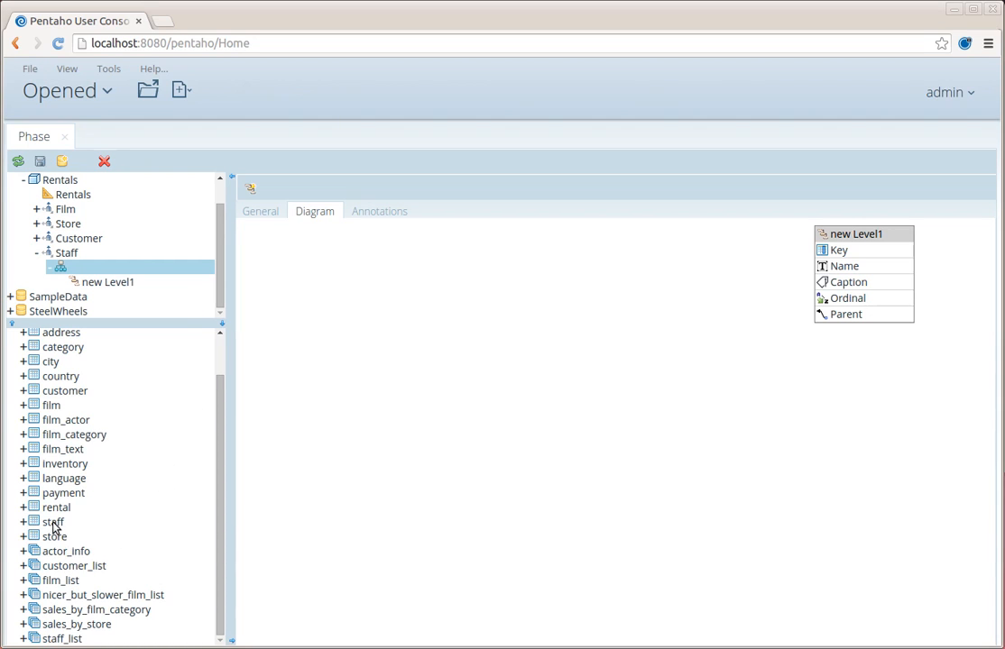
{"action": "left_click_drag", "start_coordinate": [51, 523], "coordinate": [304, 350]}
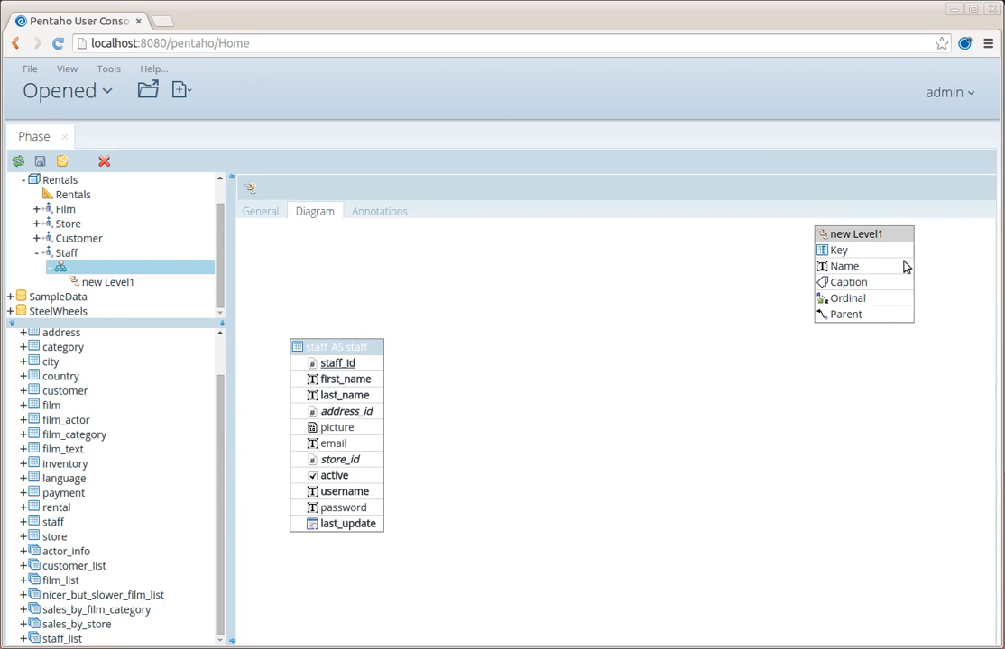
- Rename the new level 'Staff Member', keyed on staff_id and named by username
{"action": "left_click_drag", "start_coordinate": [837, 232], "coordinate": [521, 296]}
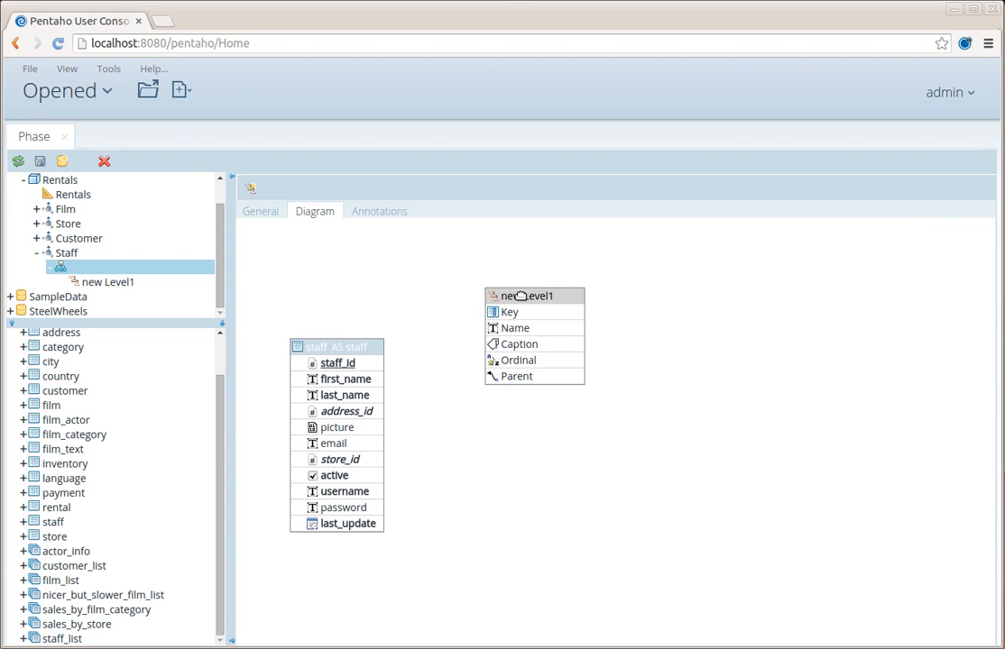
{"action": "double_click", "coordinate": [521, 296]}
{"action": "type", "text": "St"}
{"action": "type", "text": "aff Member"}
{"action": "key", "text": "Return"}
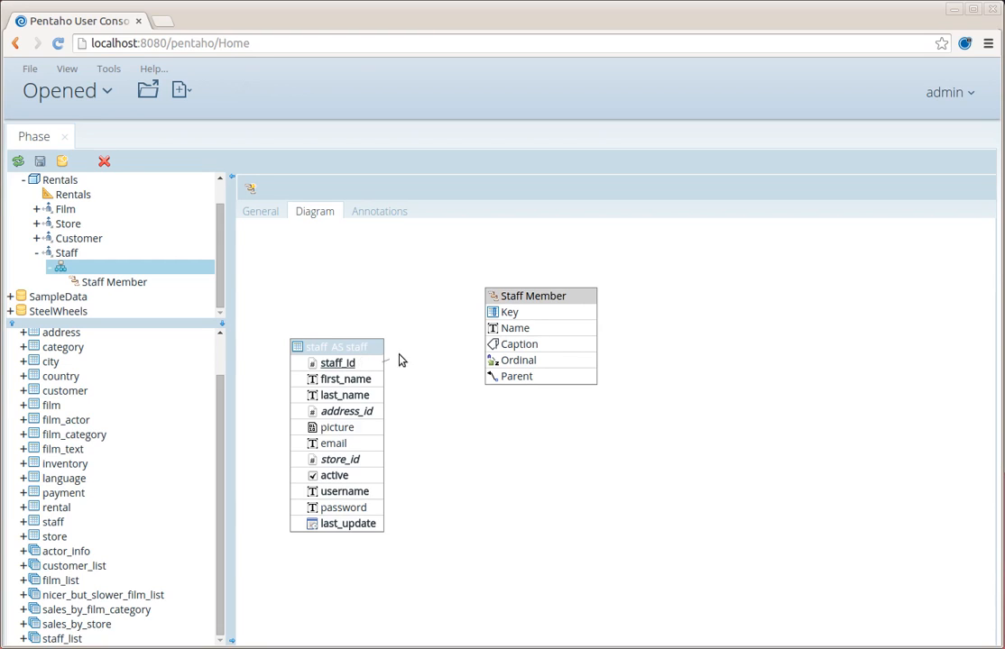
{"action": "left_click_drag", "start_coordinate": [401, 361], "coordinate": [493, 312]}
{"action": "left_click_drag", "start_coordinate": [335, 494], "coordinate": [495, 328]}
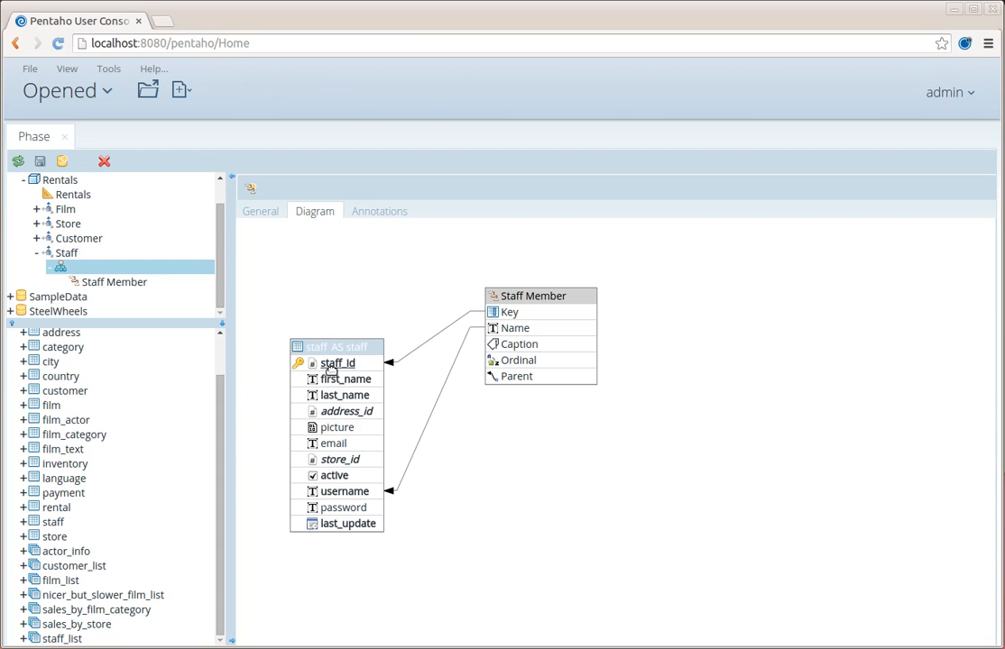
- Check the Customer, Store and Film hierarchy diagrams, collapse Rentals and select the Sakila schema node
{"action": "left_click", "coordinate": [36, 252]}
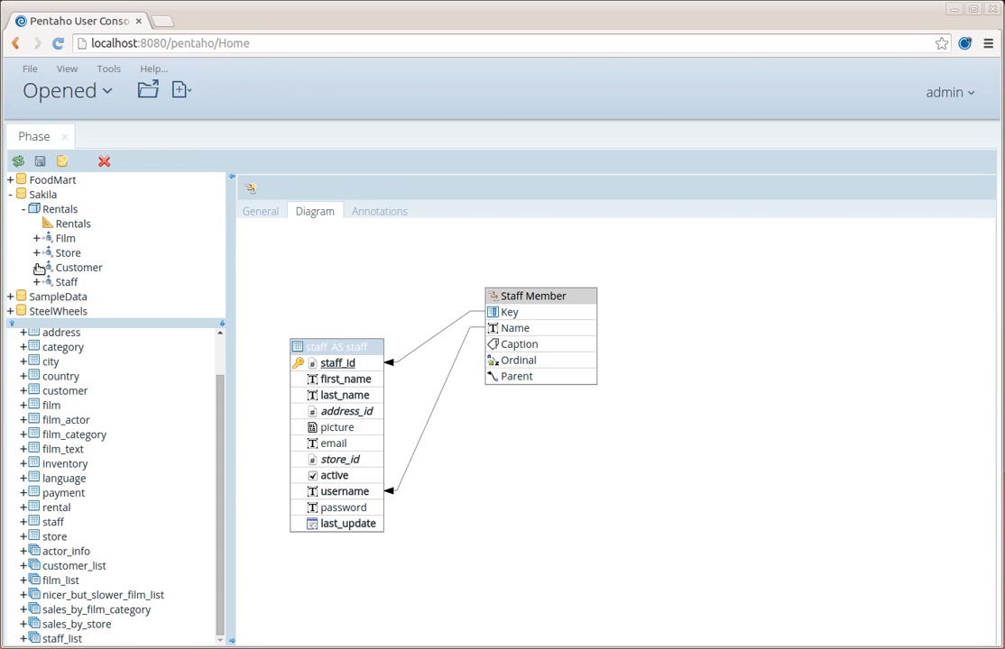
{"action": "left_click", "coordinate": [36, 267]}
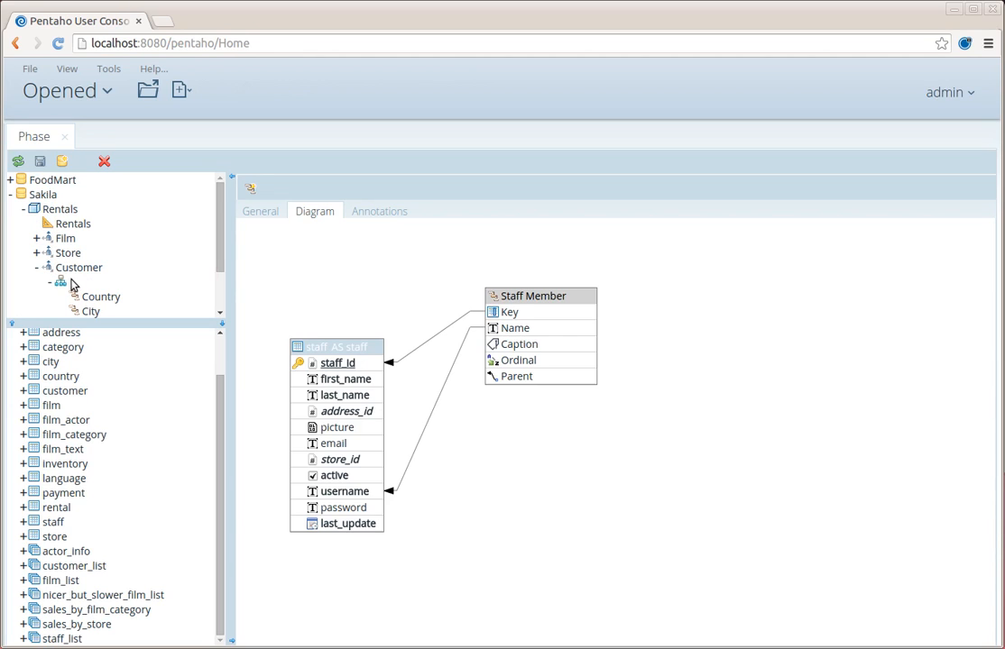
{"action": "left_click", "coordinate": [60, 281]}
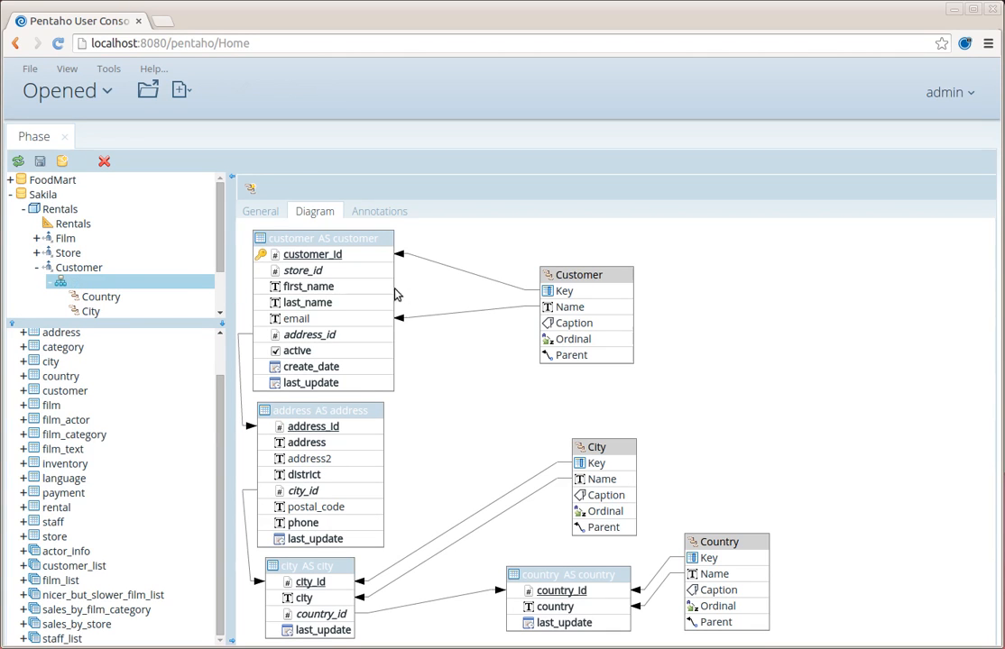
{"action": "left_click", "coordinate": [37, 252]}
{"action": "left_click", "coordinate": [78, 268]}
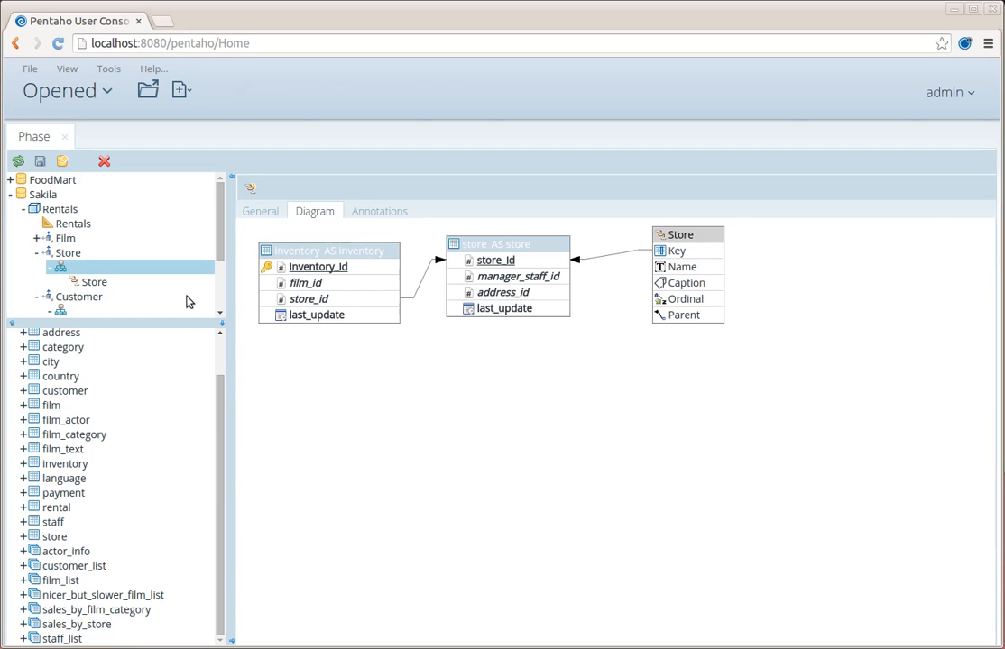
{"action": "left_click", "coordinate": [38, 238]}
{"action": "left_click", "coordinate": [61, 253]}
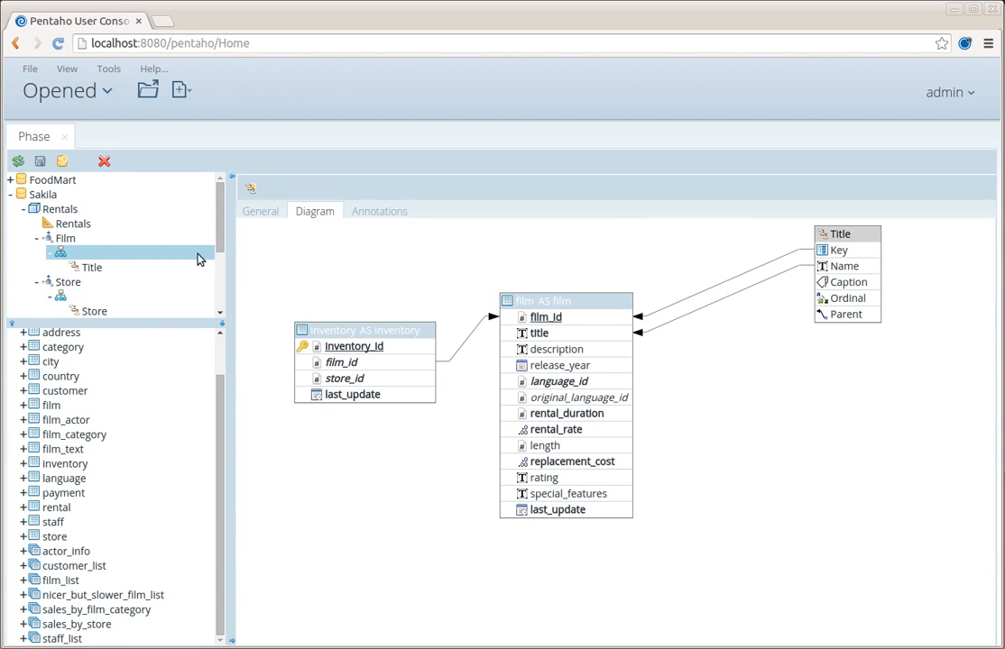
{"action": "left_click", "coordinate": [23, 209]}
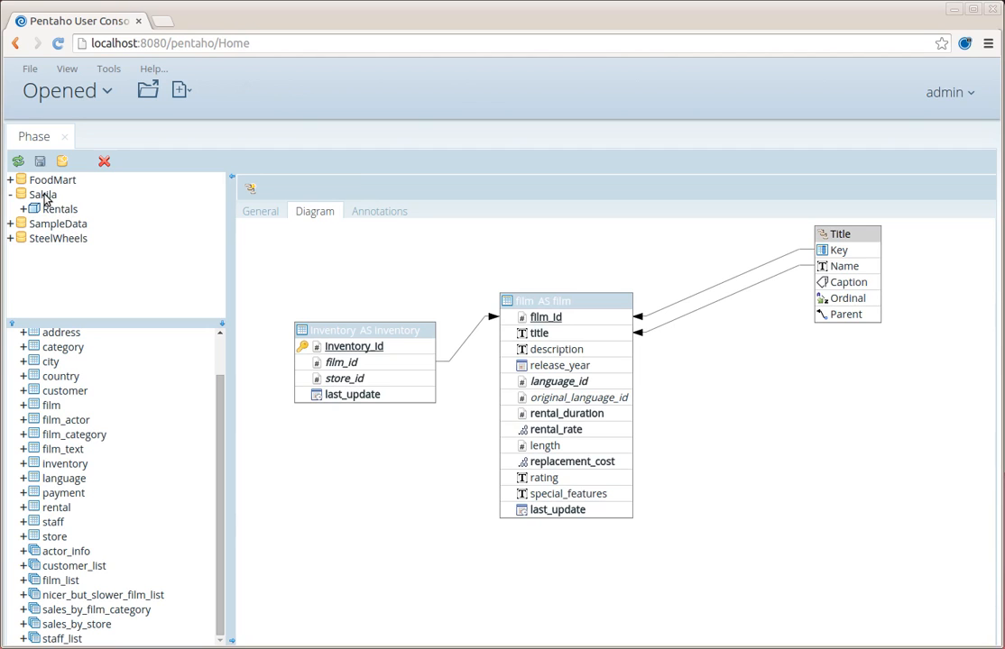
{"action": "left_click", "coordinate": [45, 196]}
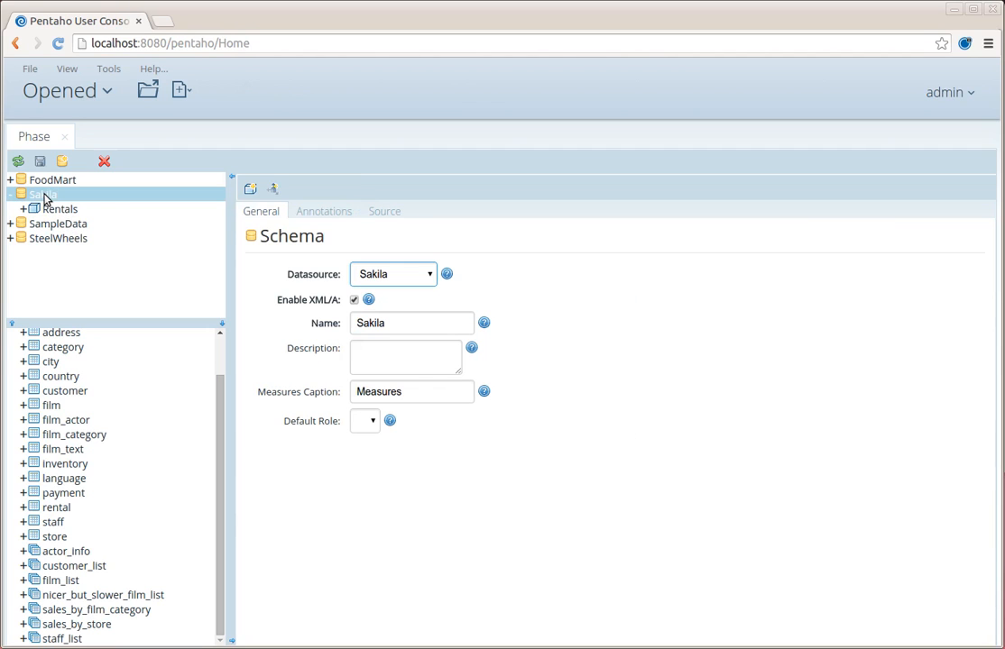
- Read through the Sakila schema's XML source, inspecting the Store hierarchy definition
{"action": "left_click", "coordinate": [384, 211]}
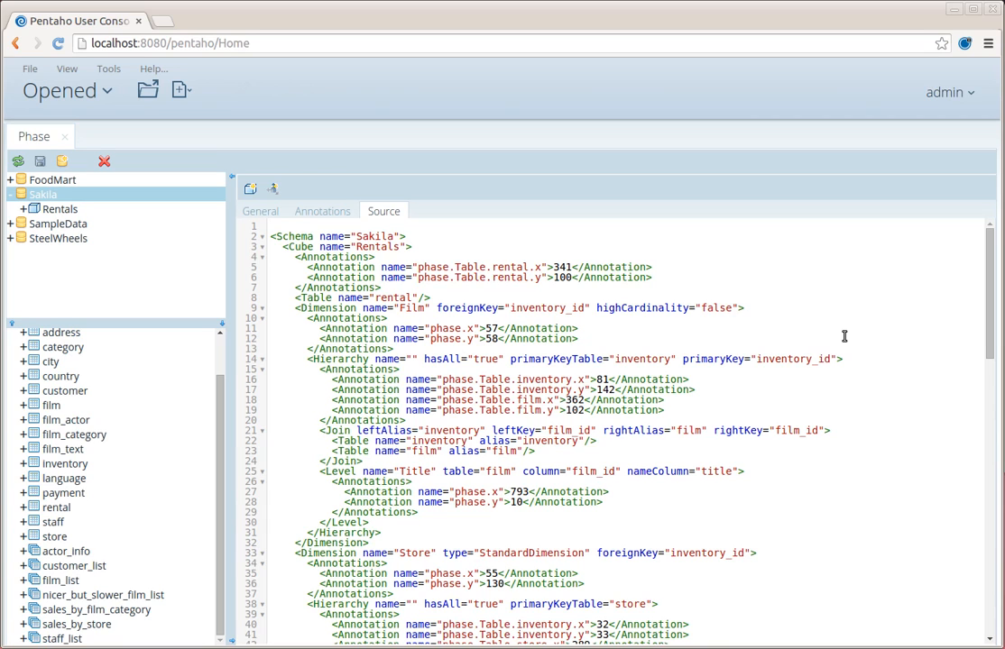
{"action": "scroll", "coordinate": [845, 337], "scroll_direction": "down", "scroll_amount": 1}
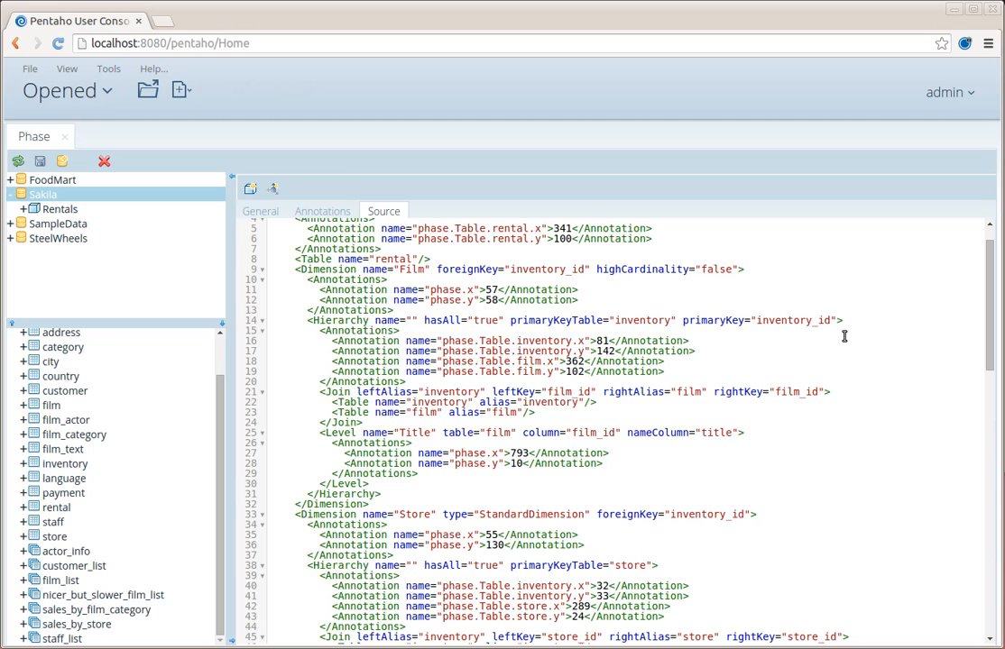
{"action": "scroll", "coordinate": [844, 336], "scroll_direction": "down", "scroll_amount": 1}
{"action": "scroll", "coordinate": [844, 336], "scroll_direction": "down", "scroll_amount": 1}
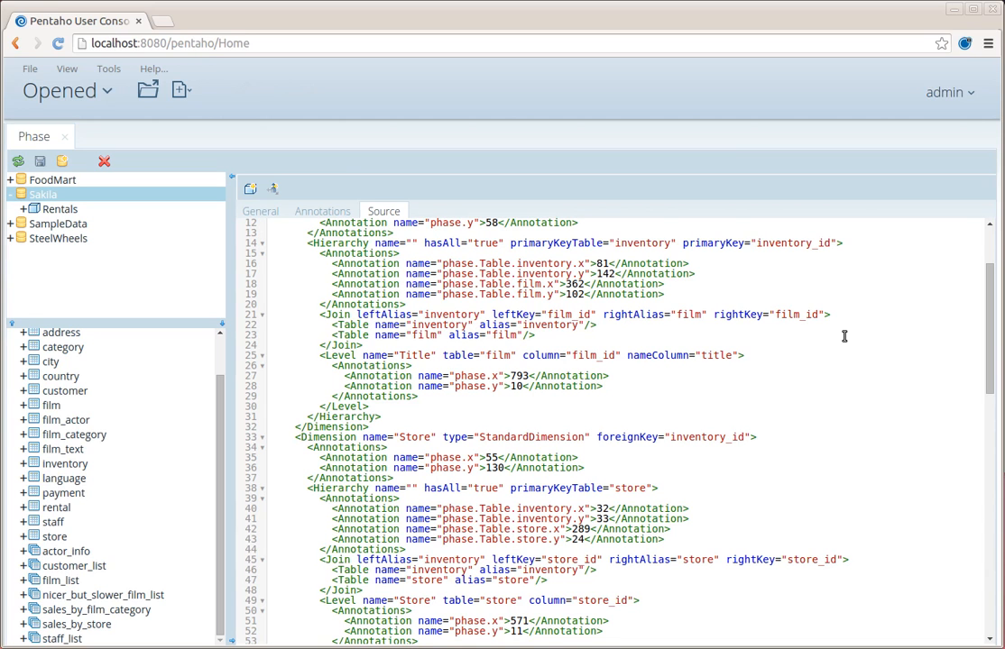
{"action": "scroll", "coordinate": [521, 400], "scroll_direction": "down", "scroll_amount": 4}
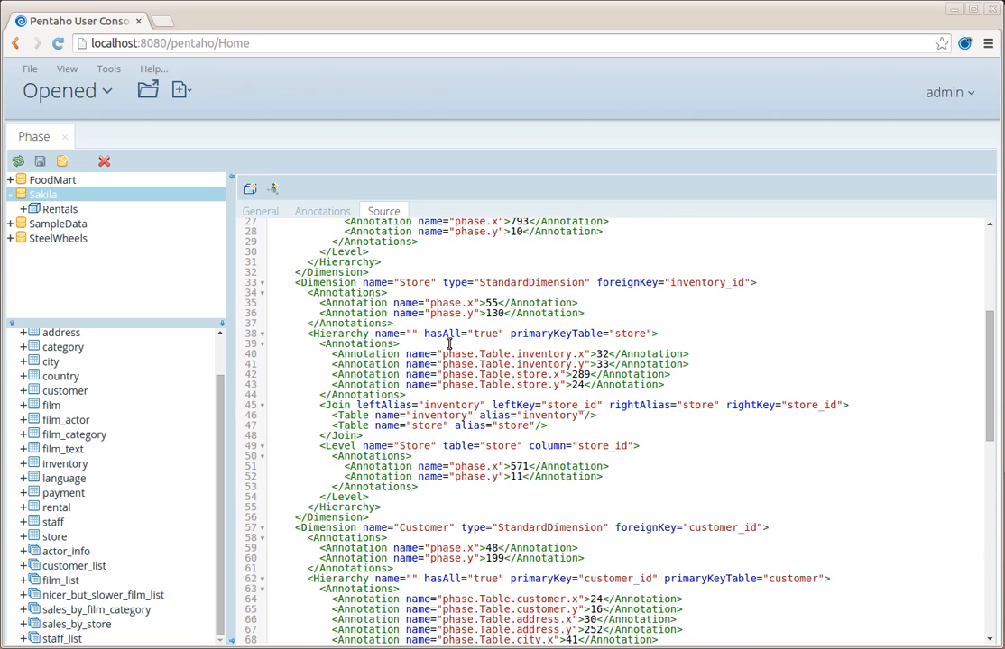
{"action": "scroll", "coordinate": [503, 339], "scroll_direction": "down", "scroll_amount": 1}
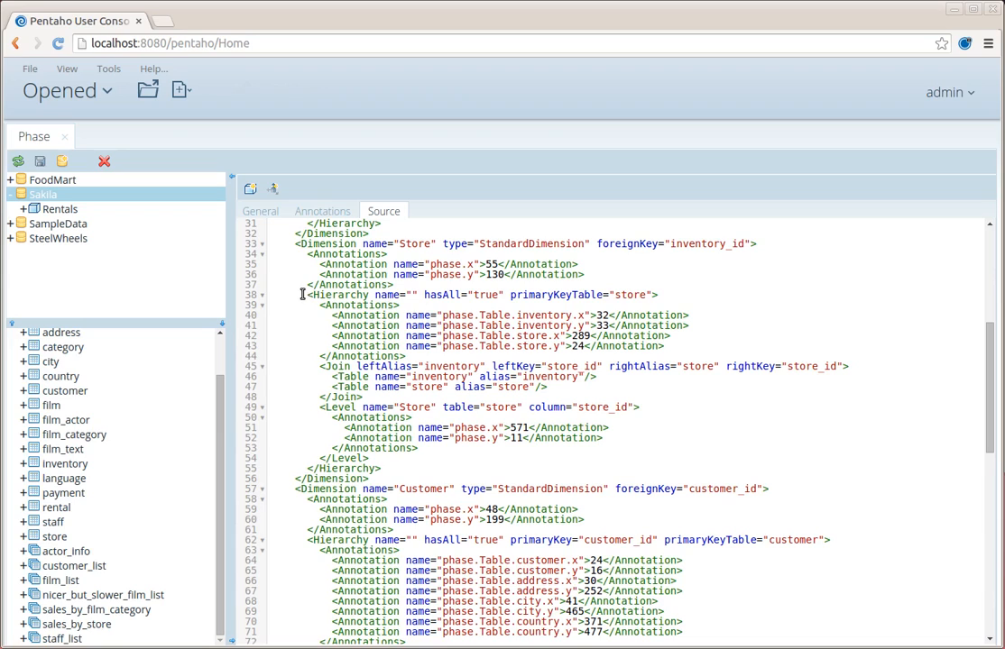
{"action": "left_click_drag", "start_coordinate": [302, 294], "coordinate": [690, 295]}
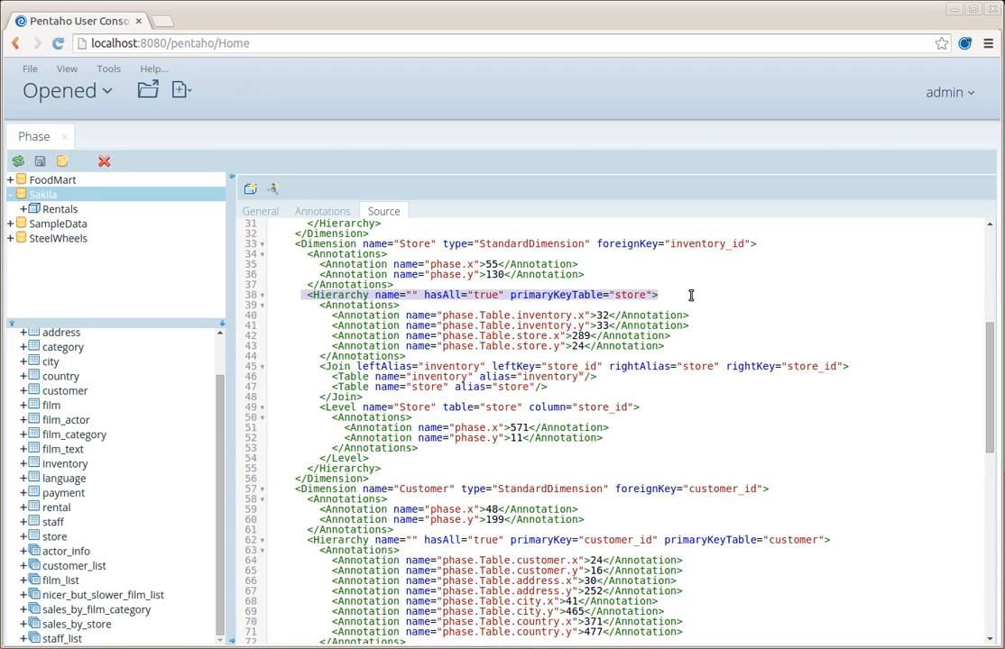
{"action": "left_click", "coordinate": [563, 294]}
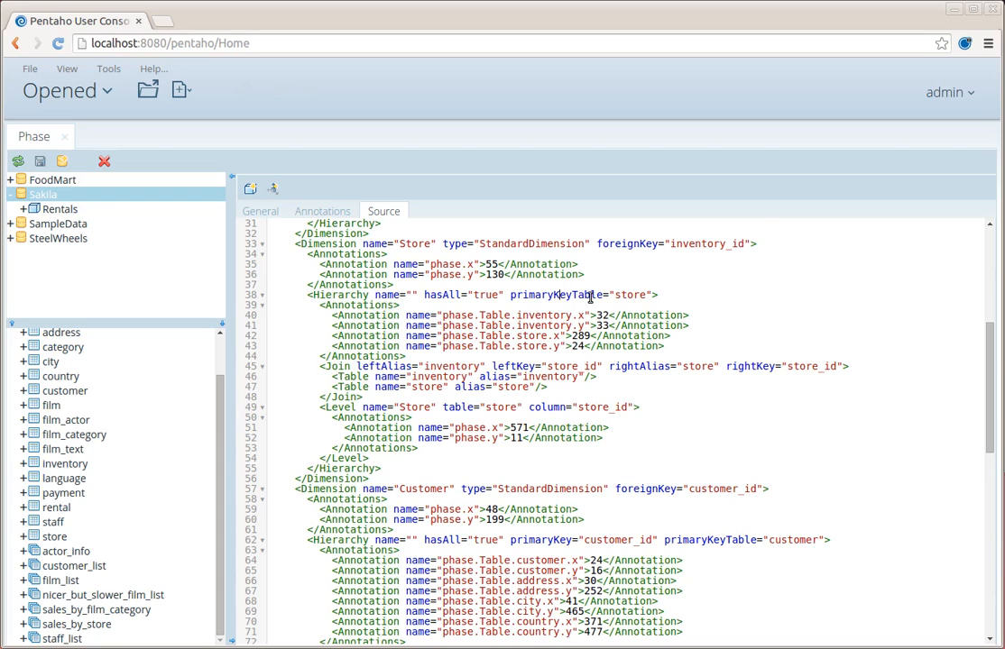
{"action": "scroll", "coordinate": [598, 413], "scroll_direction": "down", "scroll_amount": 2}
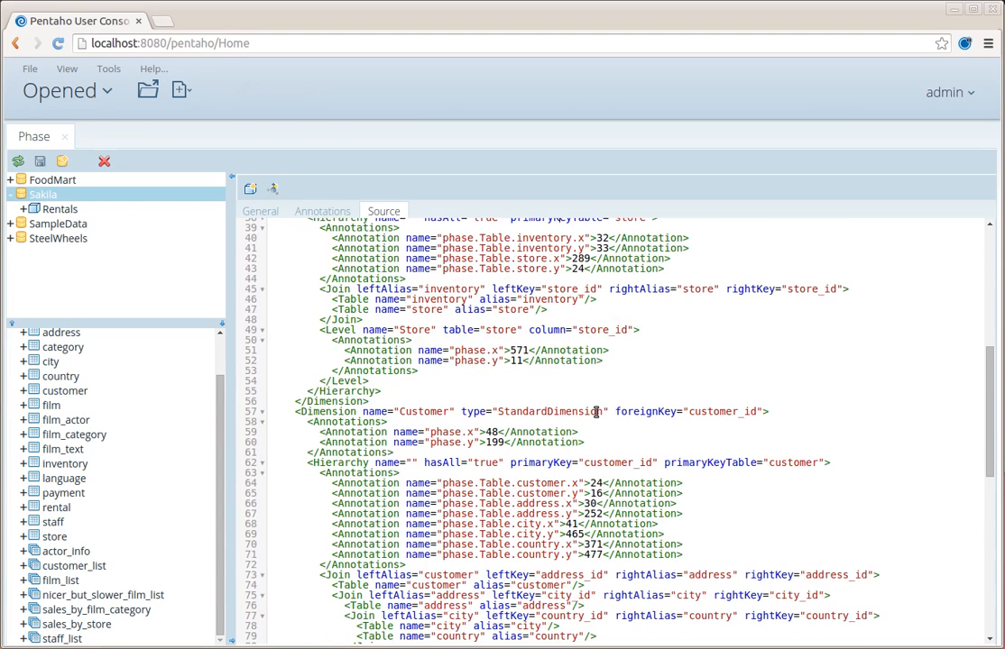
{"action": "scroll", "coordinate": [563, 461], "scroll_direction": "down", "scroll_amount": 1}
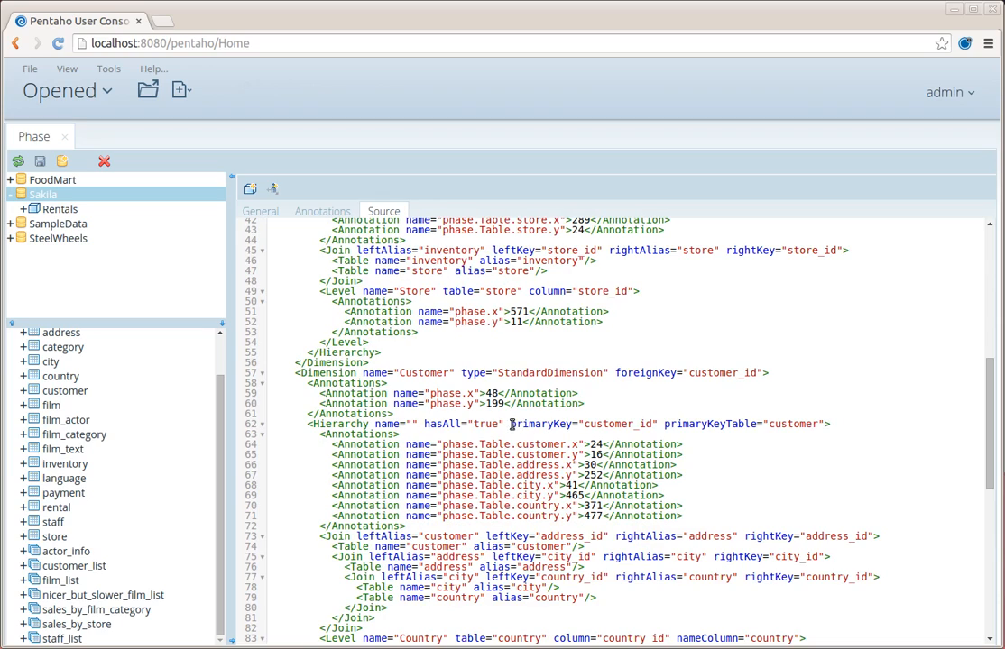
{"action": "left_click_drag", "start_coordinate": [511, 424], "coordinate": [822, 424]}
{"action": "scroll", "coordinate": [776, 473], "scroll_direction": "down", "scroll_amount": 6}
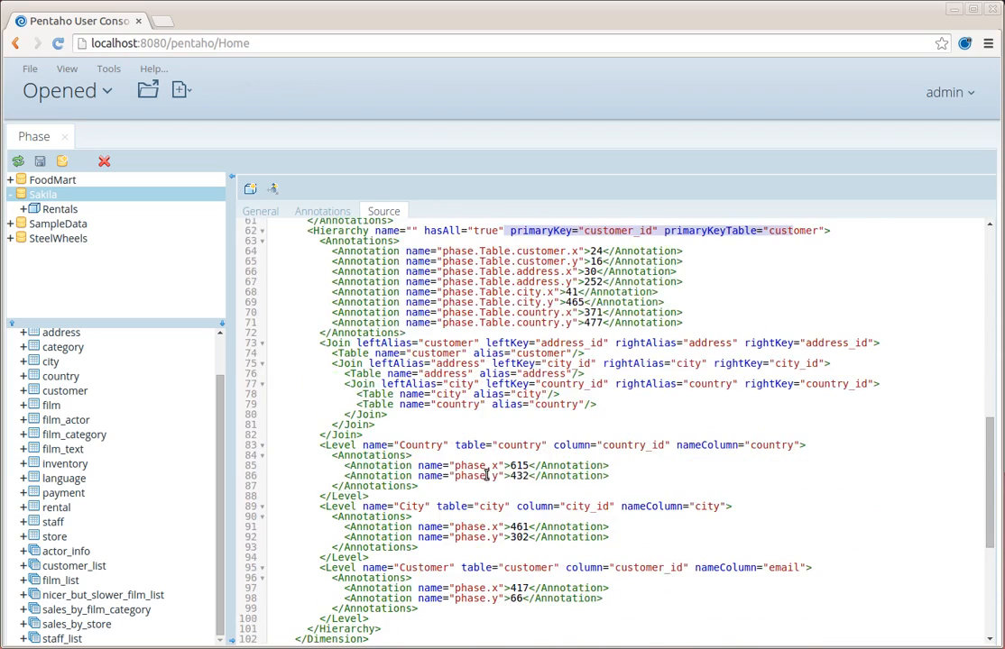
{"action": "scroll", "coordinate": [485, 475], "scroll_direction": "down", "scroll_amount": 8}
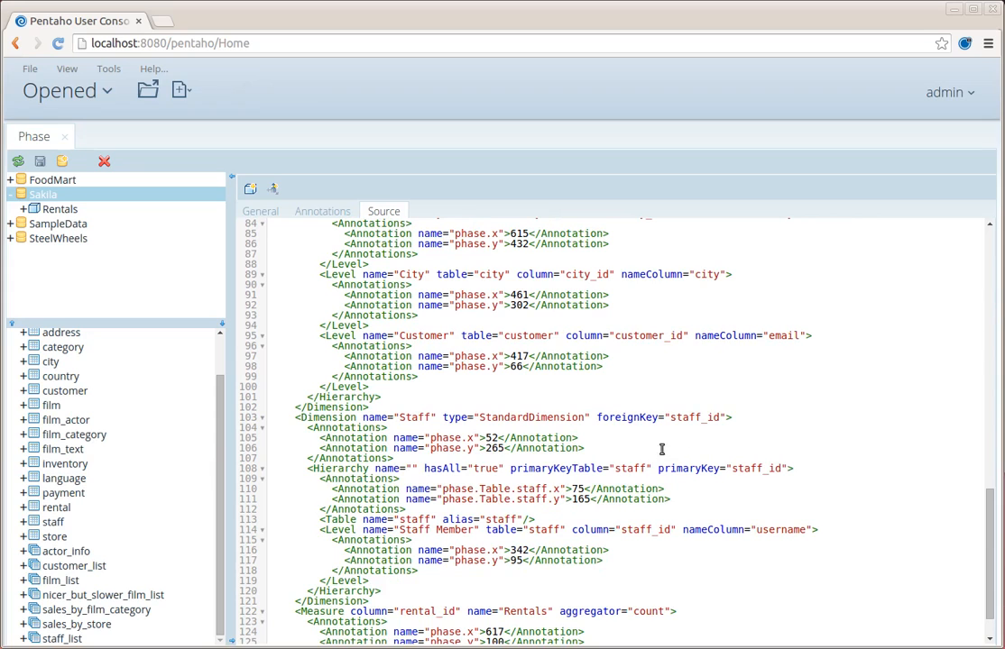
{"action": "scroll", "coordinate": [628, 468], "scroll_direction": "up", "scroll_amount": 10}
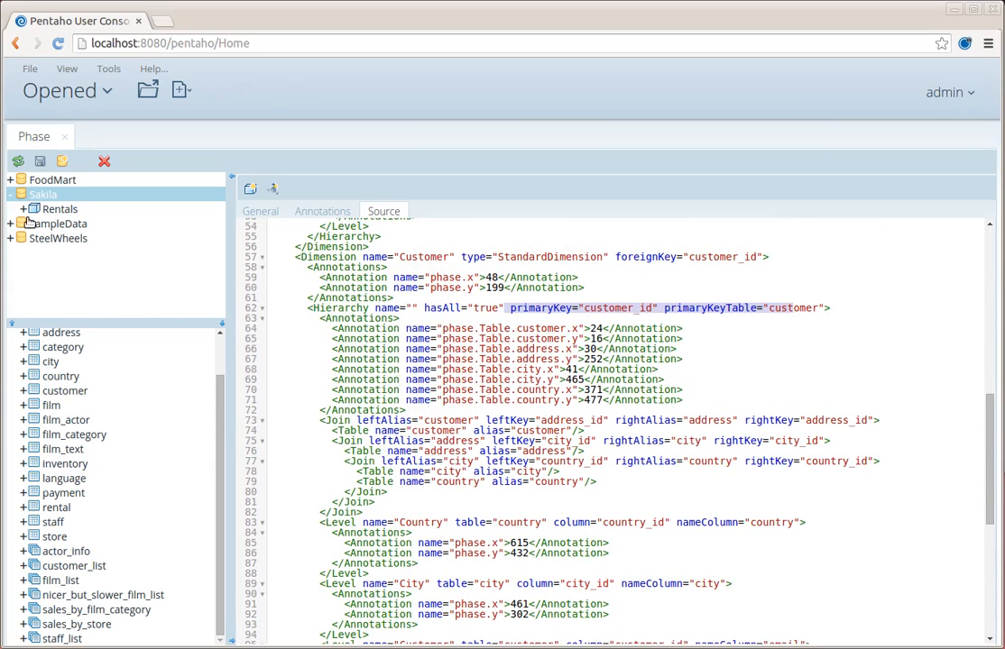
- Recheck the Store hierarchy diagram, return to the XML source and save the Sakila schema
{"action": "left_click", "coordinate": [23, 211]}
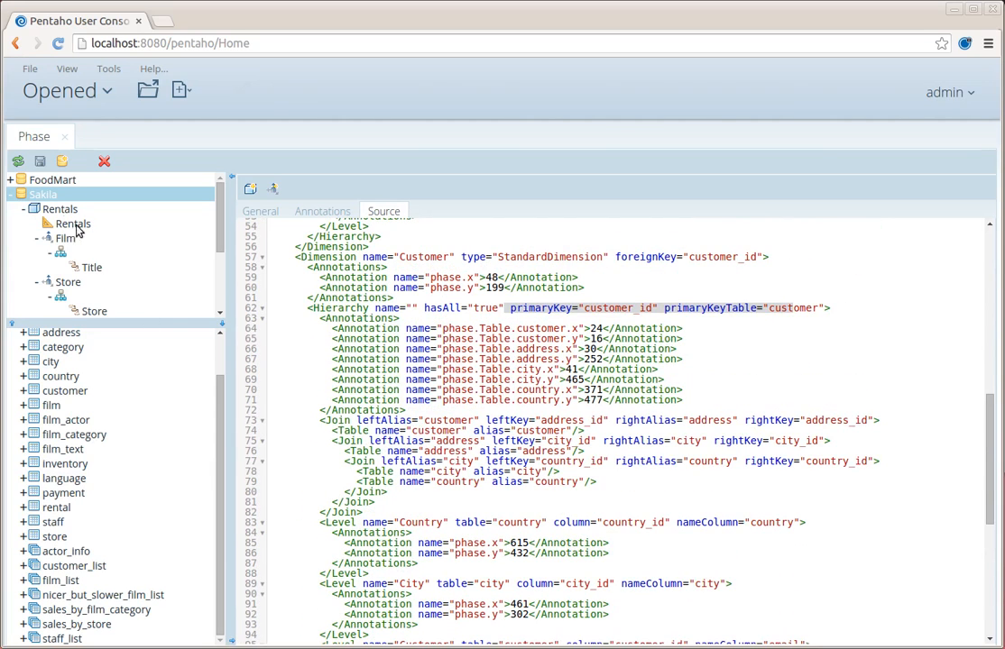
{"action": "left_click", "coordinate": [60, 296]}
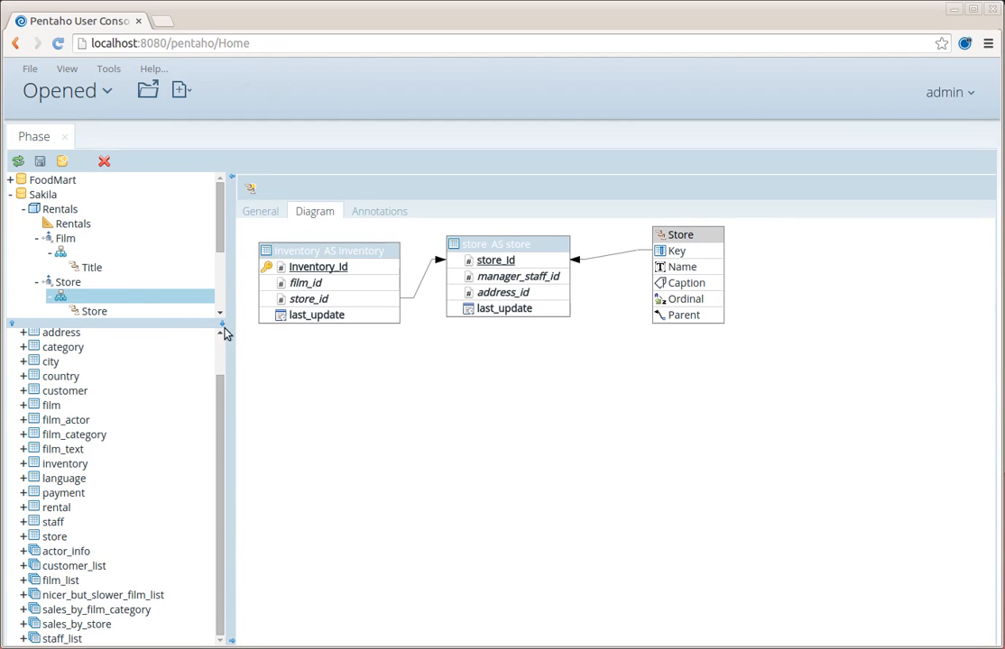
{"action": "left_click", "coordinate": [42, 195]}
{"action": "scroll", "coordinate": [712, 287], "scroll_direction": "down", "scroll_amount": 14}
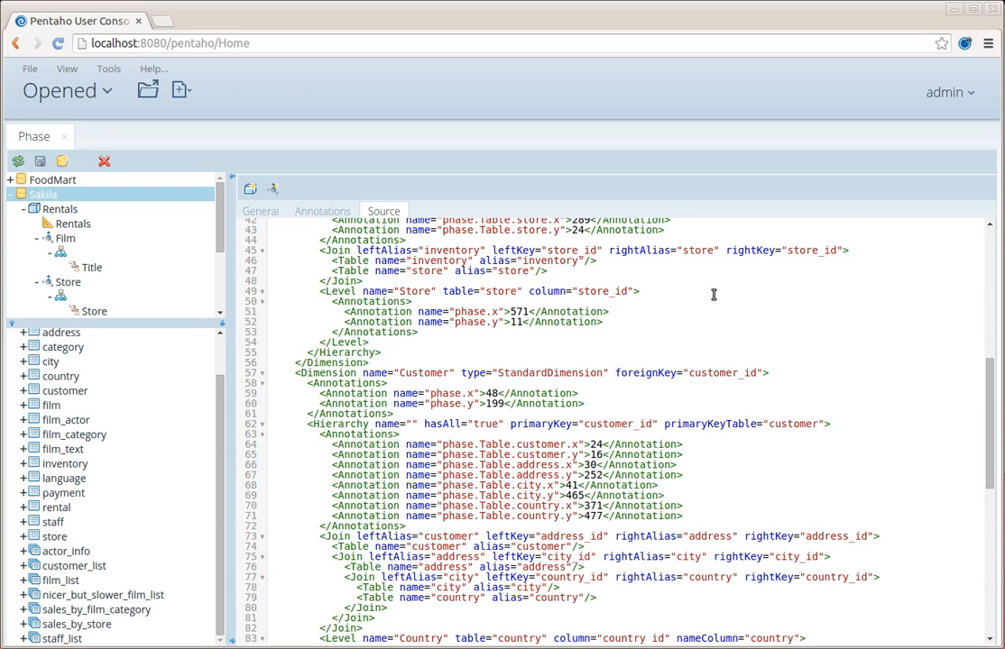
{"action": "scroll", "coordinate": [712, 294], "scroll_direction": "up", "scroll_amount": 6}
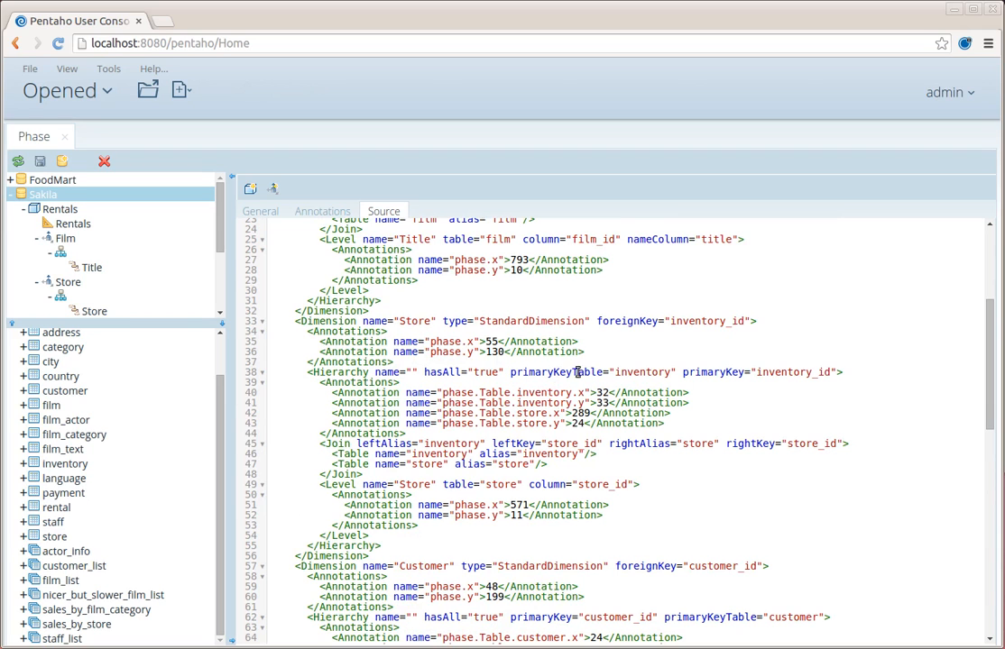
{"action": "scroll", "coordinate": [754, 371], "scroll_direction": "up", "scroll_amount": 4}
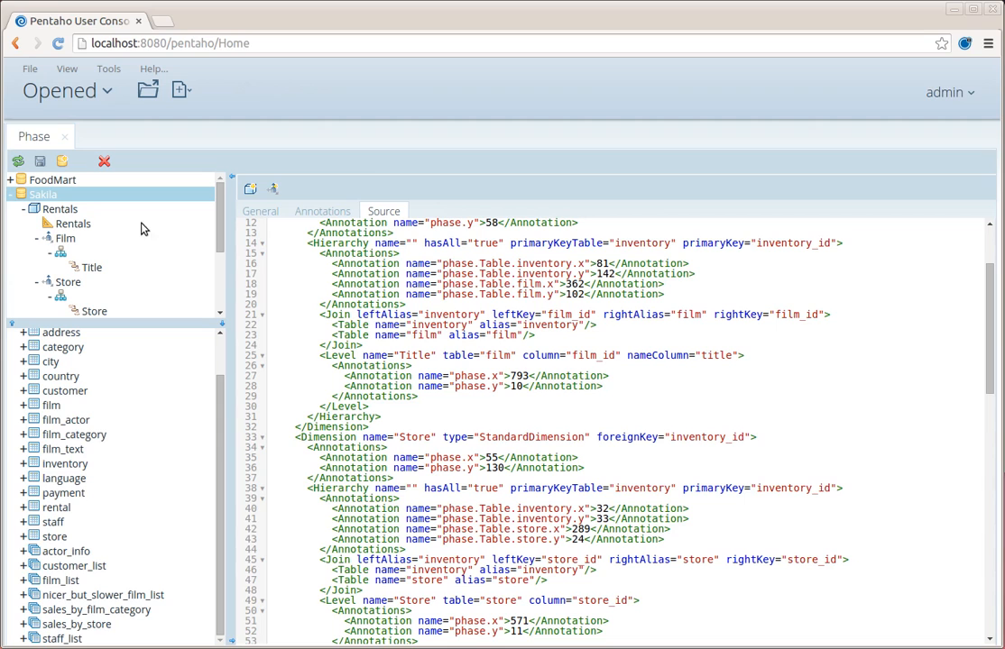
{"action": "left_click", "coordinate": [40, 161]}
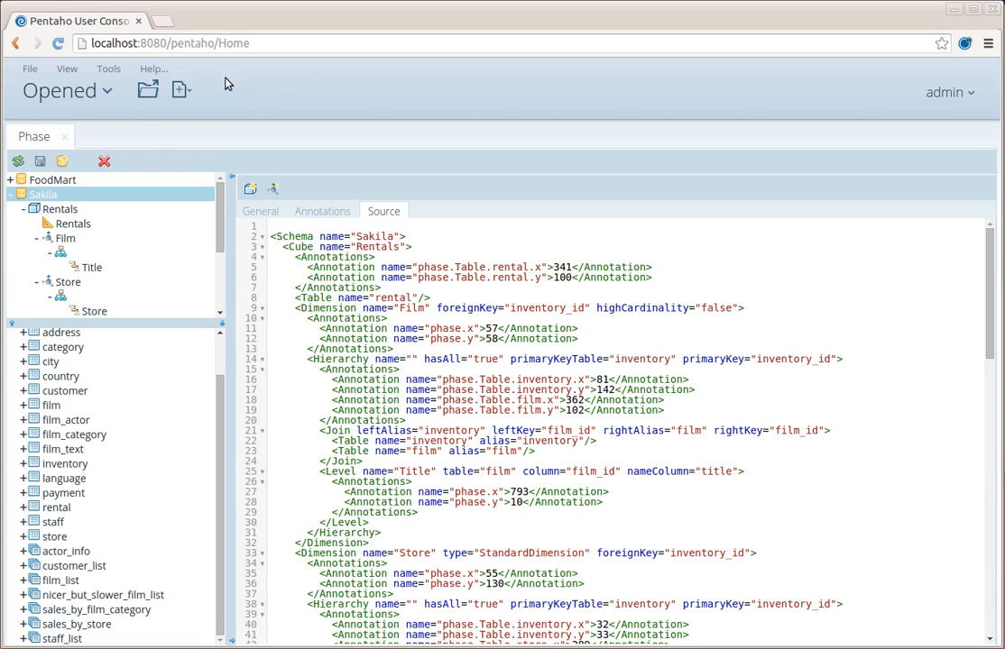
- Create a new XML/A Analyzer view from the File > New menu
{"action": "left_click", "coordinate": [36, 69]}
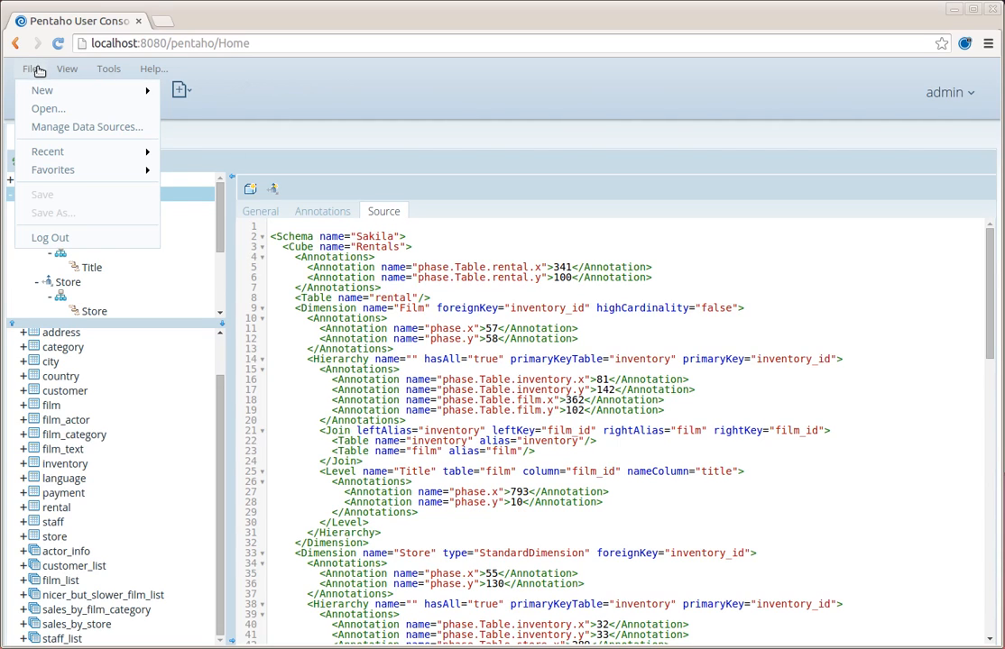
{"action": "mouse_move", "coordinate": [41, 89]}
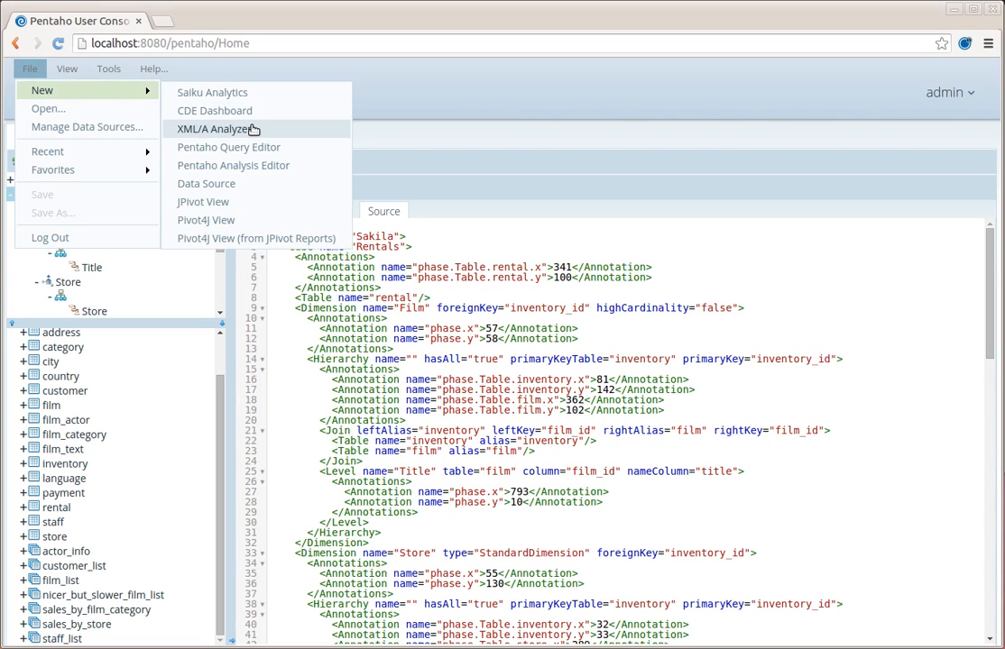
{"action": "left_click", "coordinate": [318, 131]}
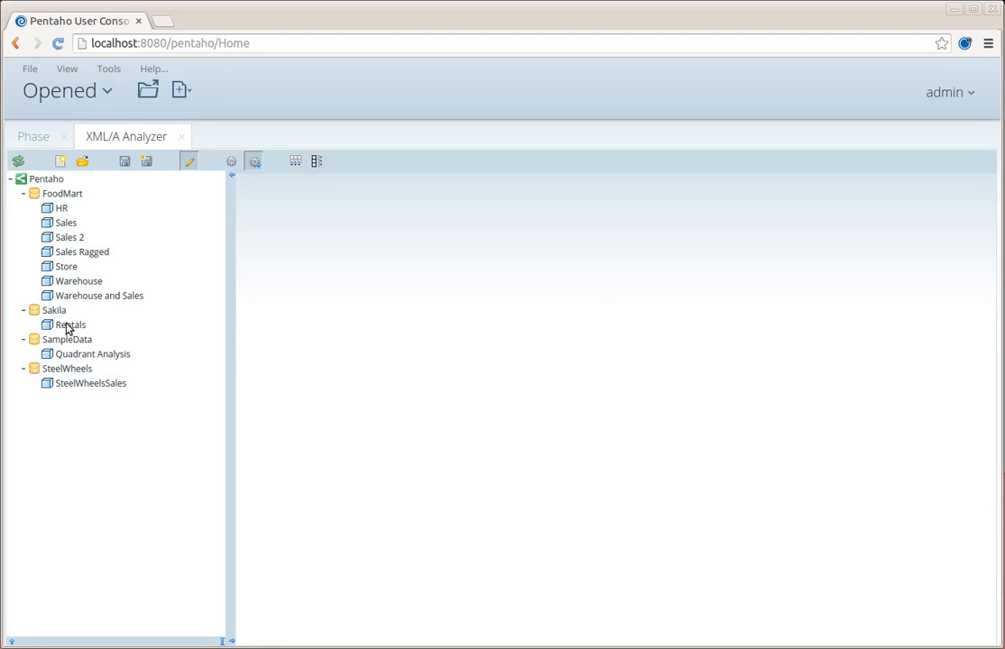
- Open the Rentals cube and show the Rentals measure on columns against film Title rows
{"action": "double_click", "coordinate": [67, 328]}
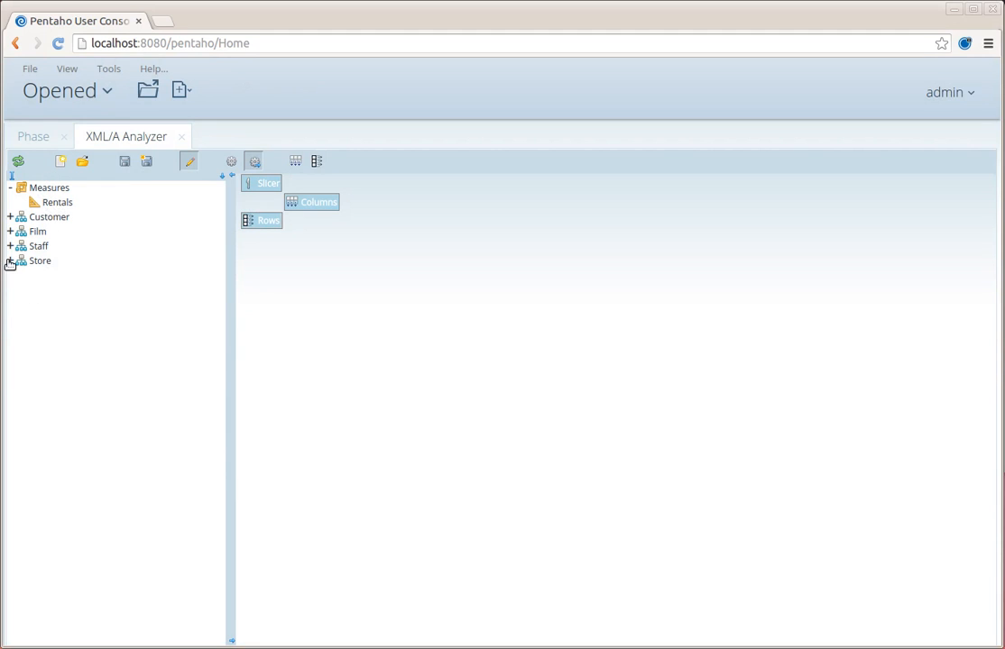
{"action": "left_click_drag", "start_coordinate": [59, 206], "coordinate": [305, 205]}
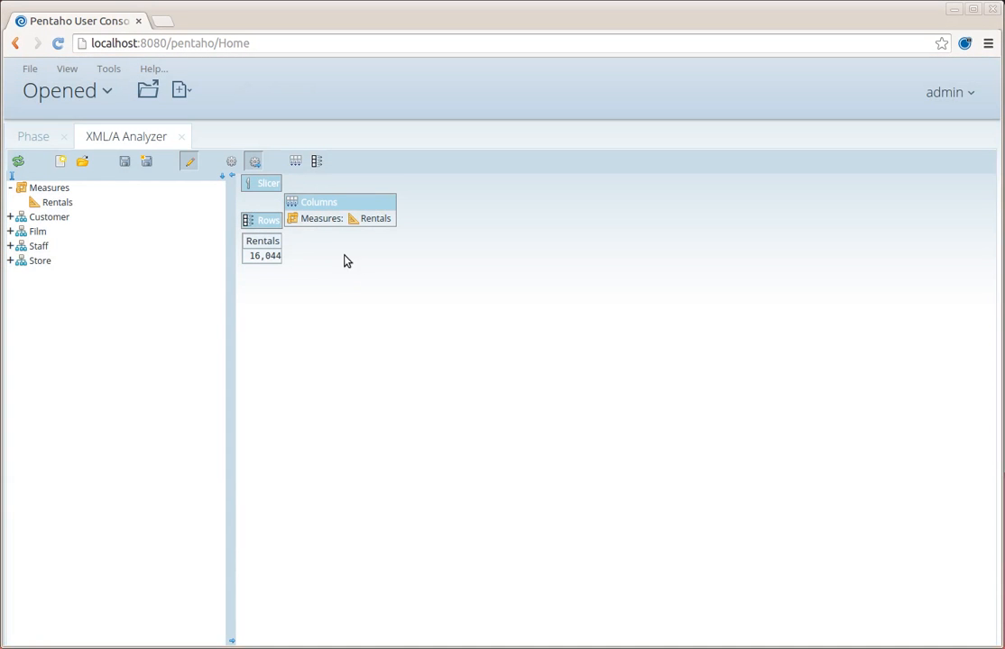
{"action": "left_click", "coordinate": [10, 232]}
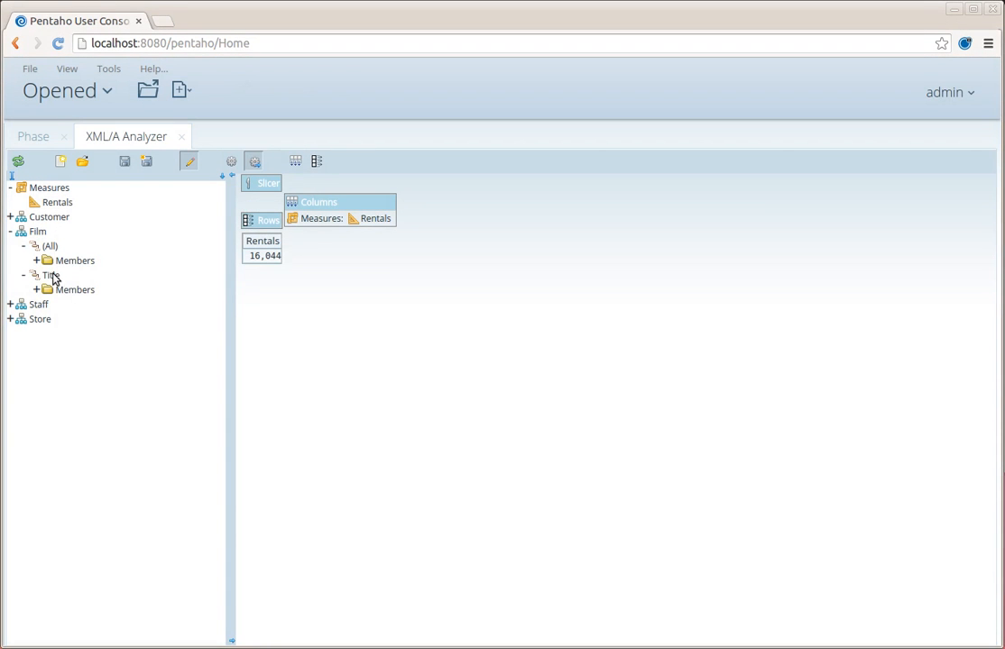
{"action": "left_click_drag", "start_coordinate": [51, 276], "coordinate": [256, 230]}
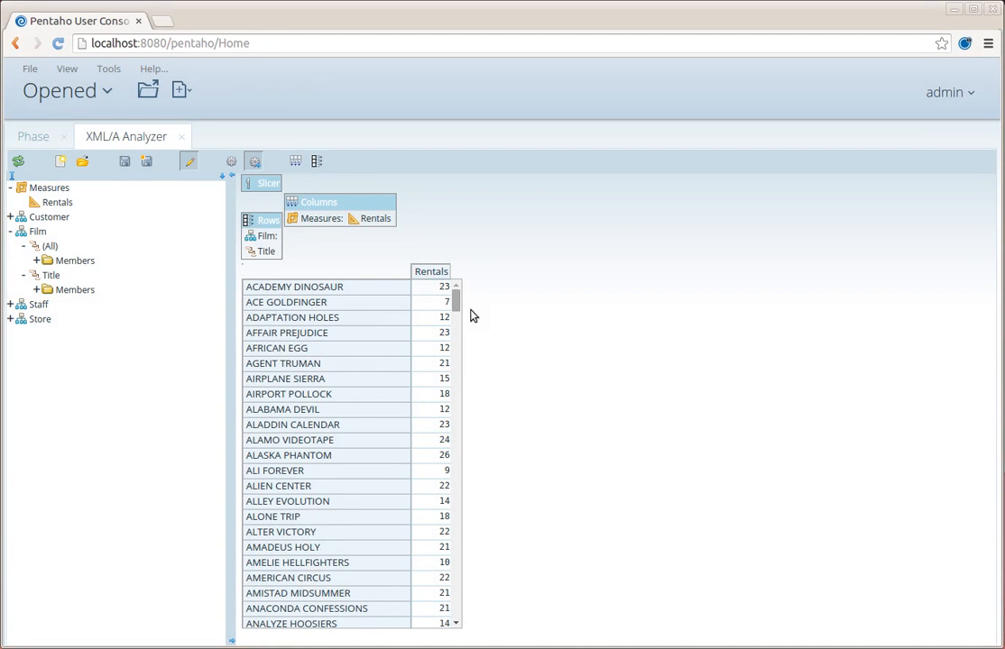
- Try splitting the rental counts by customer Country, then remove Country from the columns
{"action": "left_click", "coordinate": [10, 217]}
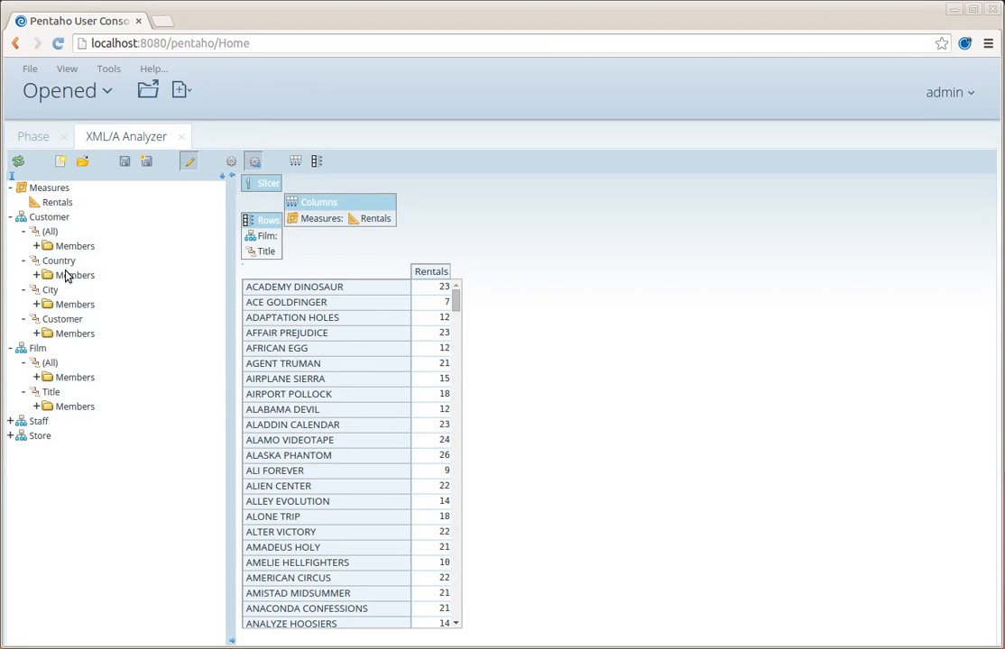
{"action": "left_click_drag", "start_coordinate": [56, 261], "coordinate": [316, 203]}
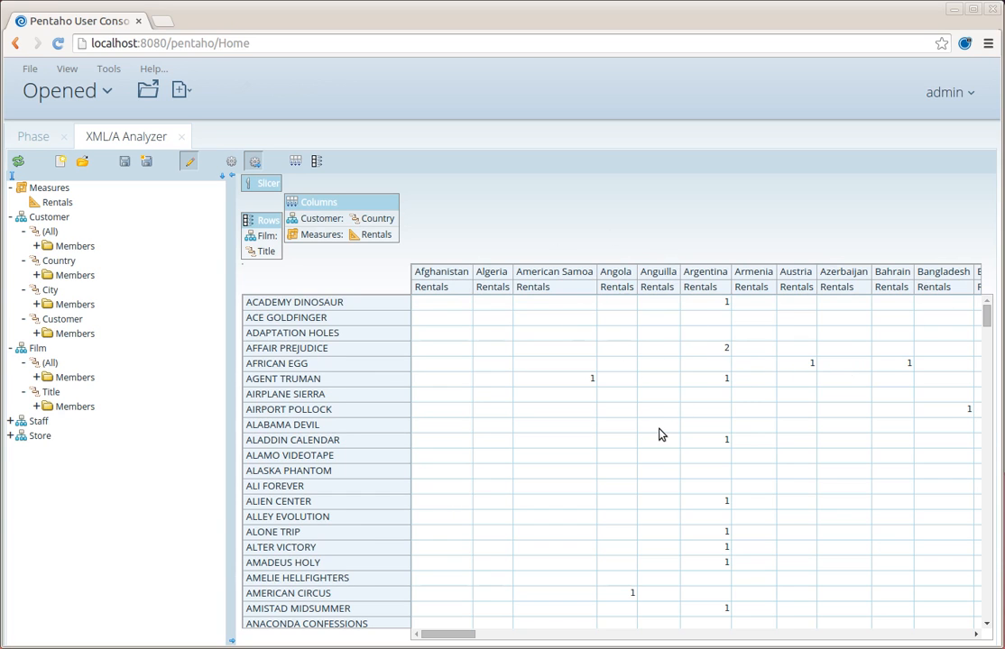
{"action": "scroll", "coordinate": [659, 435], "scroll_direction": "down", "scroll_amount": 5}
{"action": "scroll", "coordinate": [709, 437], "scroll_direction": "up", "scroll_amount": 5}
{"action": "left_click_drag", "start_coordinate": [314, 225], "coordinate": [160, 239]}
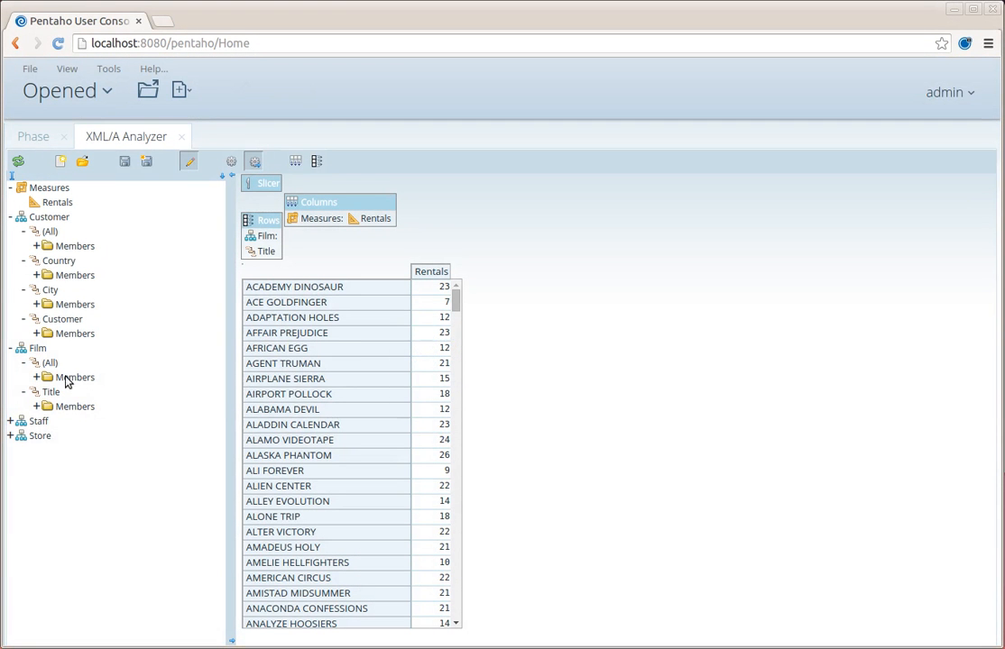
- Split each film's Rentals by Store and Staff Member on the columns, then return to Phase
{"action": "left_click", "coordinate": [10, 217]}
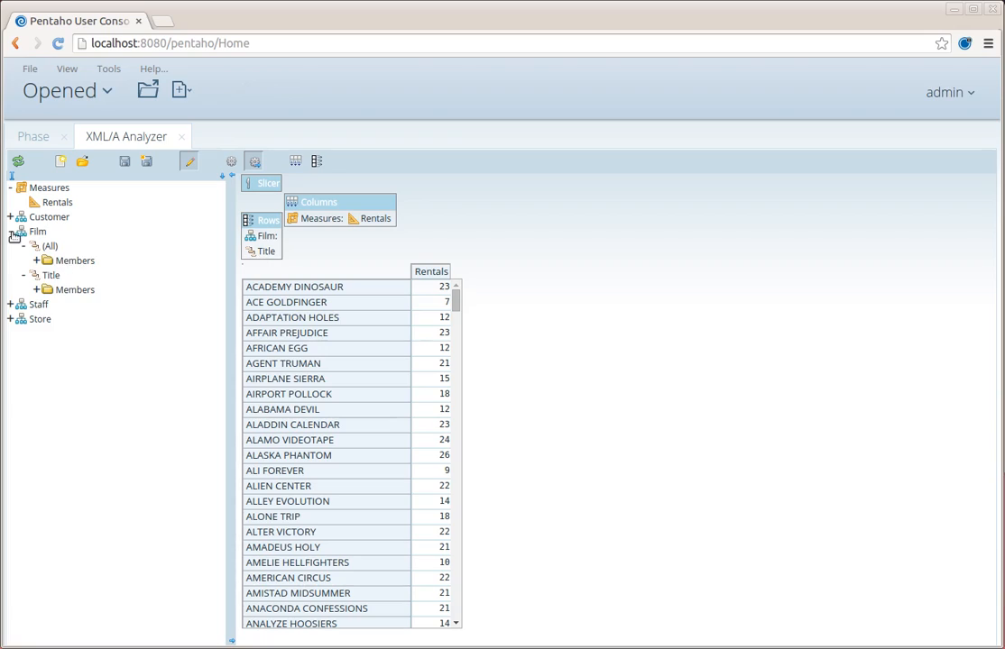
{"action": "left_click", "coordinate": [10, 231]}
{"action": "left_click", "coordinate": [10, 245]}
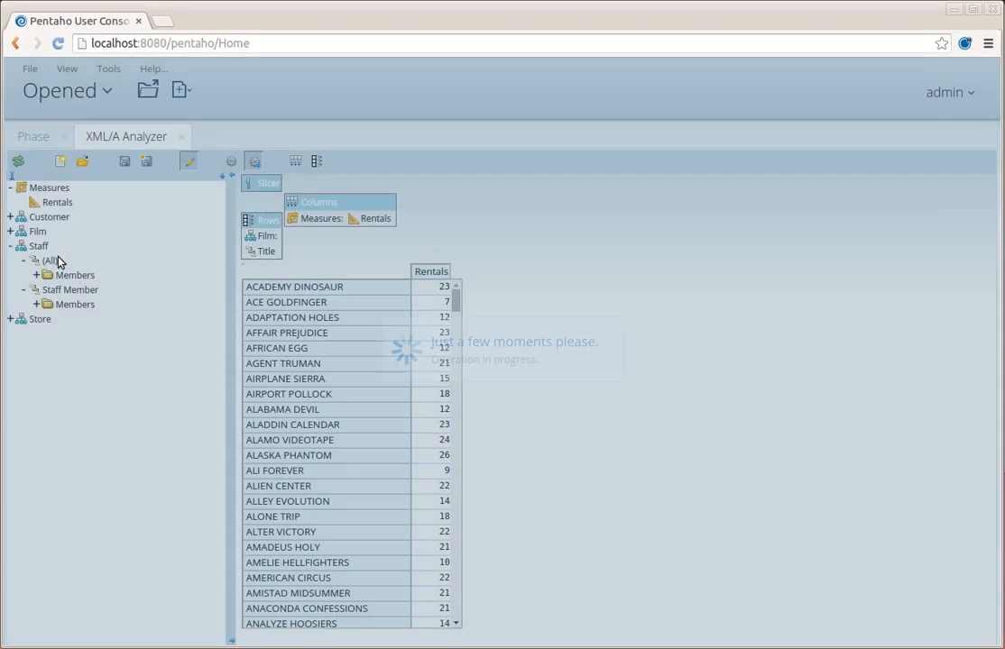
{"action": "left_click", "coordinate": [10, 319]}
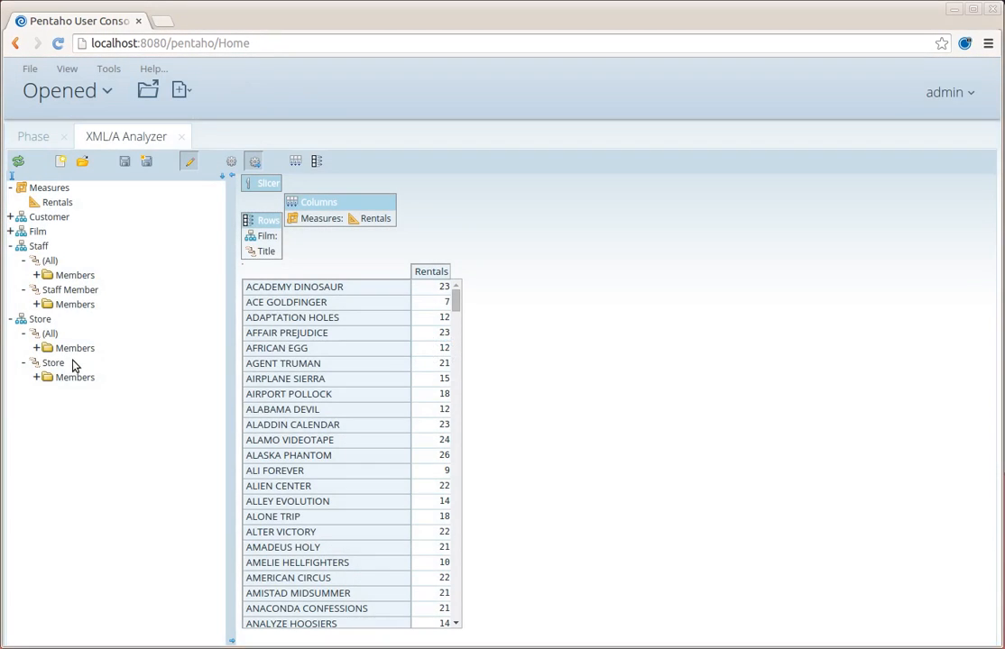
{"action": "left_click_drag", "start_coordinate": [52, 363], "coordinate": [327, 202]}
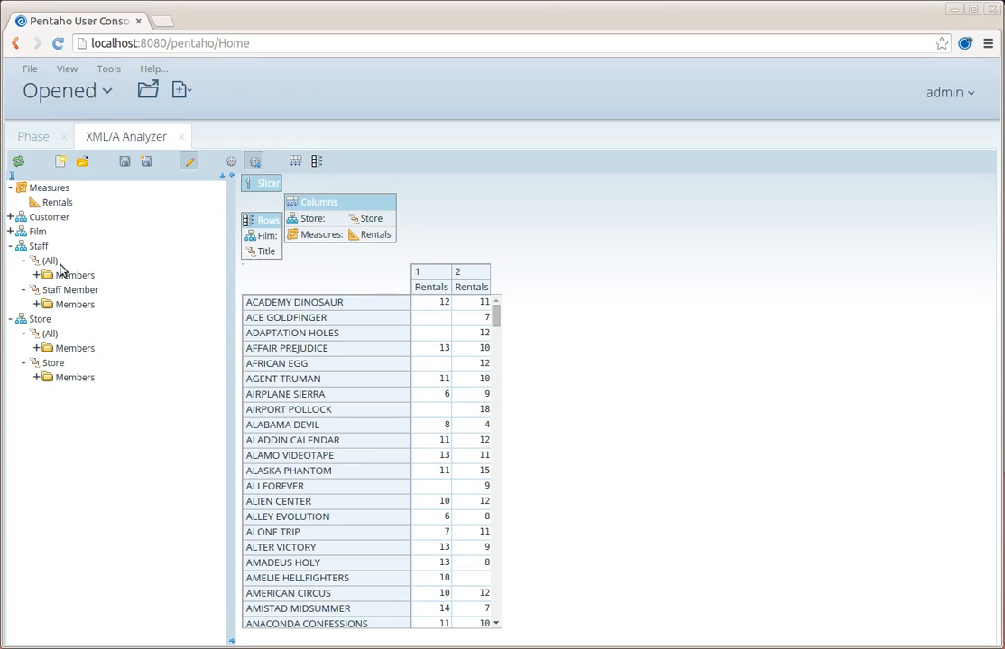
{"action": "left_click_drag", "start_coordinate": [72, 296], "coordinate": [349, 226]}
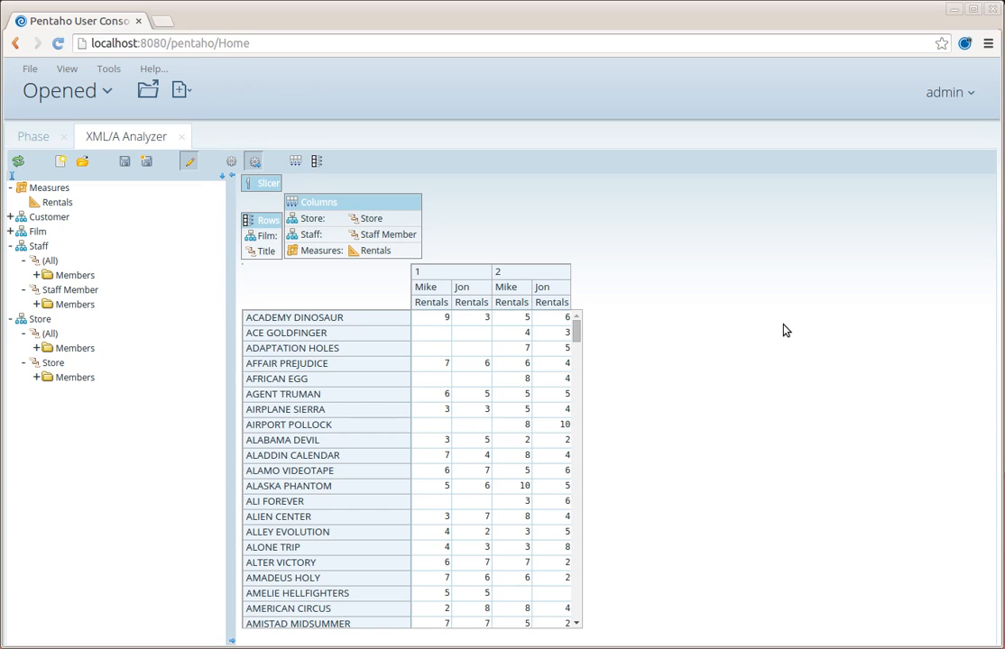
{"action": "left_click", "coordinate": [38, 136]}
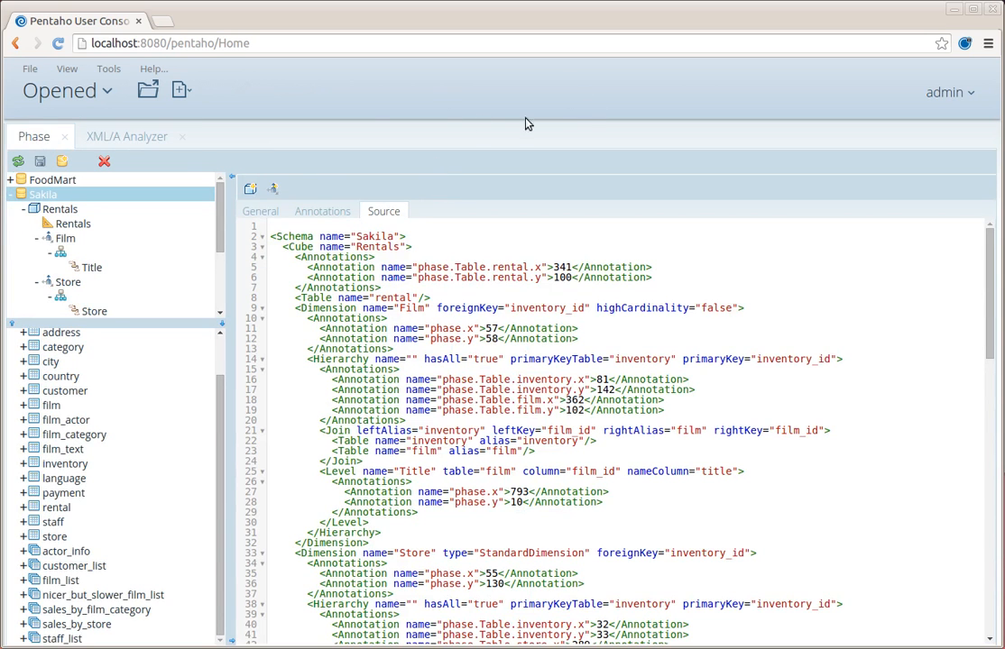
- Load the phase repository's GitHub page in a new Chrome tab
{"action": "left_click", "coordinate": [168, 19]}
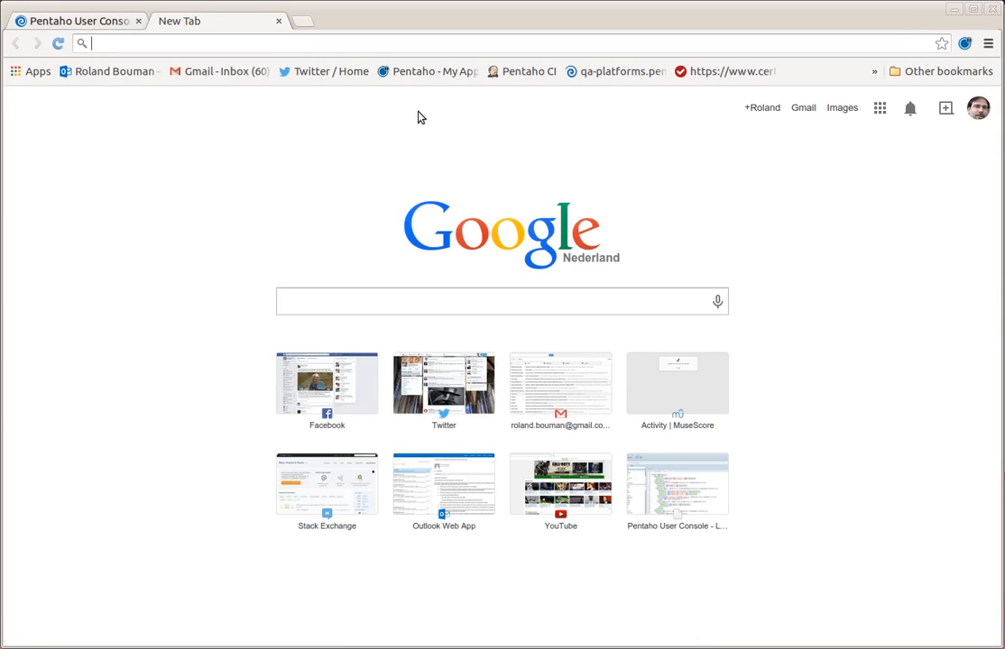
{"action": "type", "text": "github.com"}
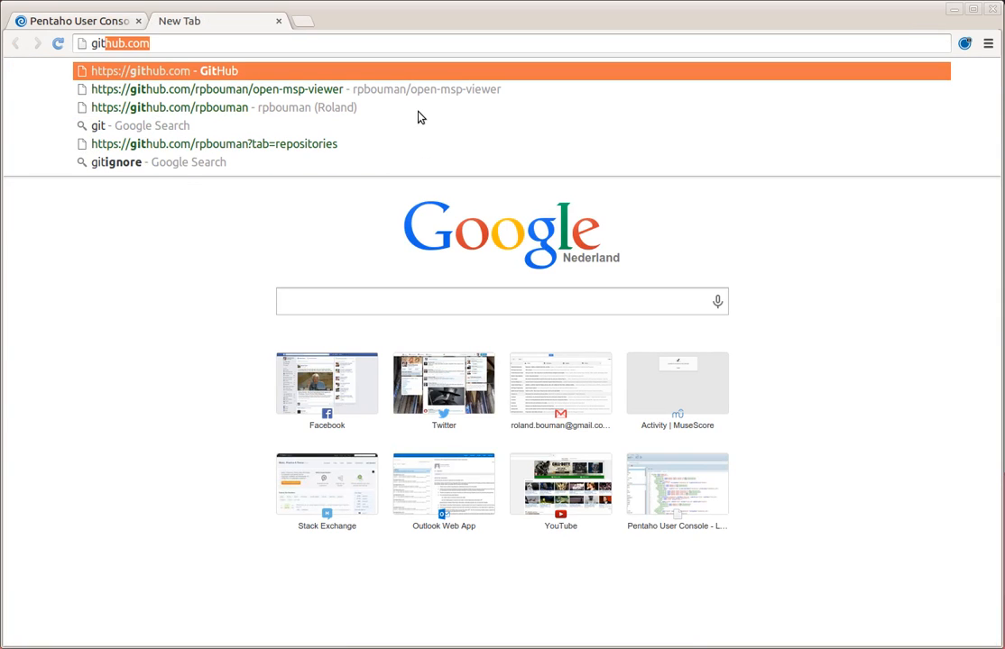
{"action": "key", "text": "Down"}
{"action": "key", "text": "Down"}
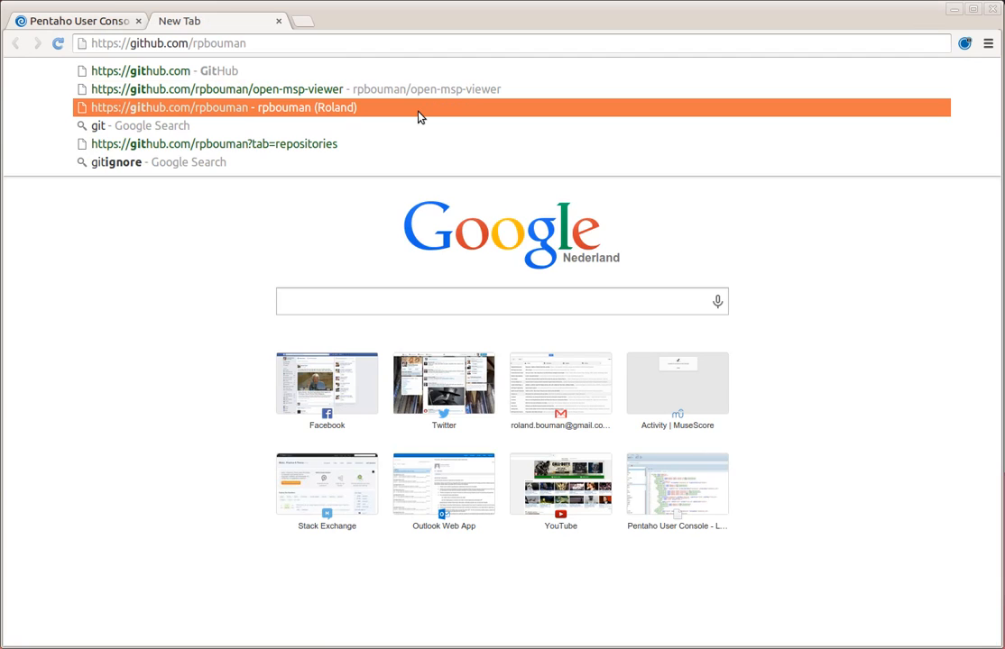
{"action": "type", "text": "/ph"}
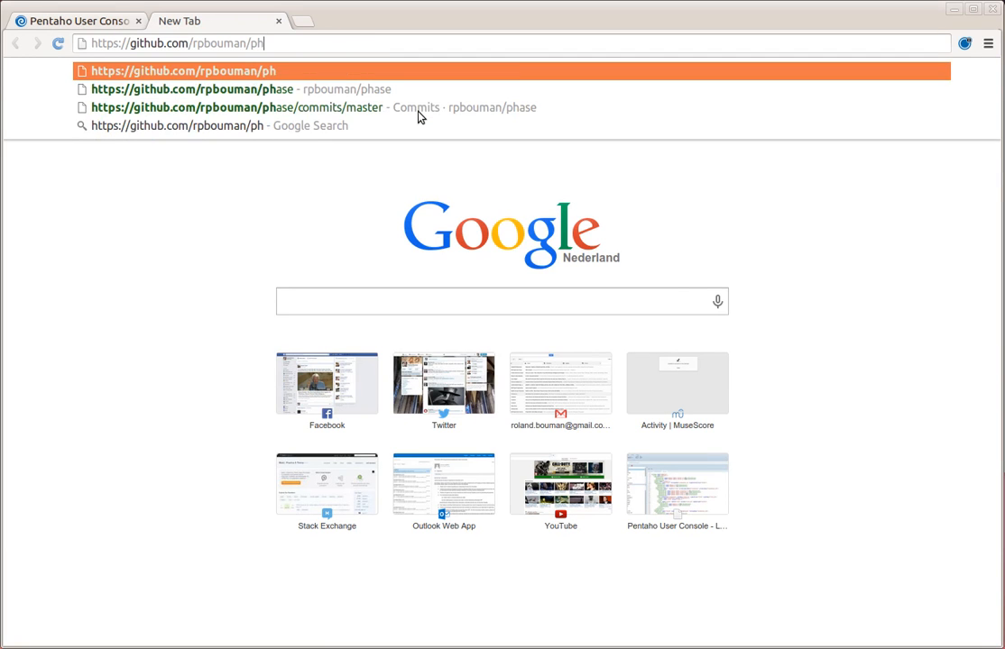
{"action": "key", "text": "Return"}
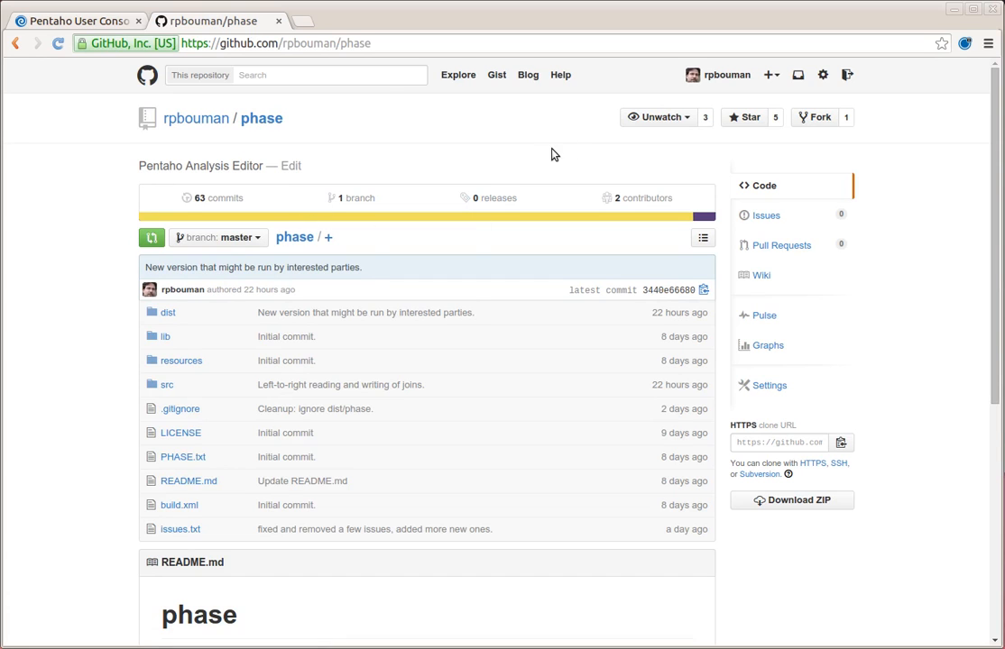
- Skim the README, then view the repository's Issues page showing 0 open and 0 closed
{"action": "scroll", "coordinate": [442, 197], "scroll_direction": "down", "scroll_amount": 3}
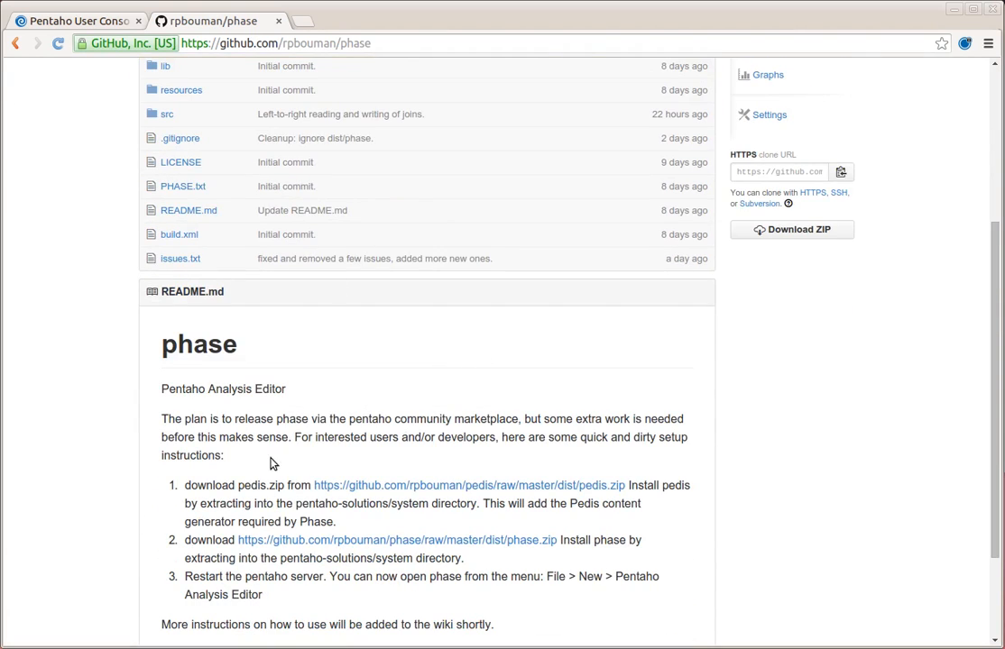
{"action": "scroll", "coordinate": [280, 454], "scroll_direction": "up", "scroll_amount": 3}
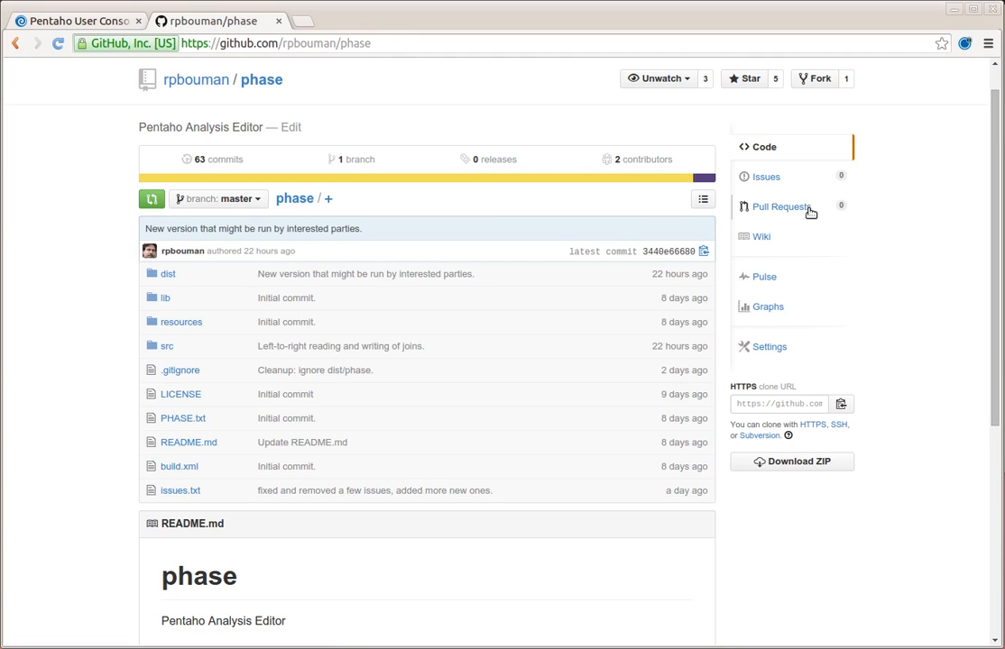
{"action": "left_click", "coordinate": [767, 178]}
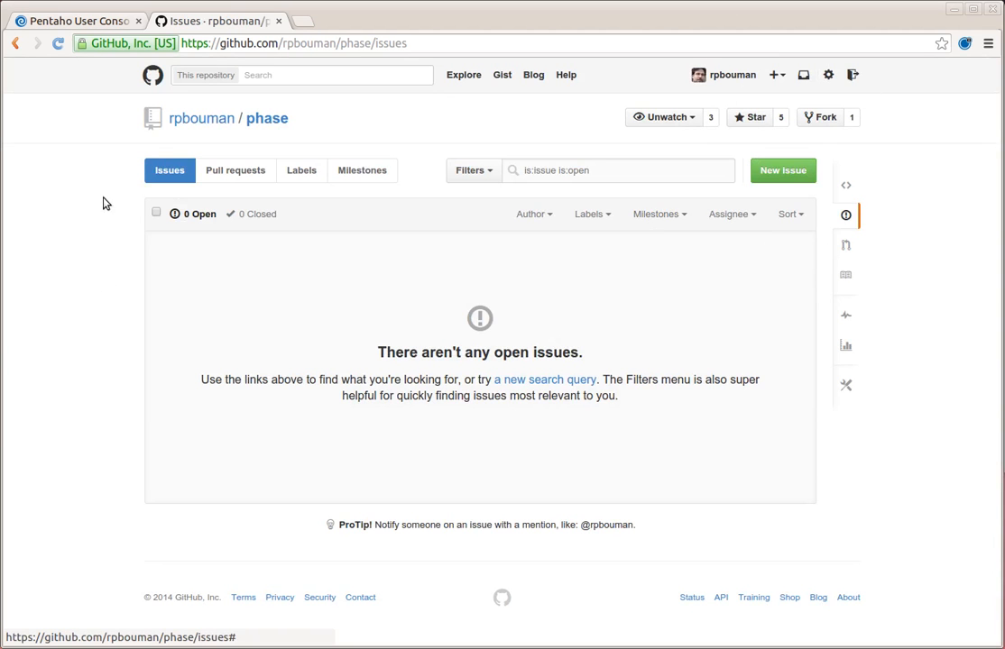